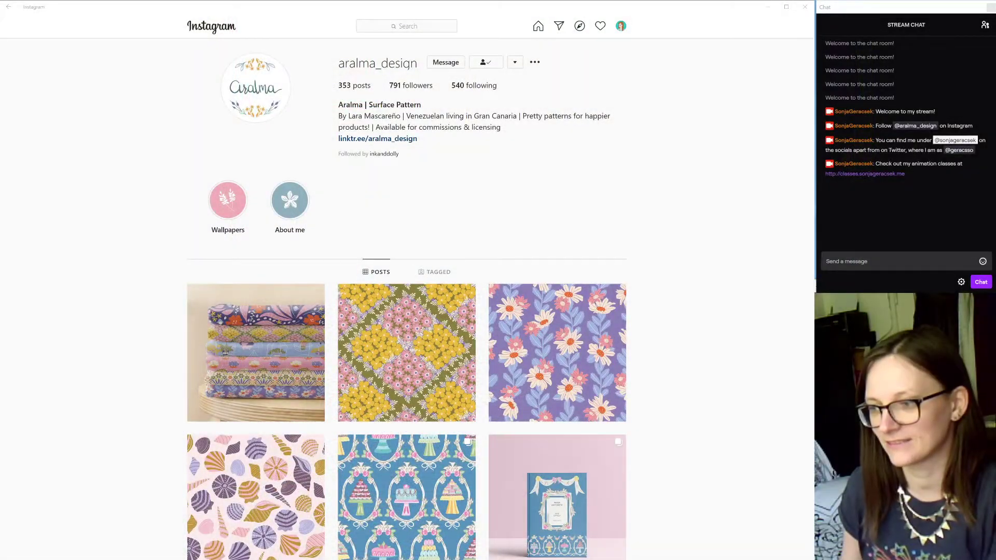
- Browse the aralma_design profile's posts and open the green creepy-crawlies bug pattern post
scroll(613, 238, "down", 3)
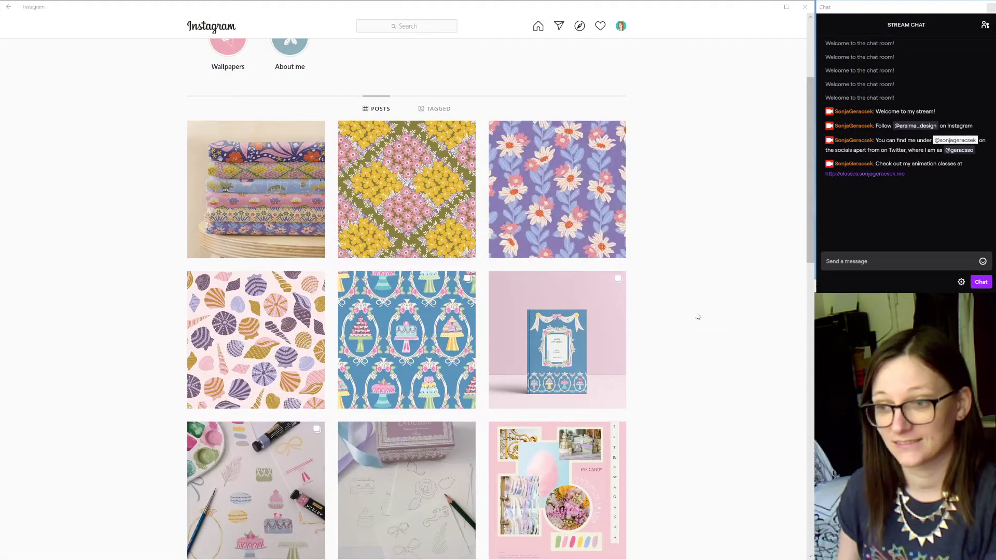
scroll(643, 356, "down", 10)
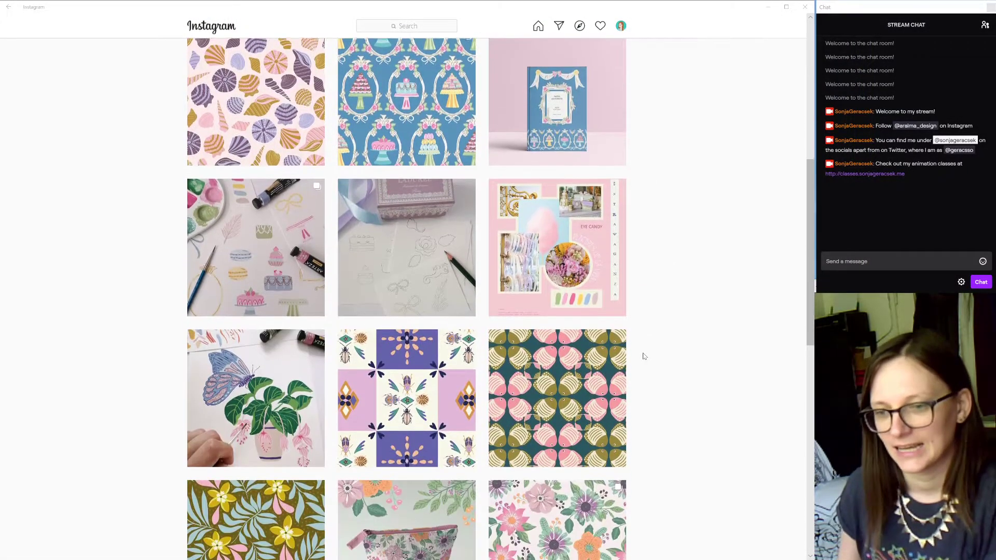
scroll(643, 357, "down", 10)
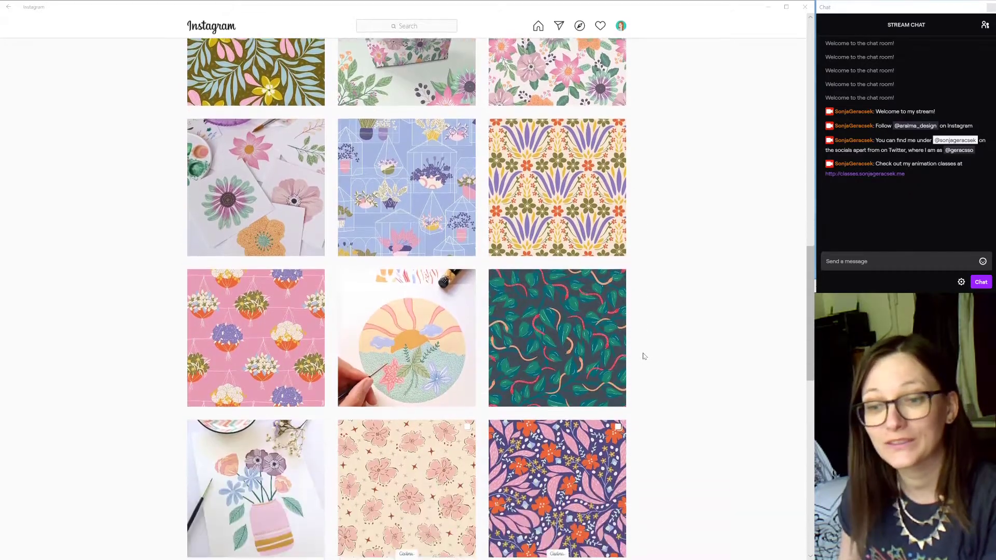
scroll(644, 357, "down", 10)
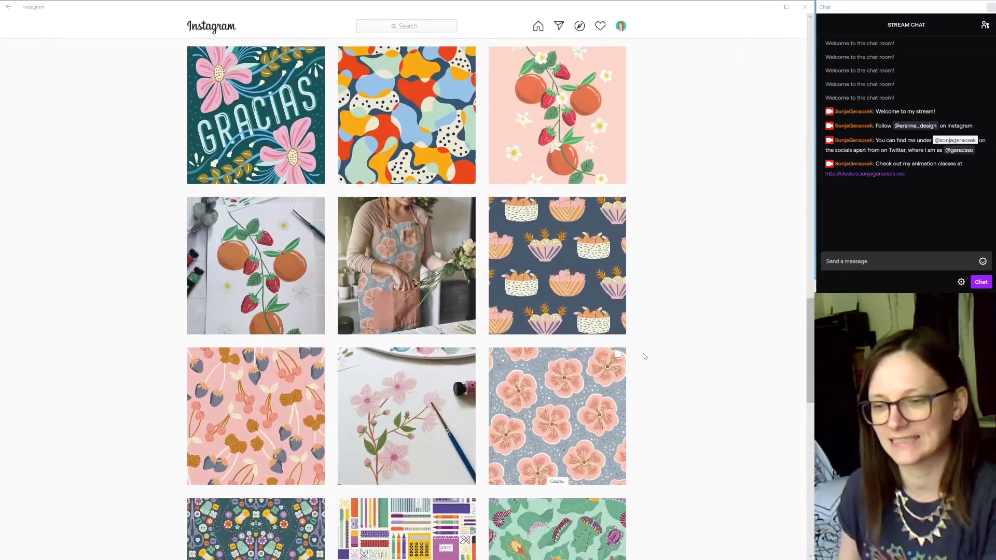
scroll(644, 357, "down", 1)
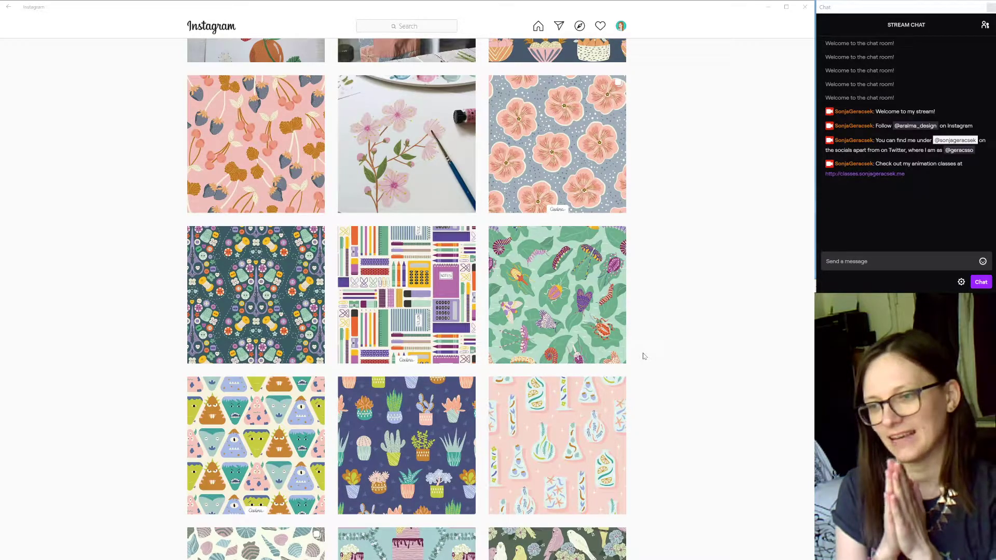
left_click(593, 247)
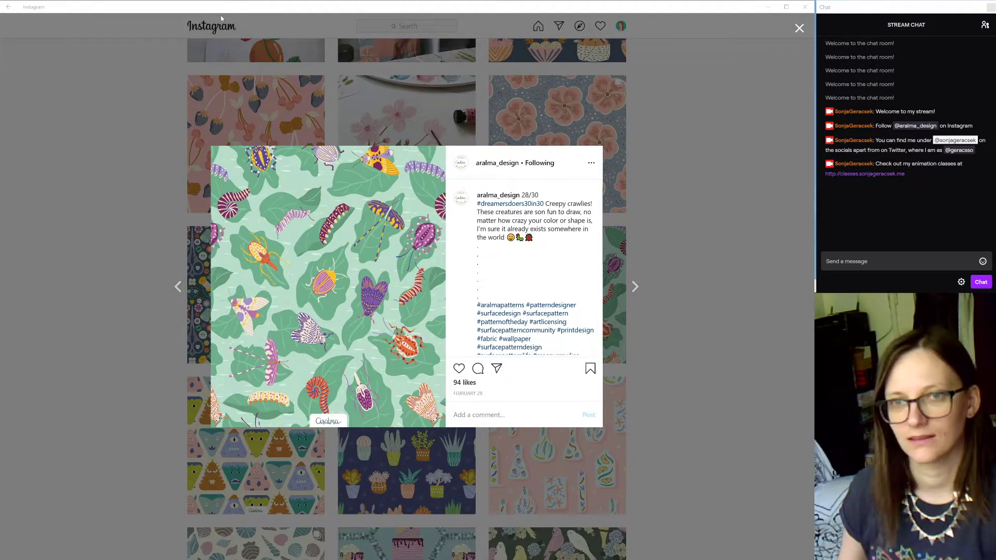
left_click(759, 7)
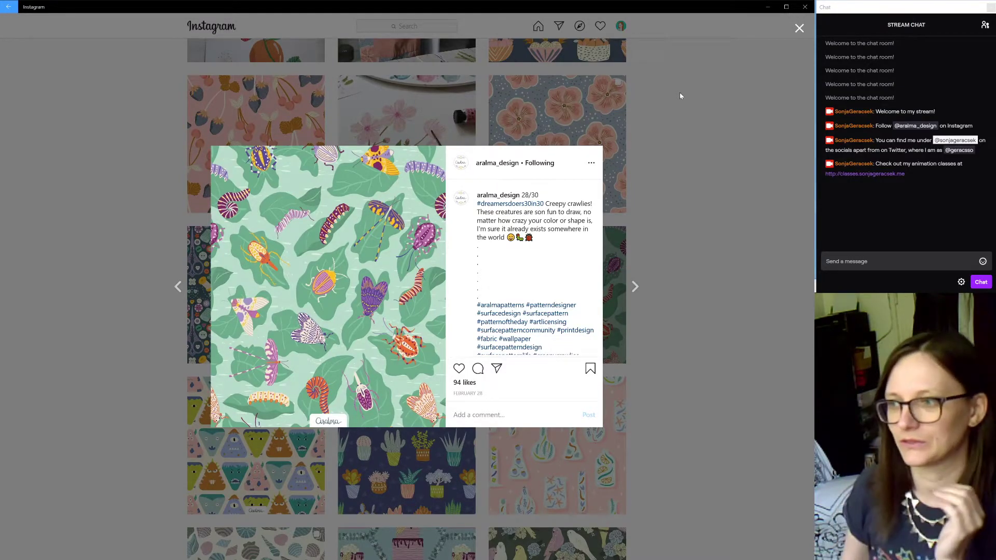
left_click_drag(970, 153, 827, 144)
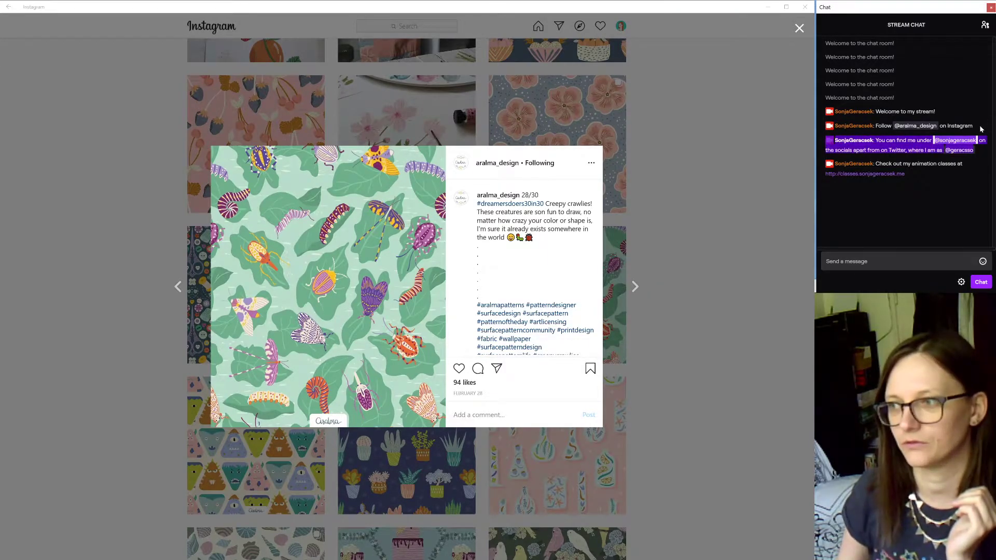
left_click_drag(982, 126, 822, 132)
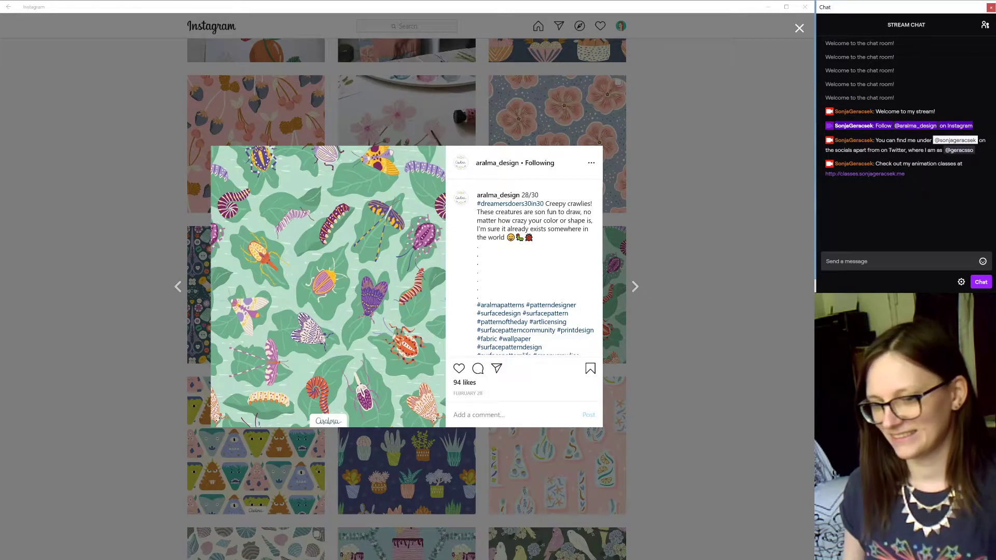
- Switch to Illustrator's 010_bugsLife.ai document and select the artwork on the bug 1 layer
key("alt+Tab")
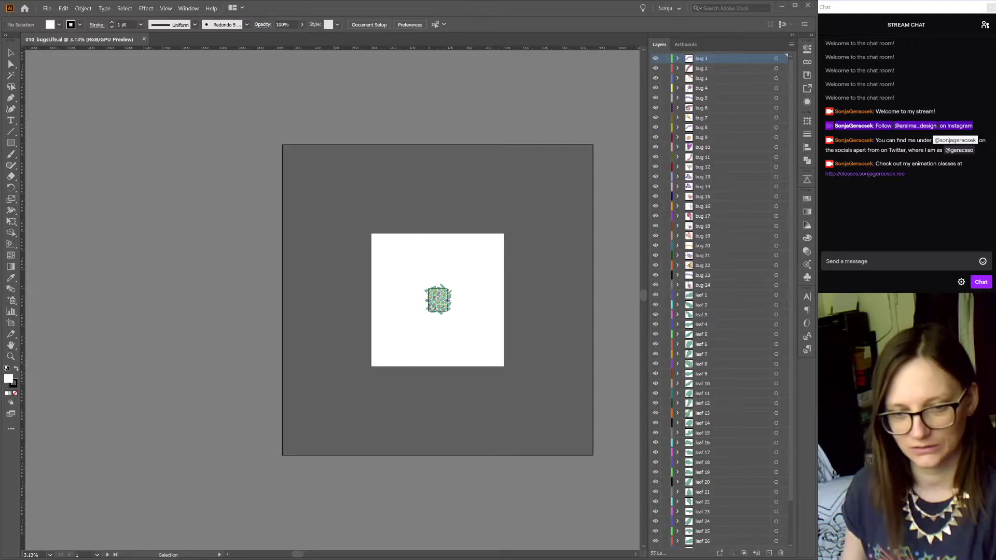
key("ctrl+plus")
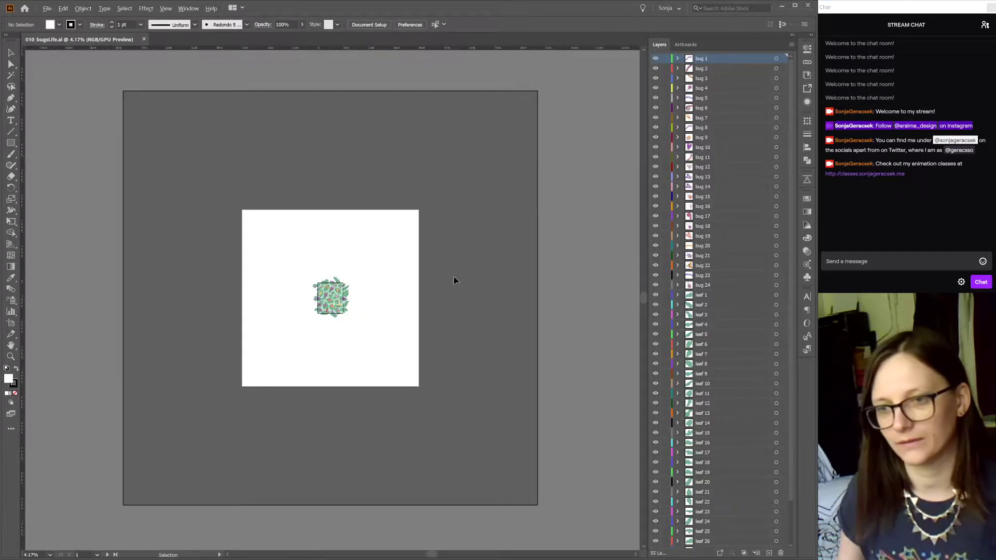
scroll(454, 280, "up", 2)
scroll(244, 298, "up", 2)
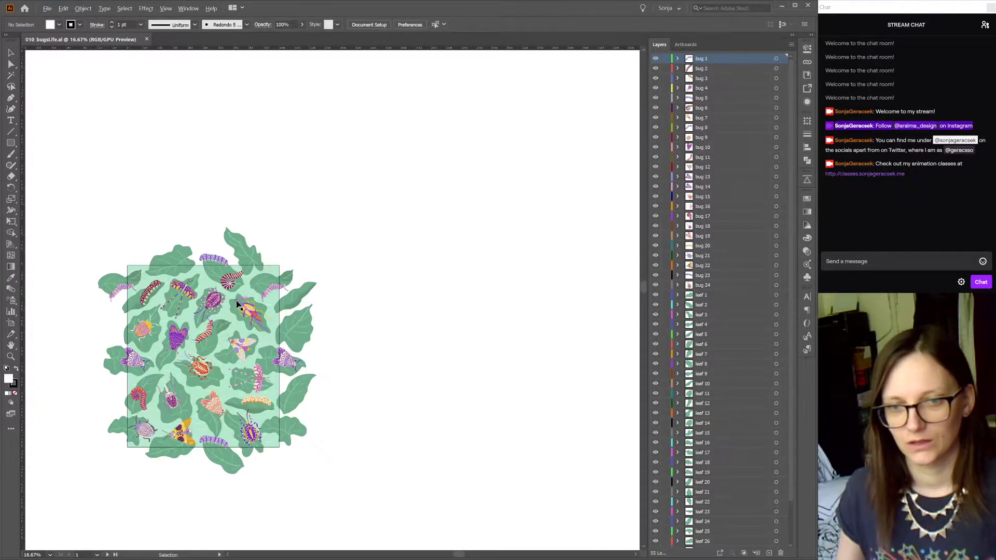
key("ctrl+plus")
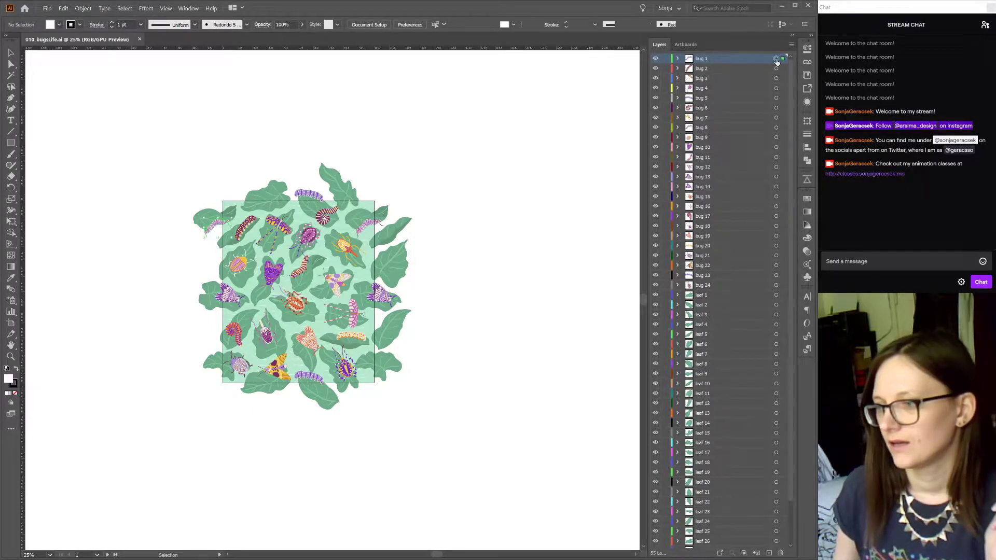
left_click(777, 58)
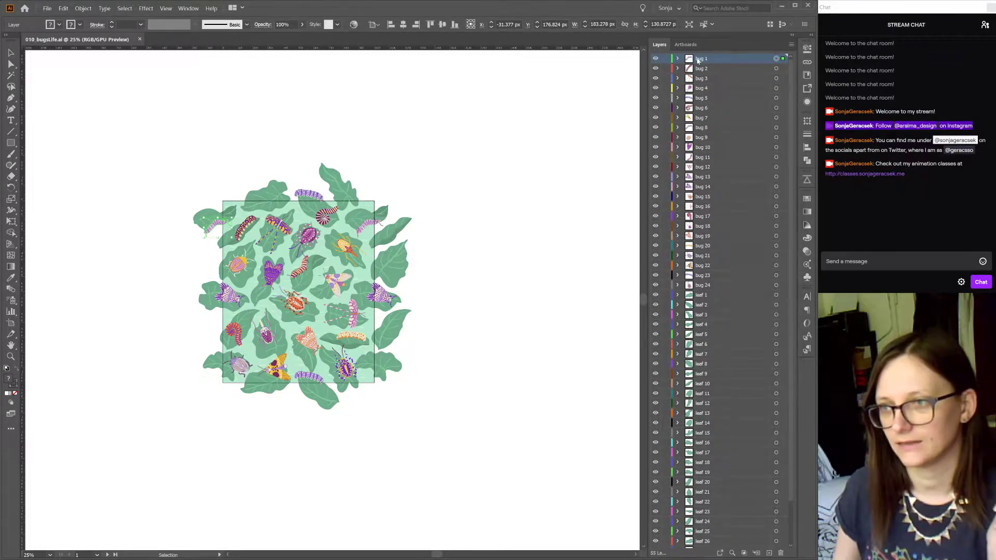
- Select the artwork on the bug 2 layer and inspect the group that the layer contains
left_click(678, 69)
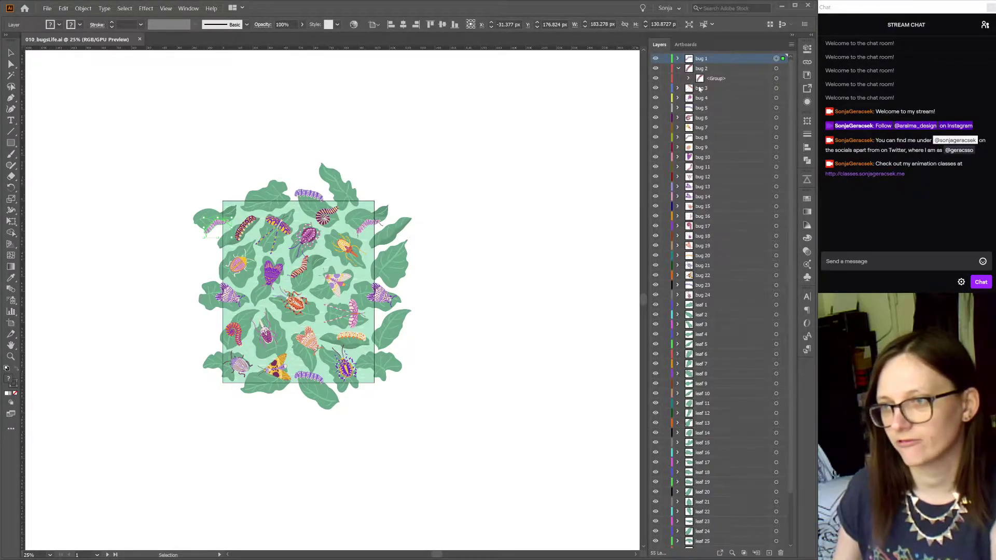
left_click(678, 68)
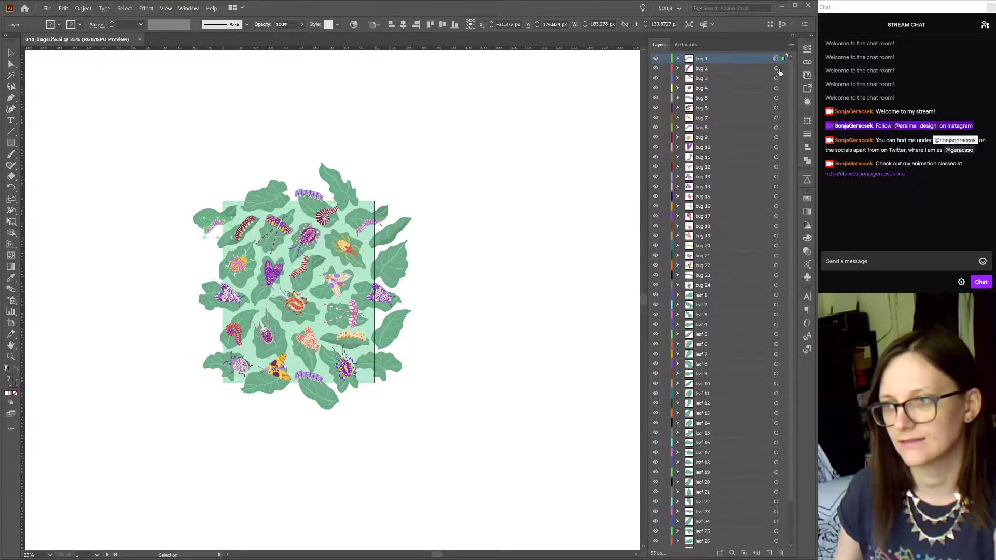
left_click(777, 68)
left_click(754, 81)
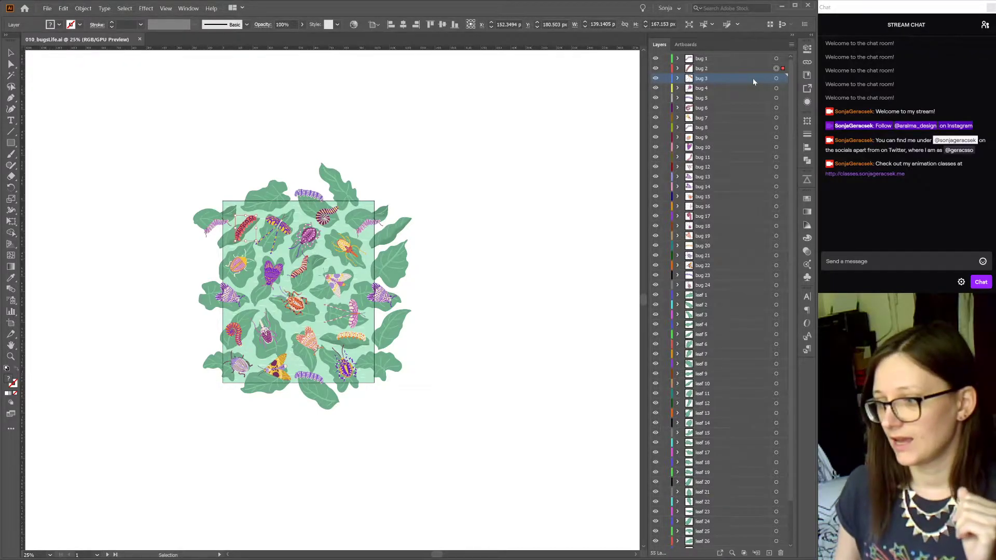
left_click(678, 69)
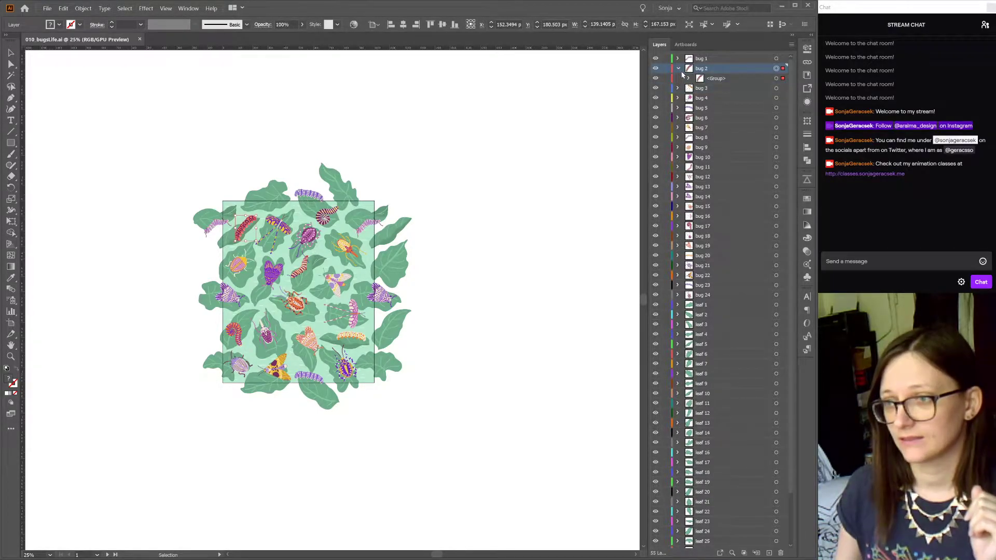
left_click(679, 70)
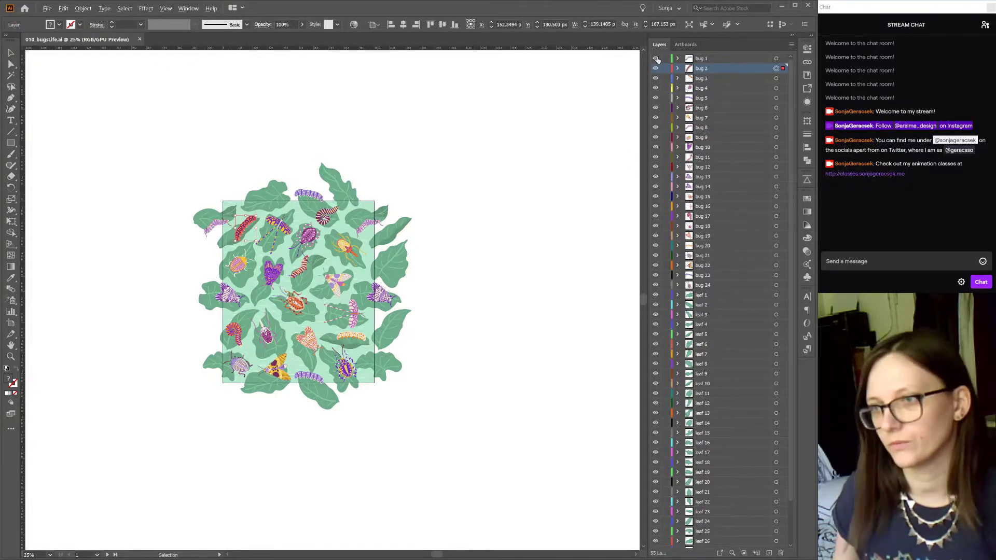
- Show only the bug 1 layer and select its caterpillar artwork to examine it up close
left_click(655, 59, "alt")
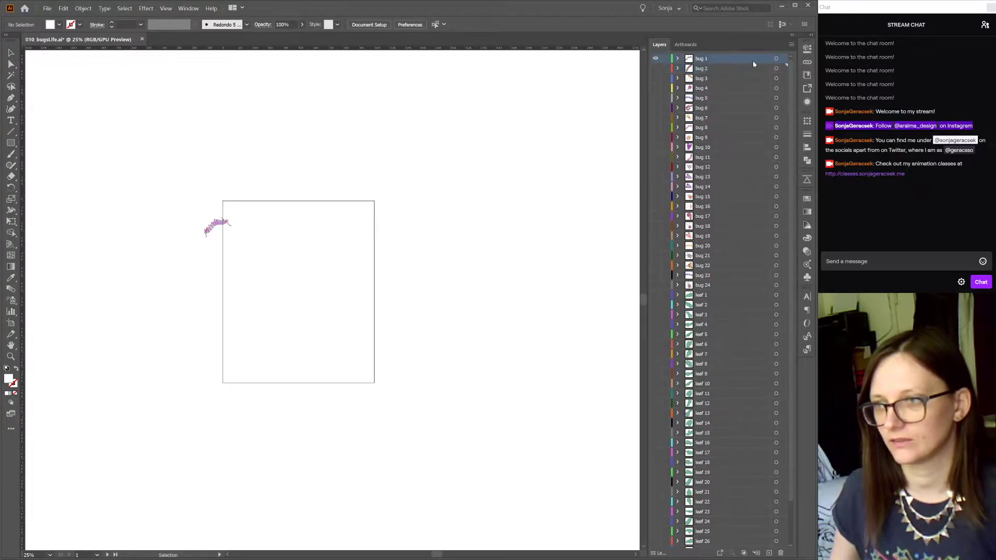
left_click(777, 58)
key("ctrl+1")
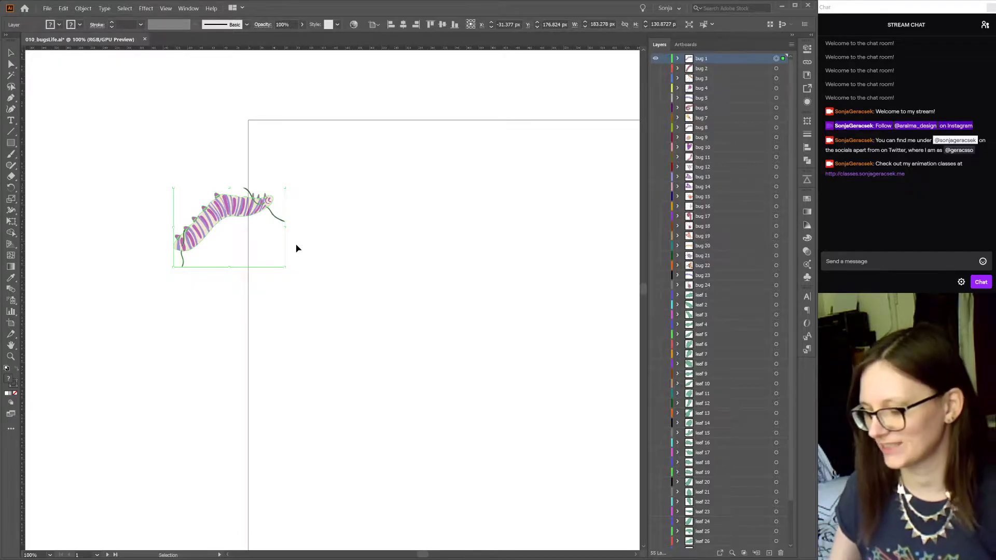
left_click_drag(426, 228, 366, 220)
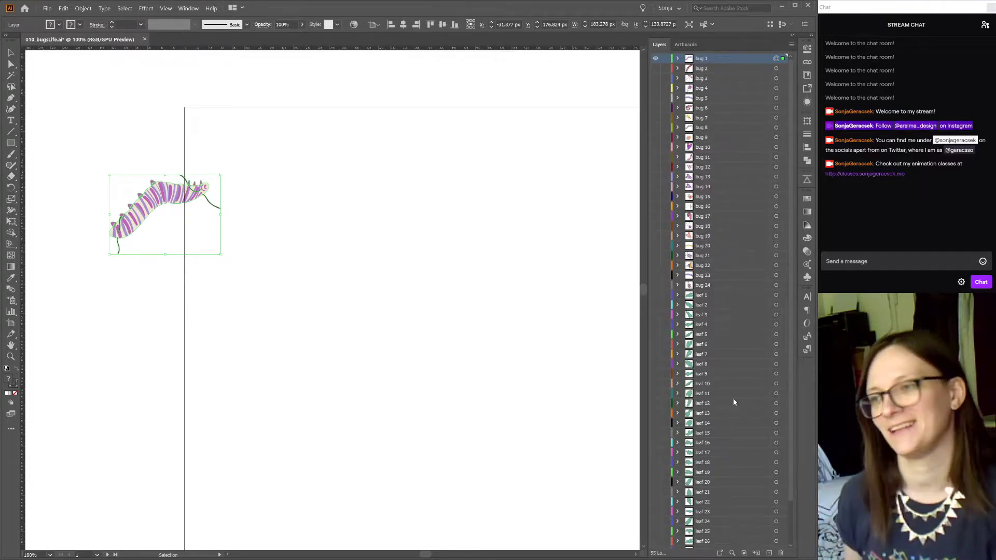
- Show all layers again, expand bug 1 down to its individual paths and groups, and select the whole layer
left_click(656, 71, "alt")
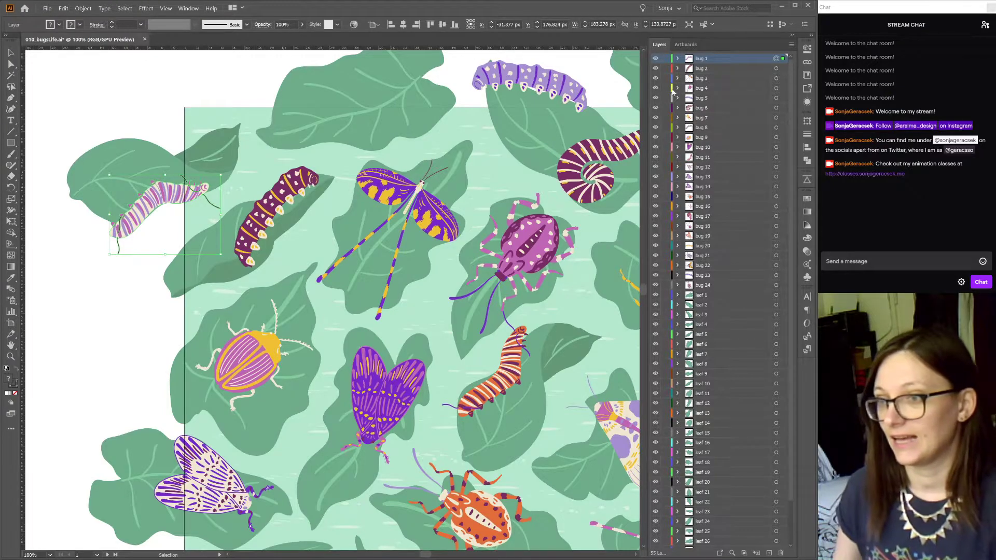
left_click(678, 58)
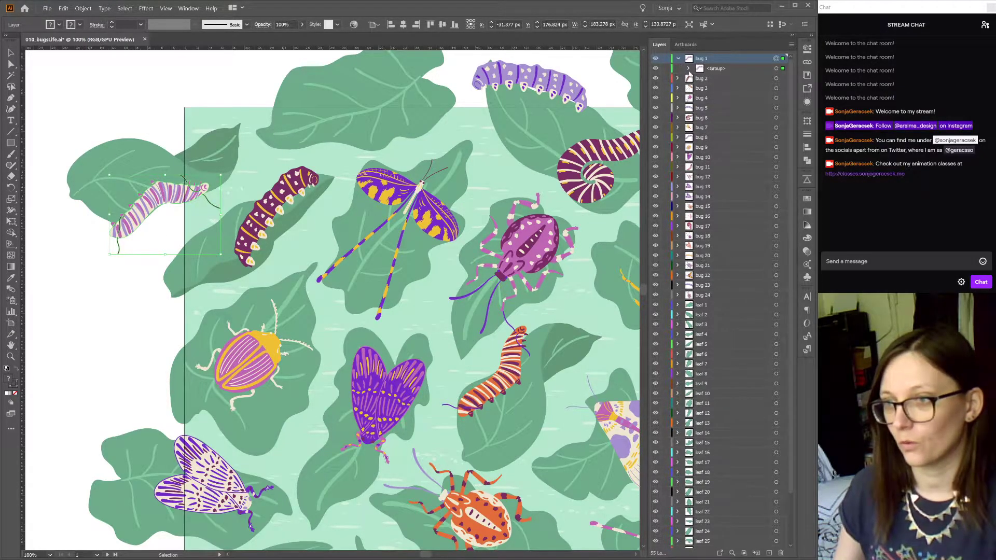
left_click(690, 68)
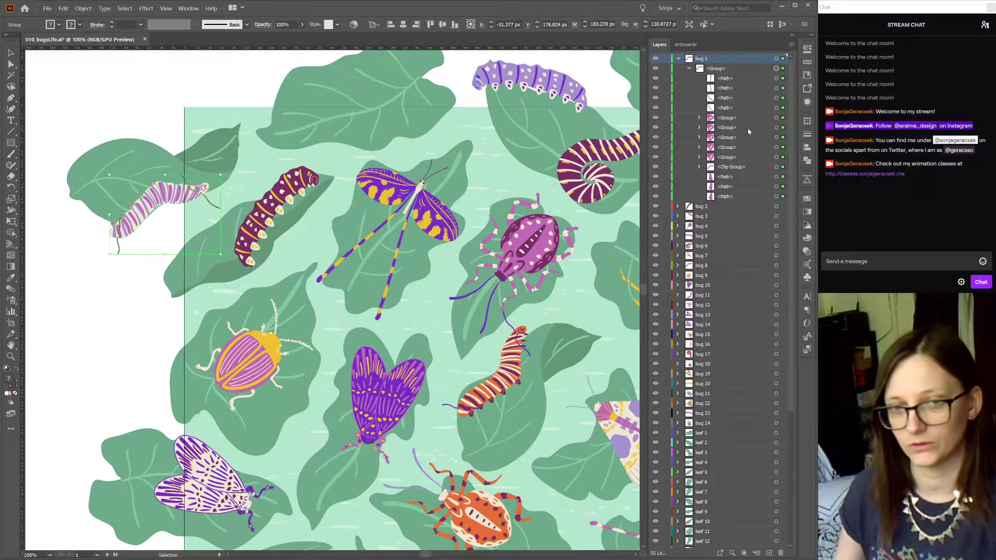
left_click(776, 58)
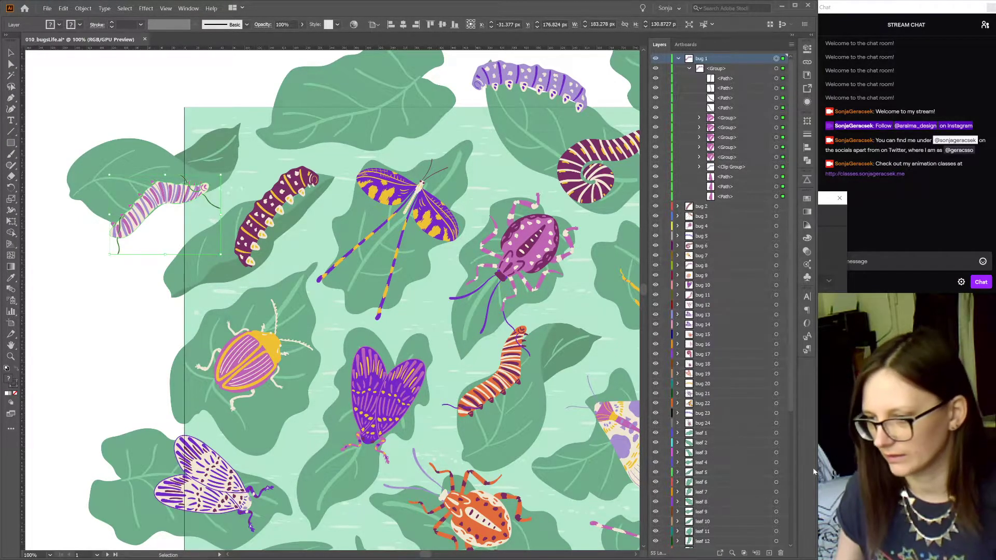
- Create a new video document with a transparency grid and make its Artboard 2 active
left_click(749, 472)
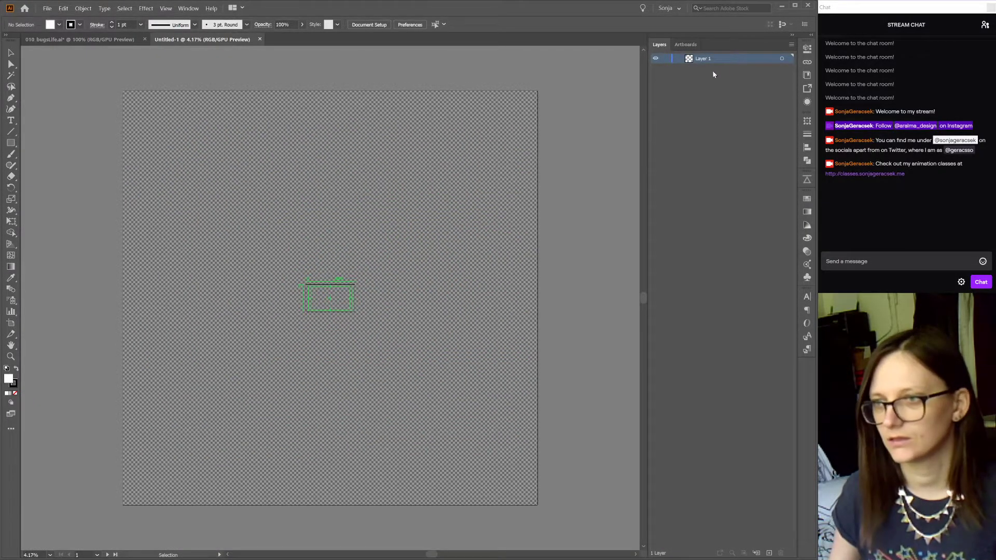
left_click(686, 44)
left_click(708, 67)
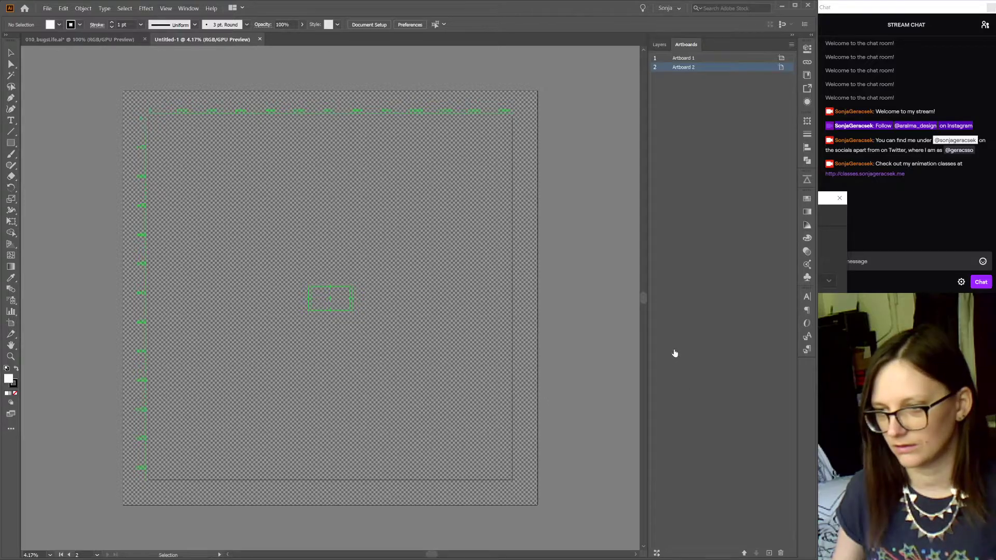
- Create another new document with a square white artboard and add a second artboard to it
left_click(790, 478)
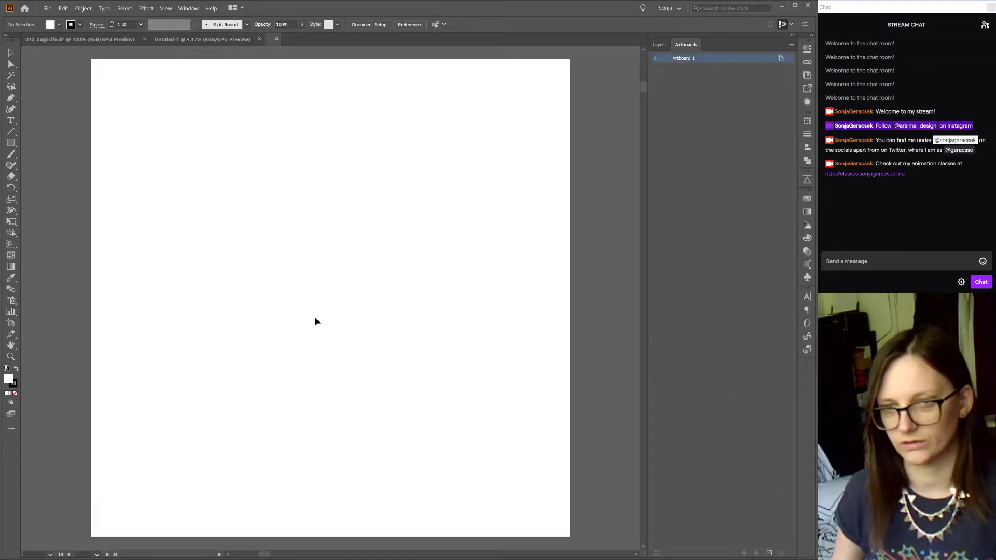
key("ctrl+minus")
key("ctrl+minus")
key("ctrl+minus")
key("ctrl+minus")
key("ctrl+minus")
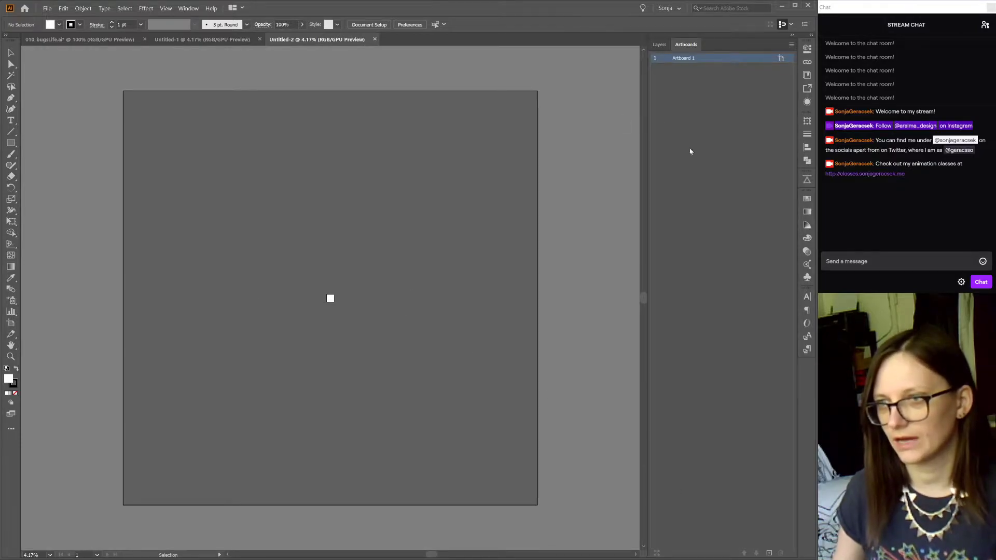
left_click(770, 553)
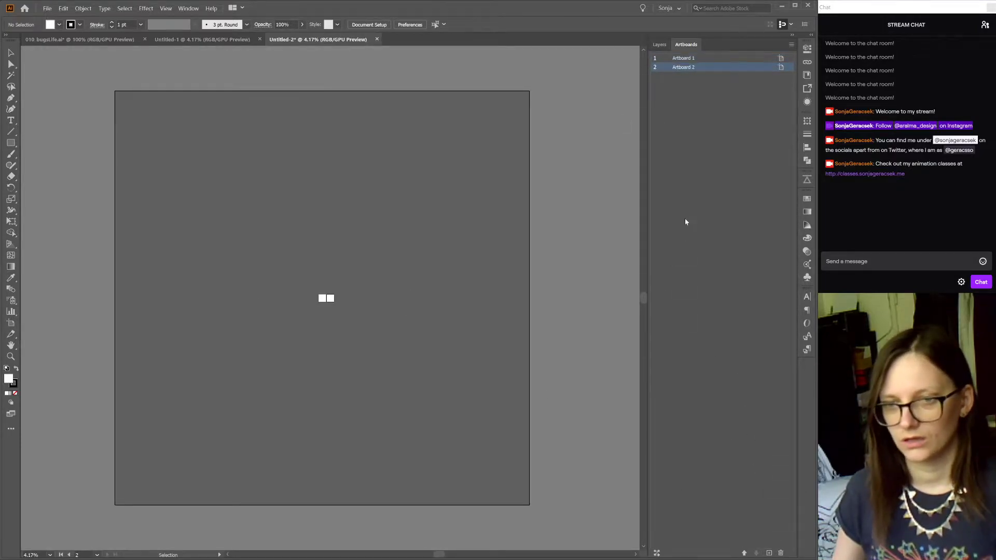
- Return to the Untitled-1 document and compare the extents of Artboard 1 and Artboard 2
left_click(203, 40)
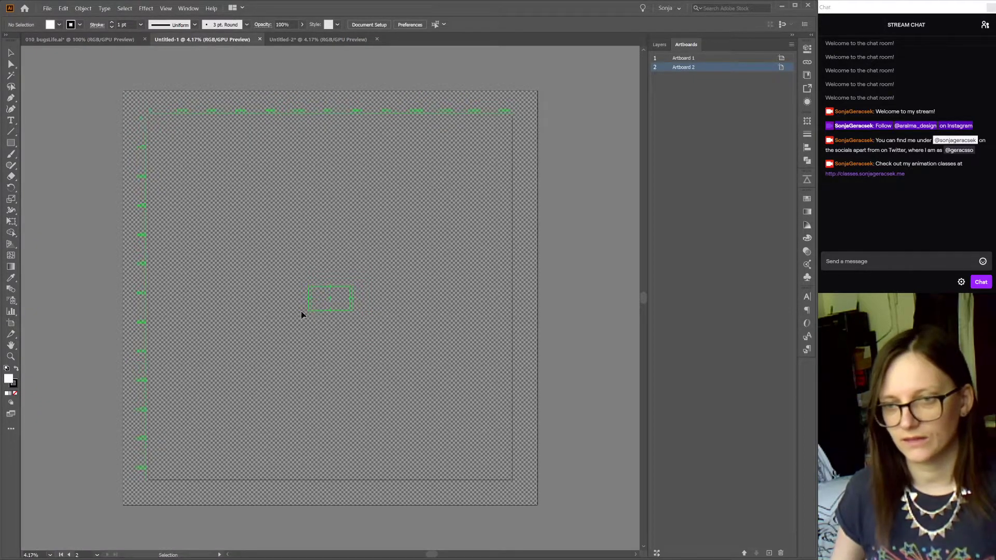
left_click(339, 295)
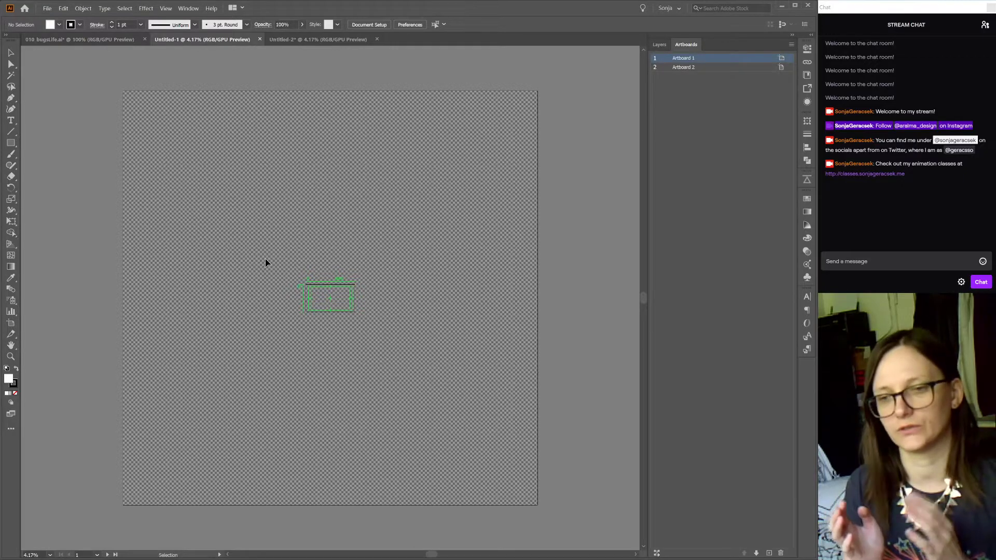
left_click(357, 218)
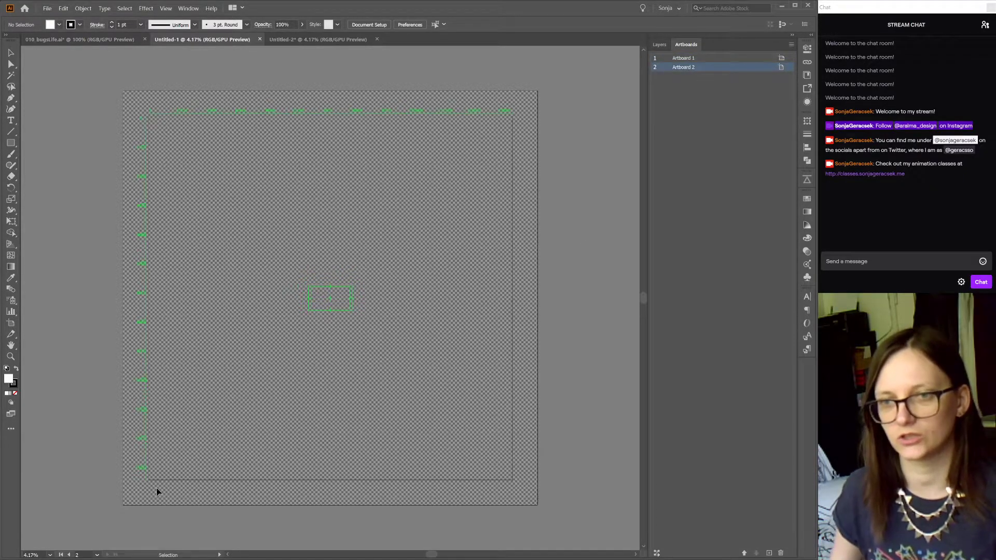
left_click(350, 296)
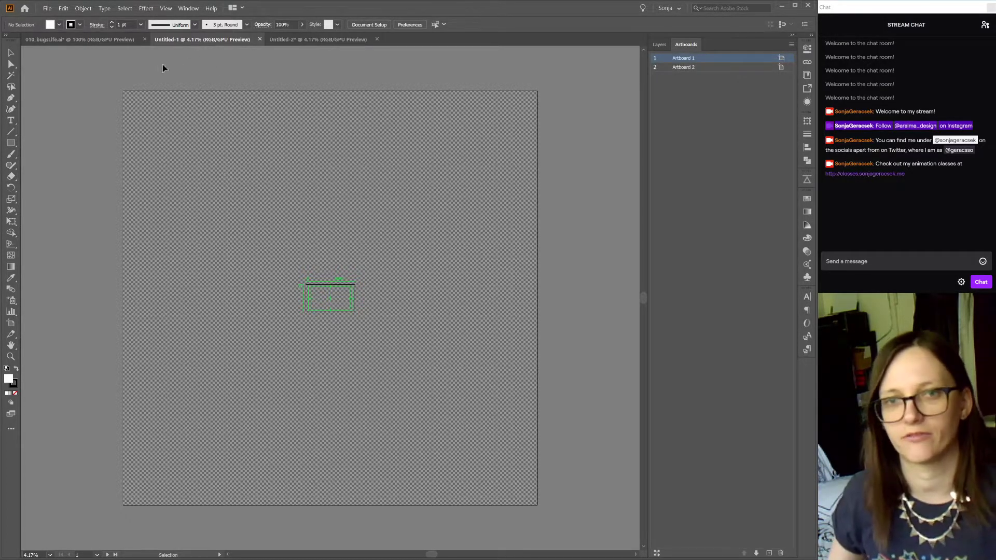
- Revisit the selected striped caterpillar in 010_bugsLife.ai, and open T_bug15.ai to view its single-bug artboard
left_click(99, 40)
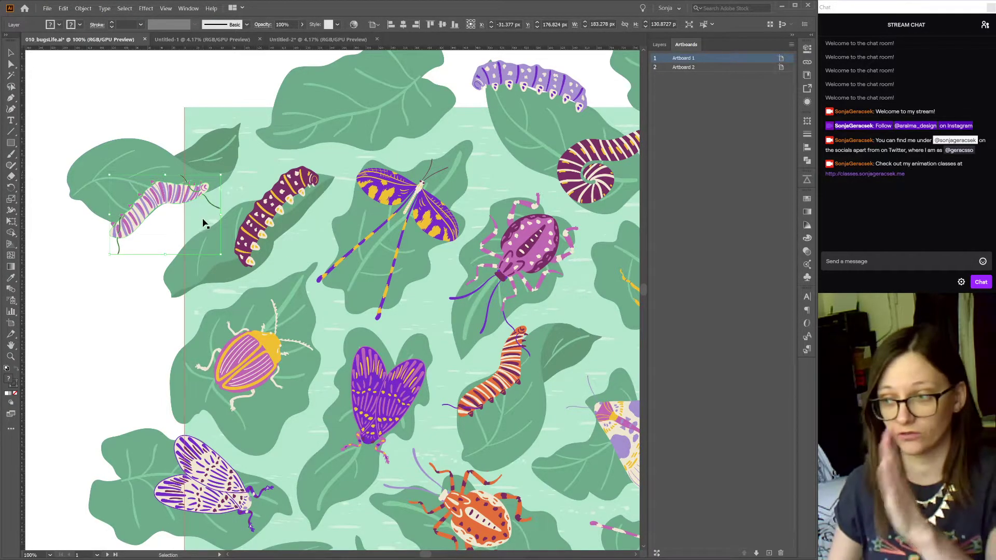
left_click(220, 41)
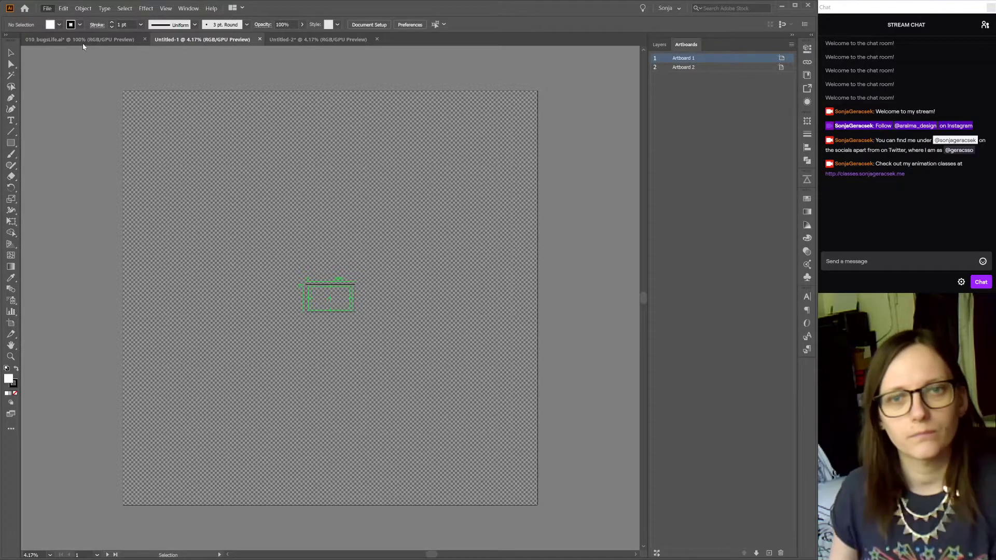
left_click(231, 55)
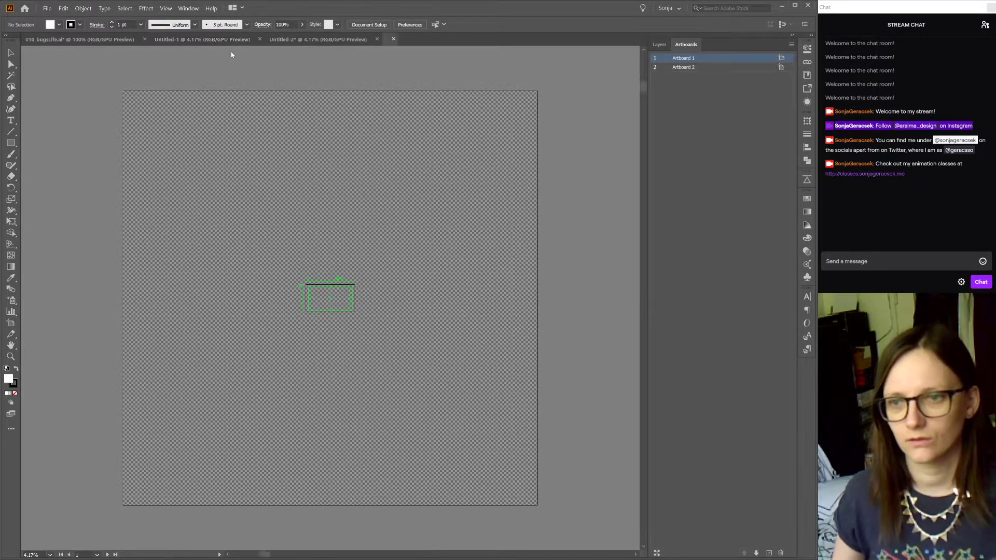
scroll(489, 210, "down", 4)
scroll(490, 210, "down", 2)
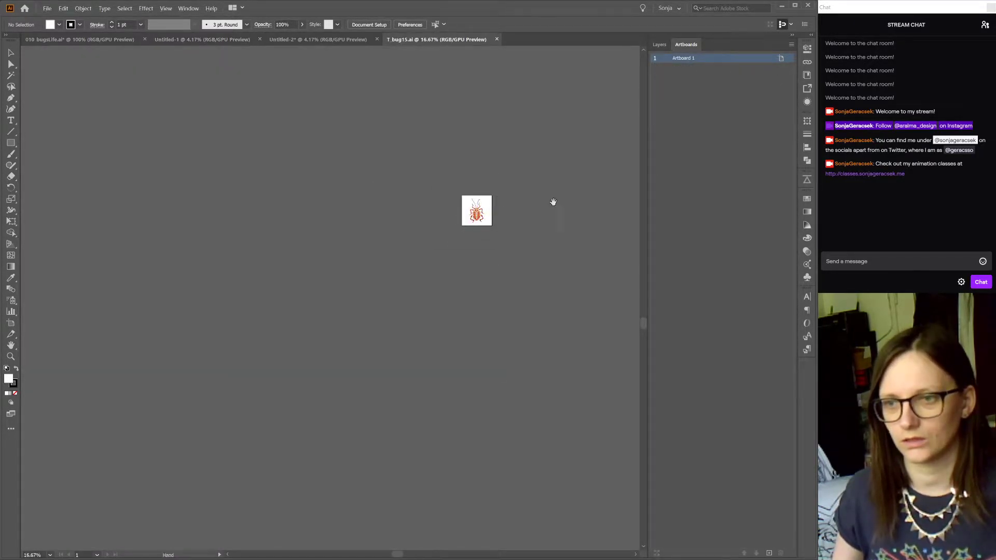
left_click_drag(552, 202, 387, 281)
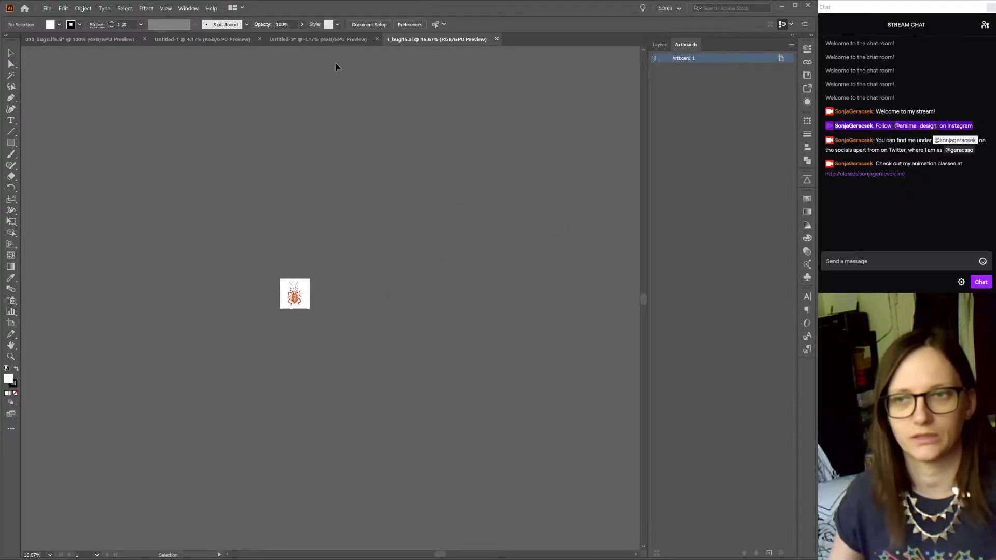
- Undo the addition of the second artboard in the Untitled-2 document
left_click(318, 39)
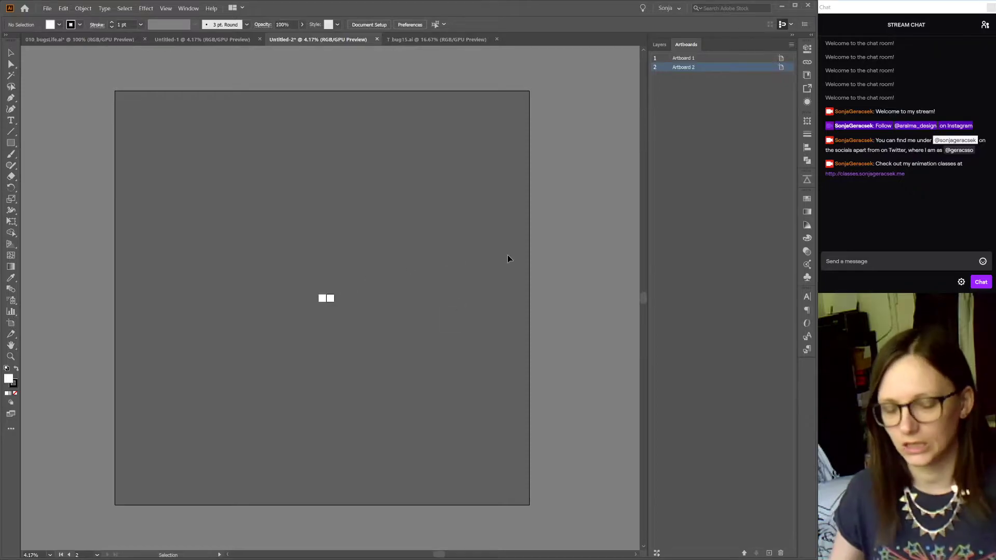
key("ctrl+z")
scroll(313, 297, "up", 3)
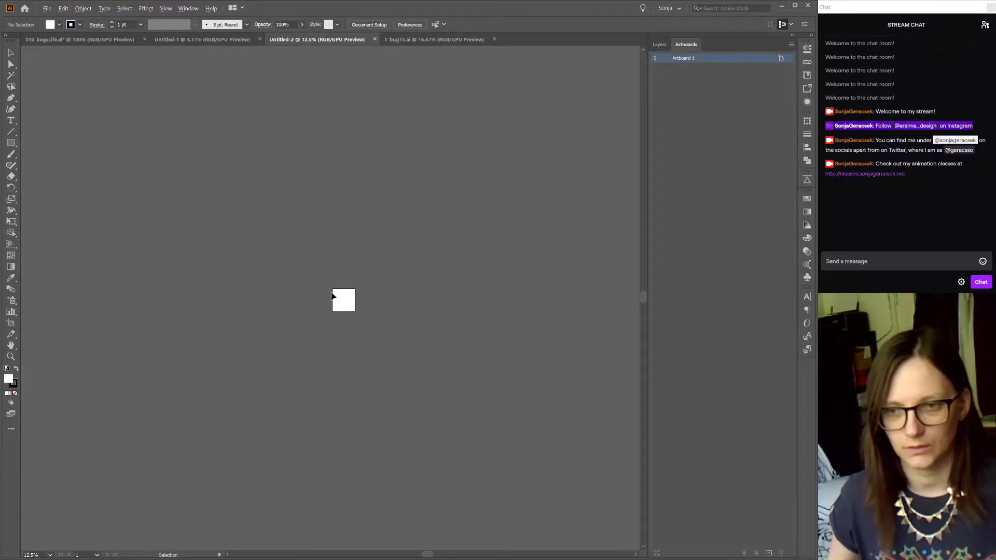
scroll(333, 295, "up", 3)
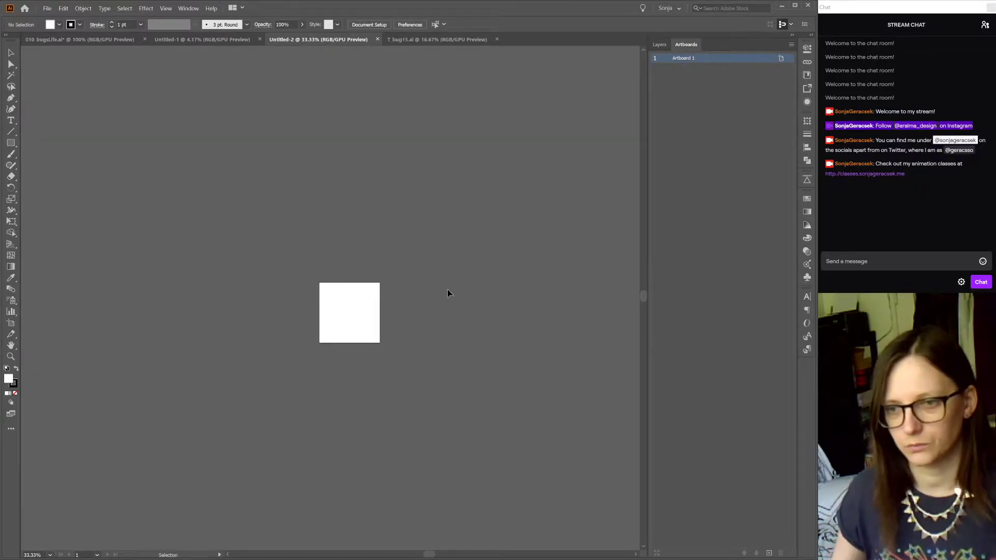
- Paste the copied striped caterpillar into Untitled-2 and move it fully inside the white artboard
key("ctrl+v")
scroll(332, 301, "up", 3)
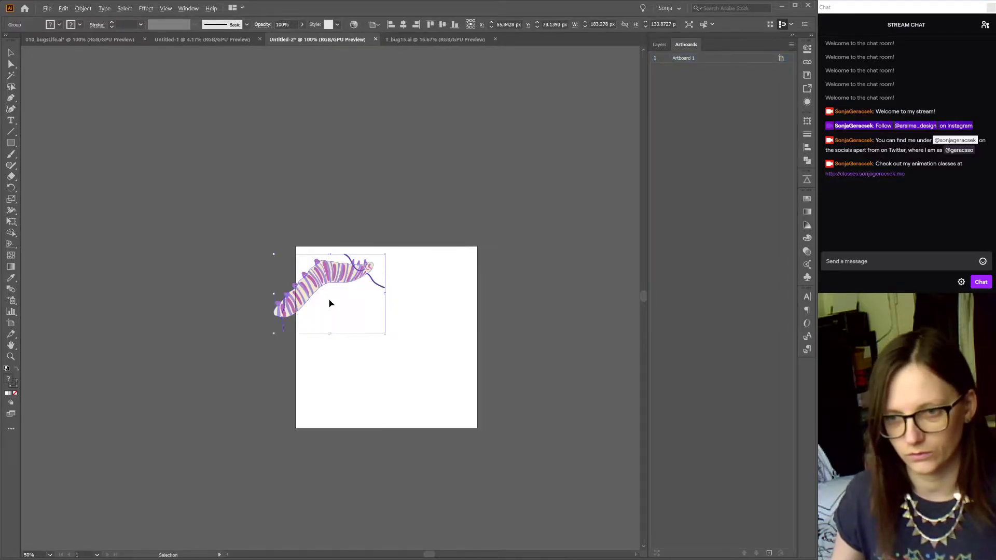
left_click_drag(328, 285, 401, 341)
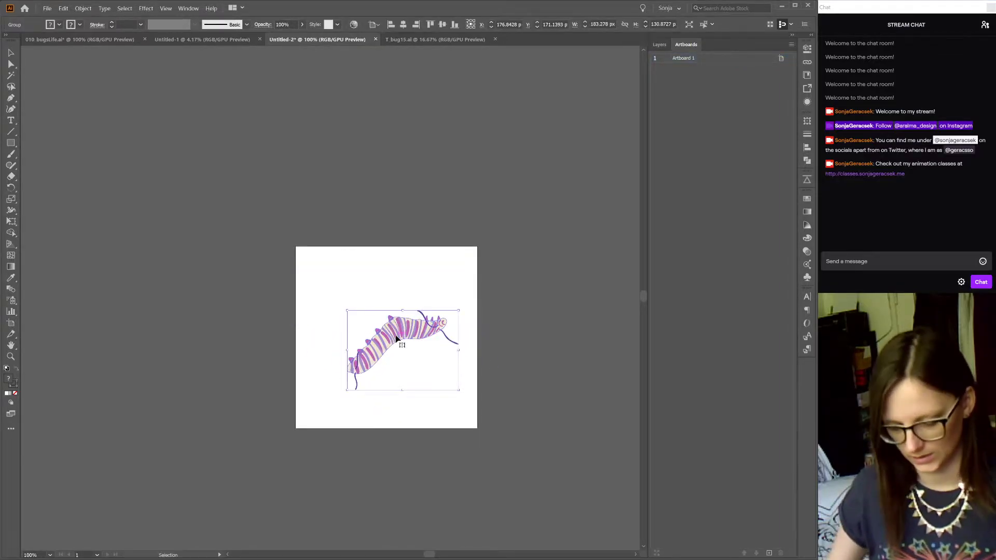
- Rotate the caterpillar so its head faces left, its body lies roughly horizontal and its legs point down
left_click_drag(469, 394, 394, 265)
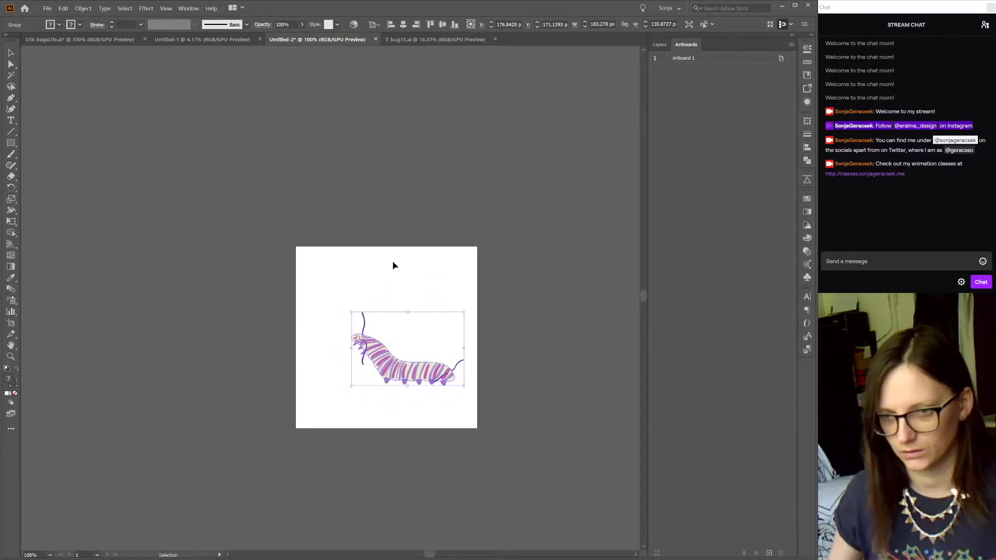
left_click(350, 313)
left_click(366, 334)
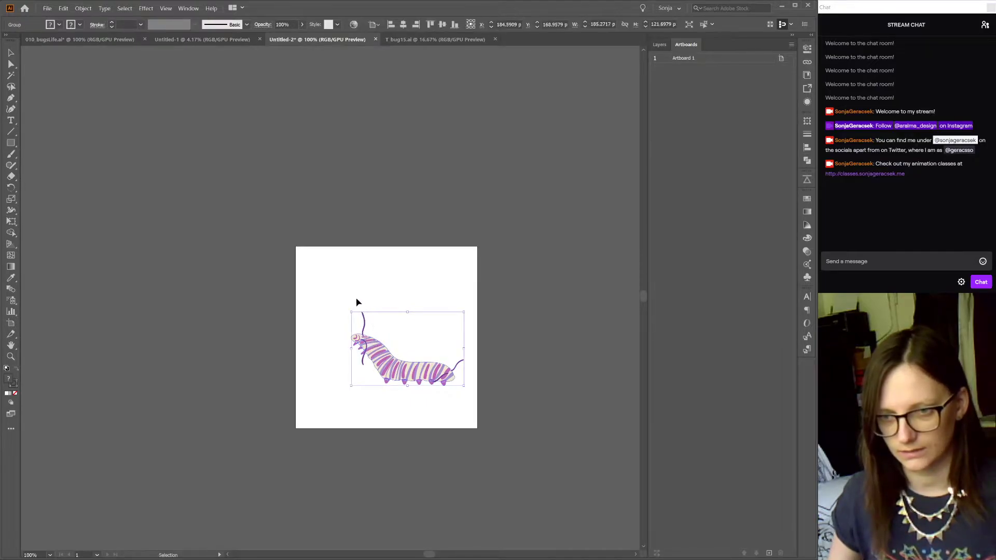
mouse_move(348, 310)
left_mouse_down()
mouse_move(371, 283)
mouse_move(362, 296)
mouse_move(378, 323)
mouse_move(370, 285)
mouse_move(338, 320)
mouse_move(350, 312)
left_mouse_up()
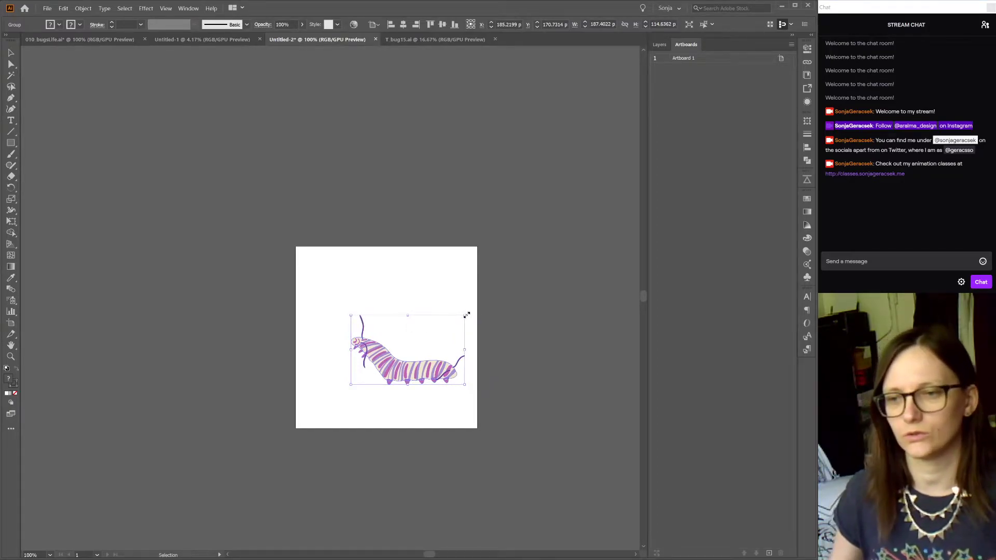
left_click_drag(468, 315, 467, 344)
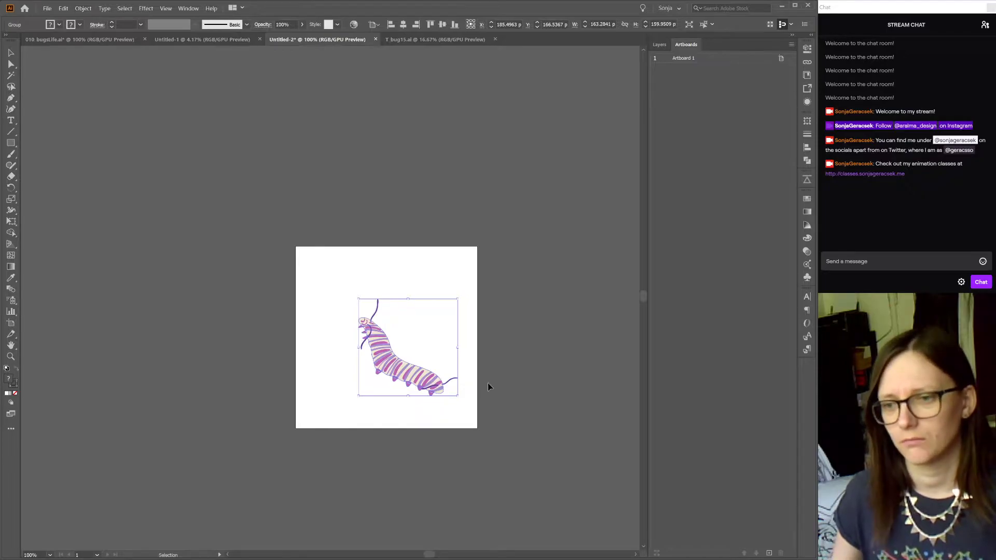
left_click_drag(458, 294, 449, 272)
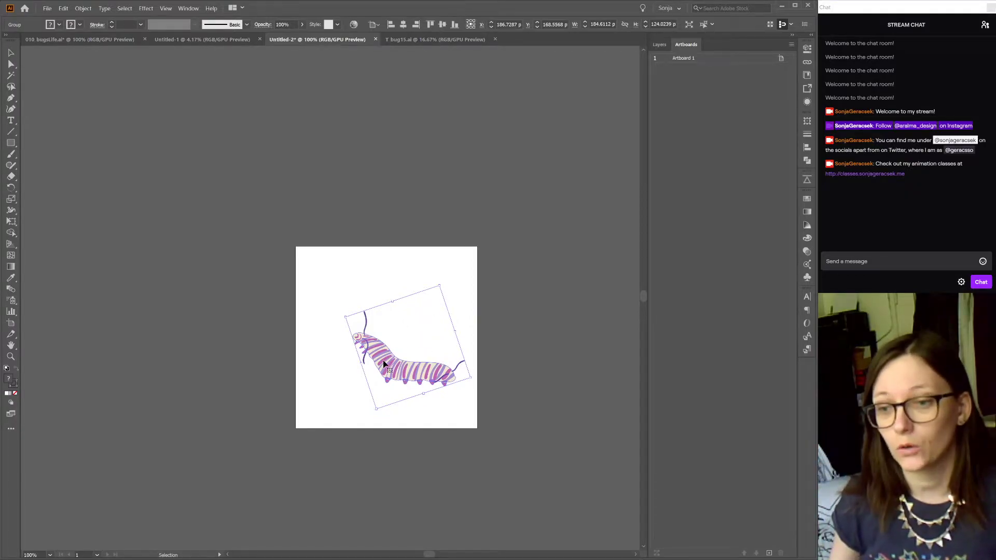
- Reset the bounding box of the rotated caterpillar group so it aligns with the artboard edges
left_click(491, 347)
left_click(399, 375)
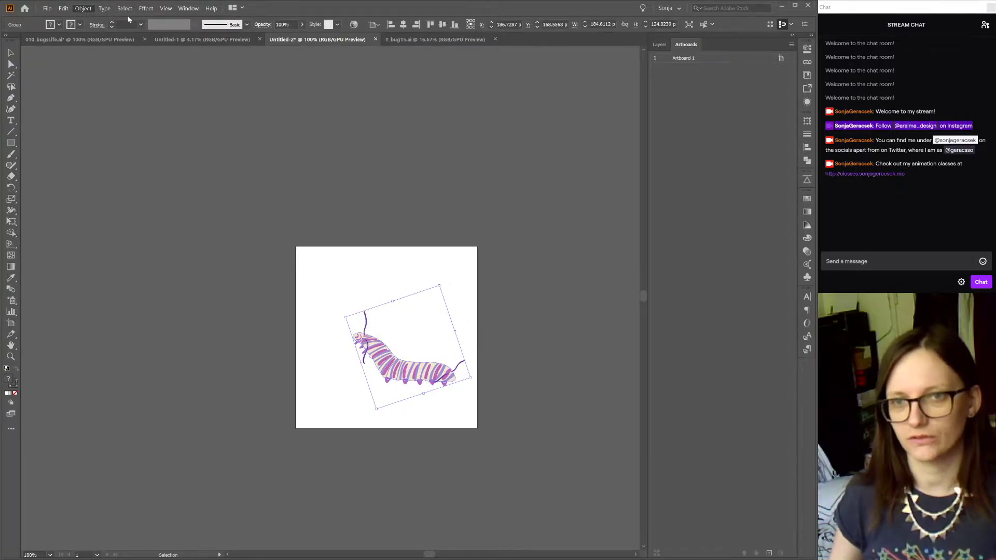
left_click(215, 81)
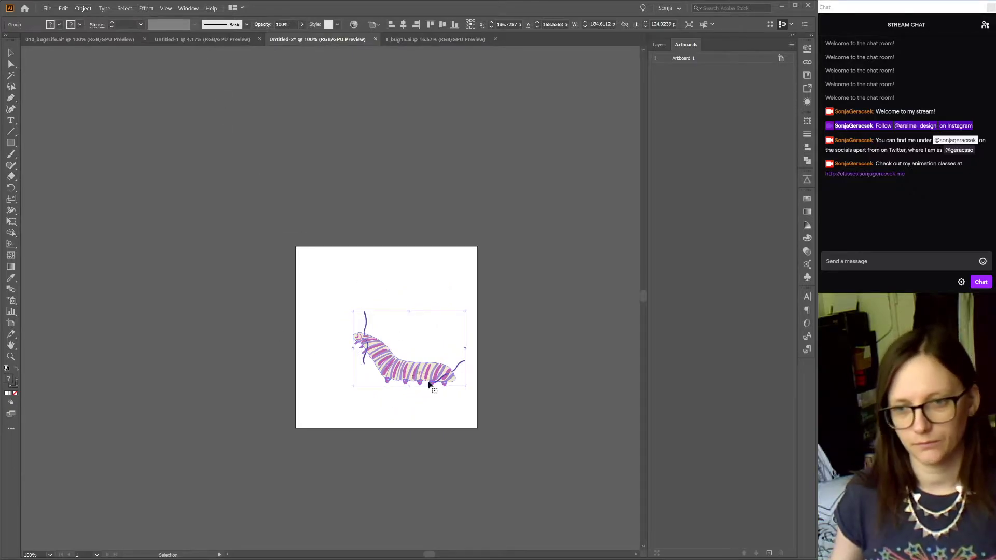
left_click(438, 400)
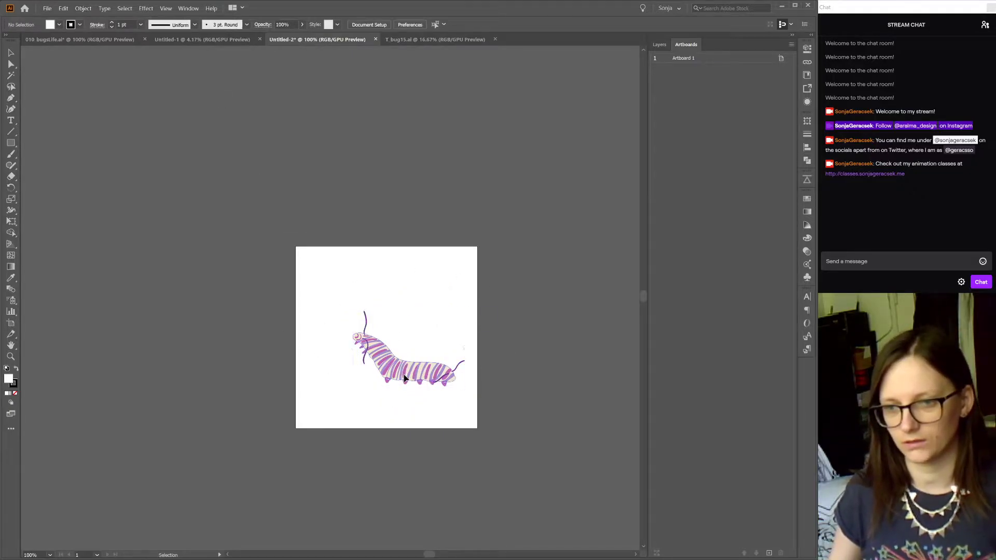
left_click(426, 375)
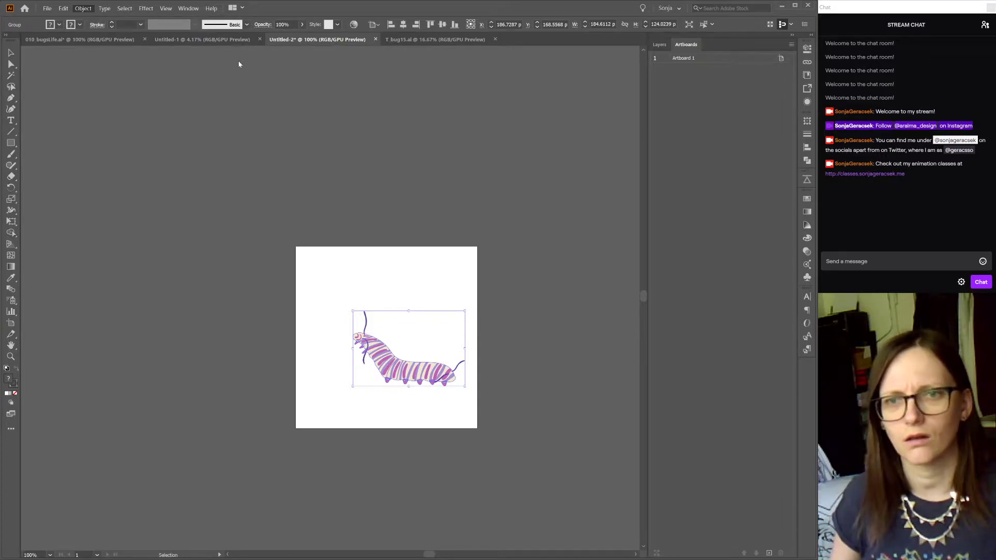
left_click(404, 309)
- Move the caterpillar up and left to roughly the middle of the artboard
left_click_drag(407, 380, 384, 358)
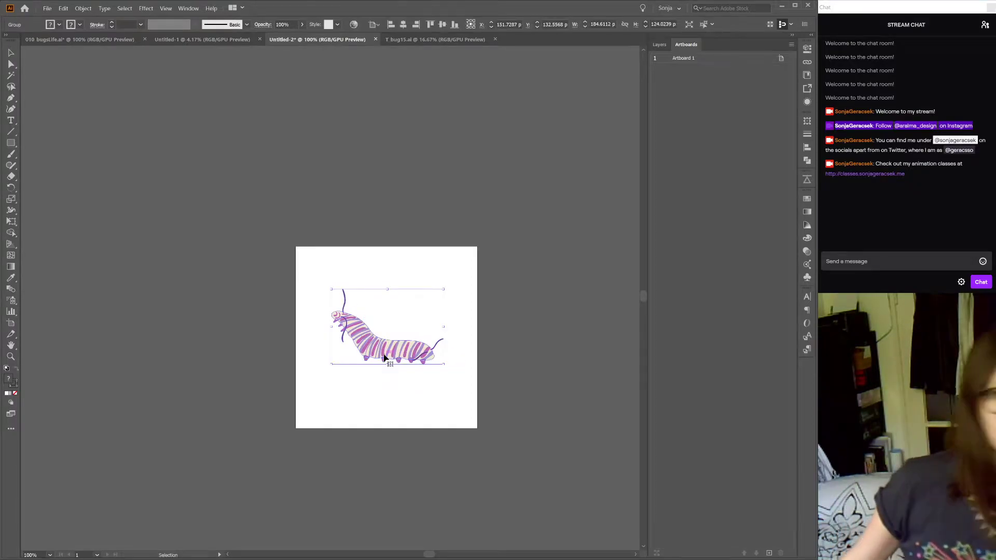
key("space")
left_click_drag(509, 405, 445, 340)
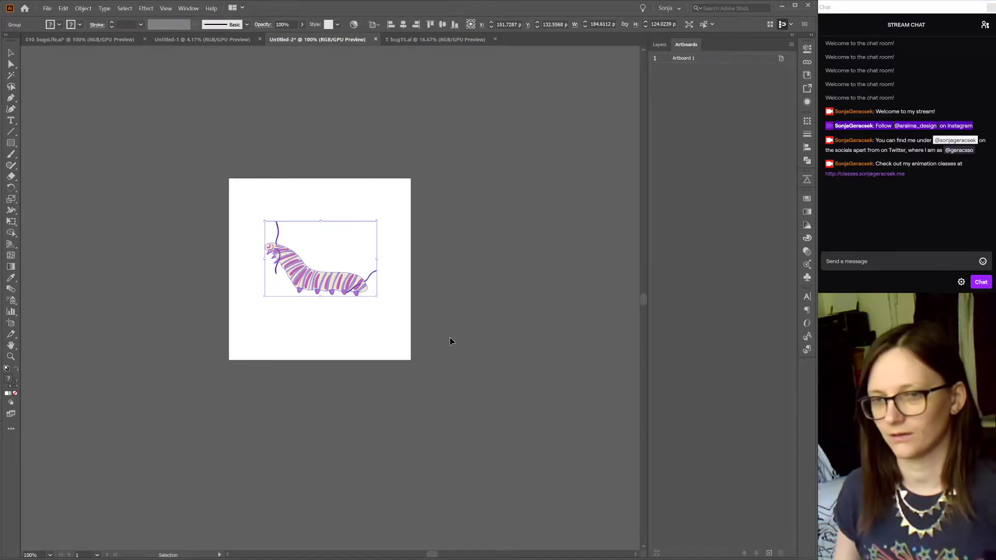
left_click_drag(322, 316, 360, 363)
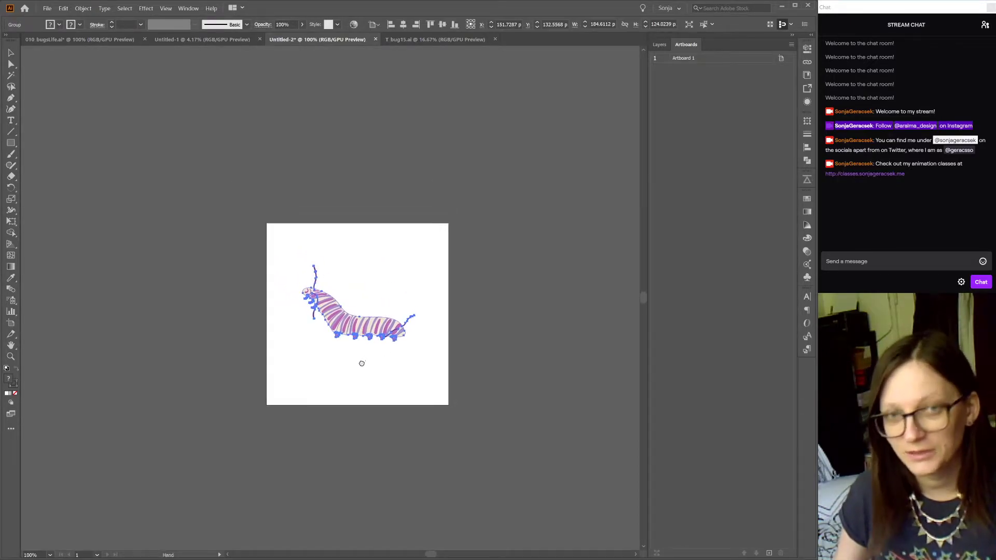
scroll(368, 328, "left", 1)
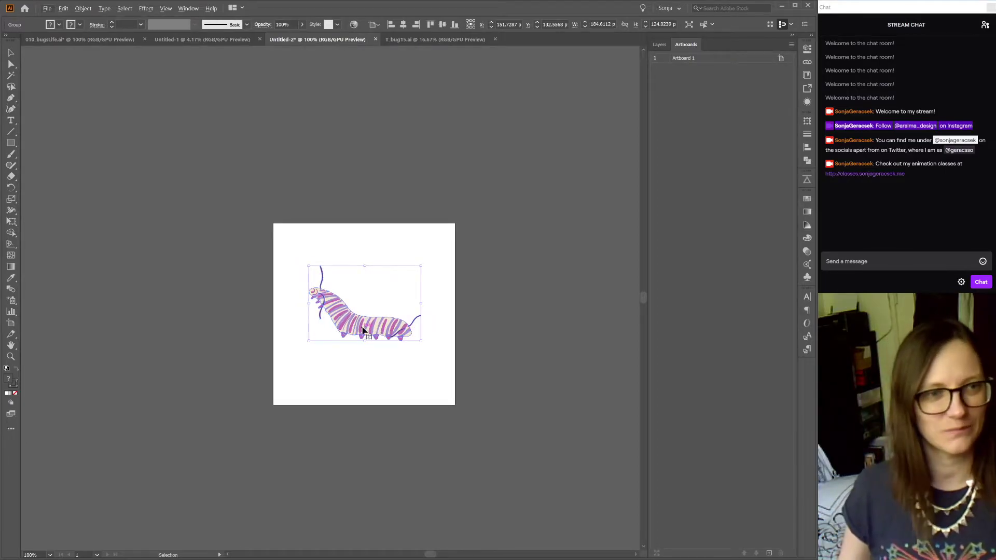
left_click_drag(441, 375, 363, 349)
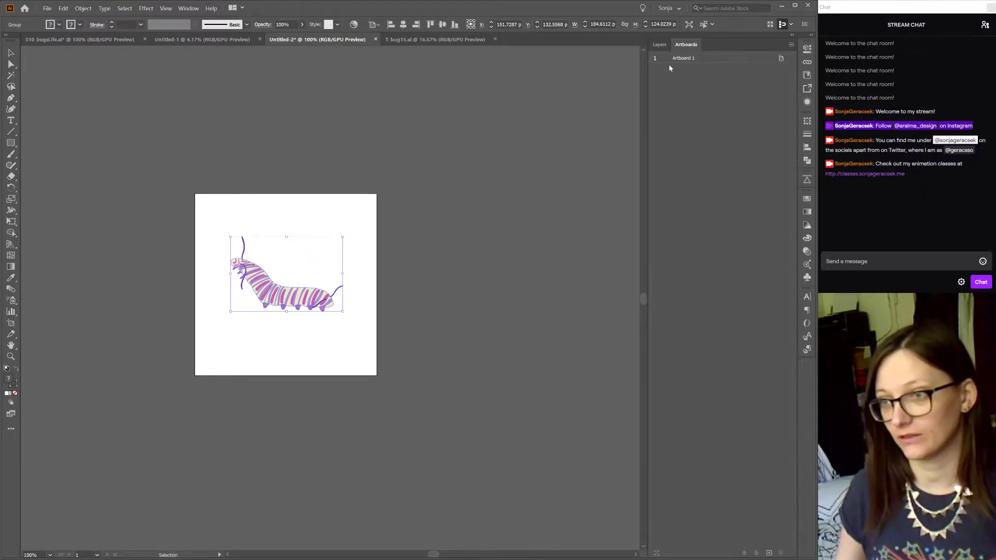
- Expand Layer 1 down to the caterpillar's parts and ungroup its outer group
left_click(659, 45)
left_click(677, 58)
left_click(689, 68)
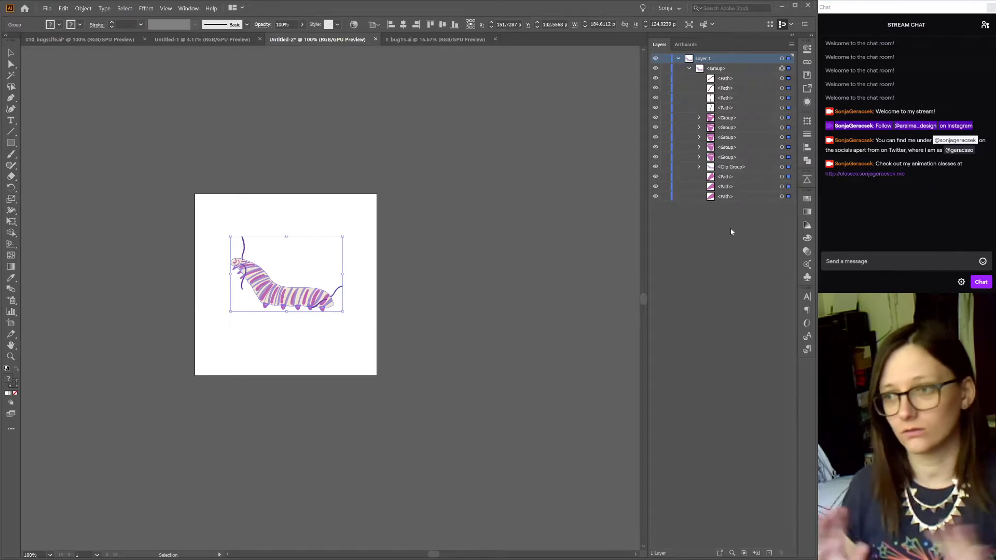
left_click(729, 68)
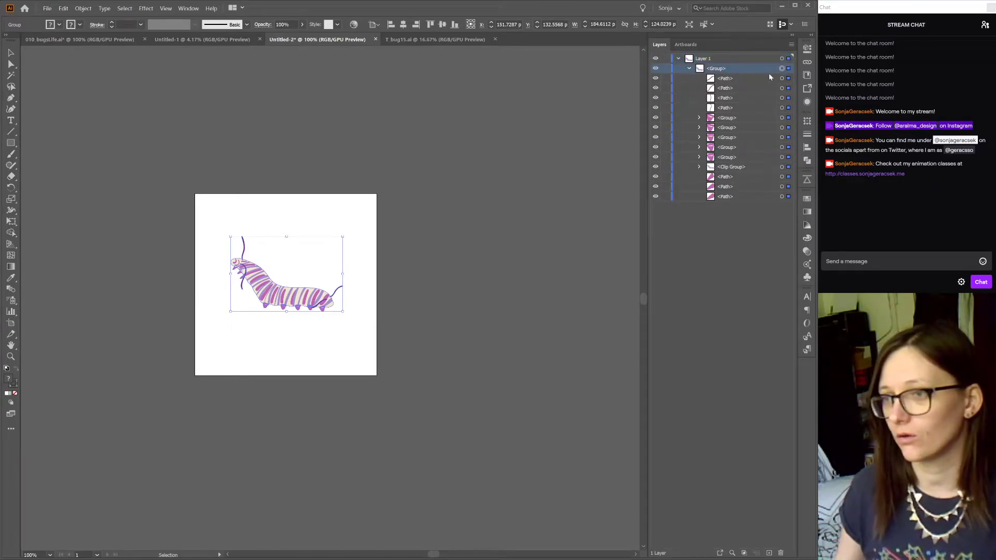
key("ctrl+shift+g")
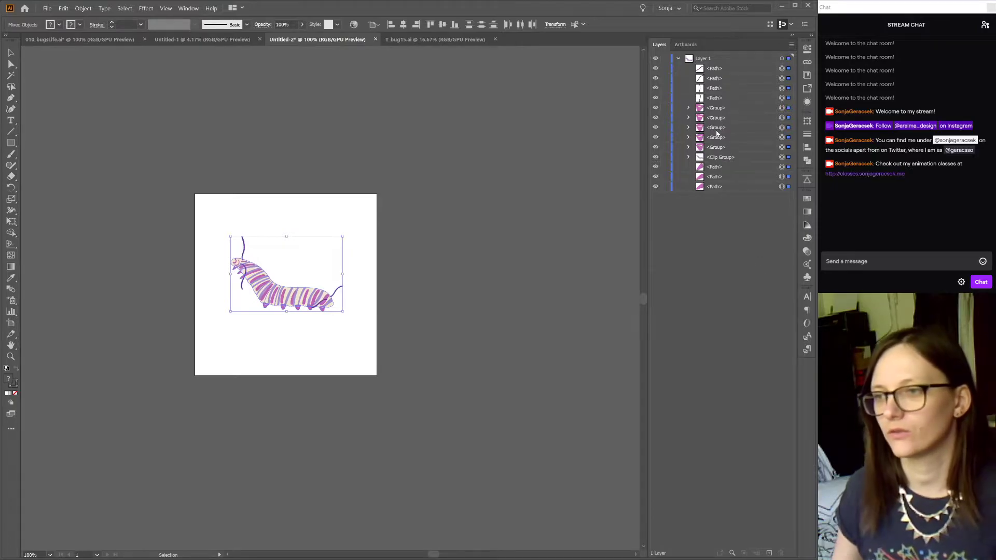
- Release the contents of Layer 1 to separate layers using the Sequence option
left_click(780, 58)
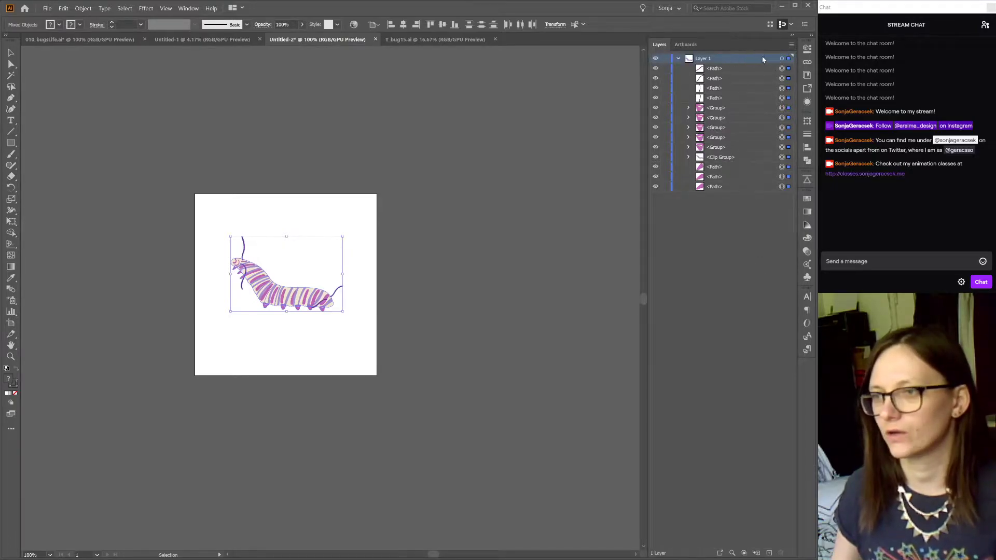
left_click(783, 59)
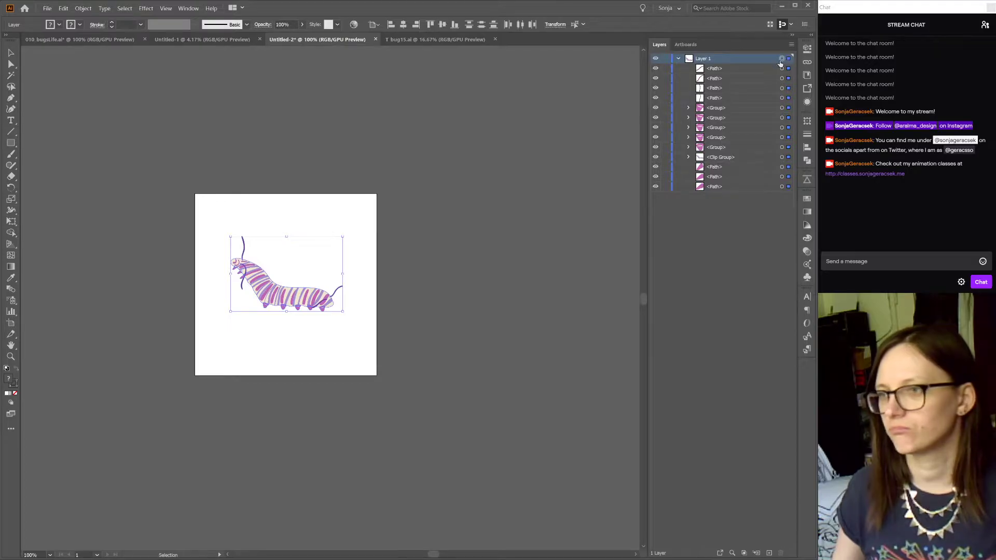
left_click(792, 46)
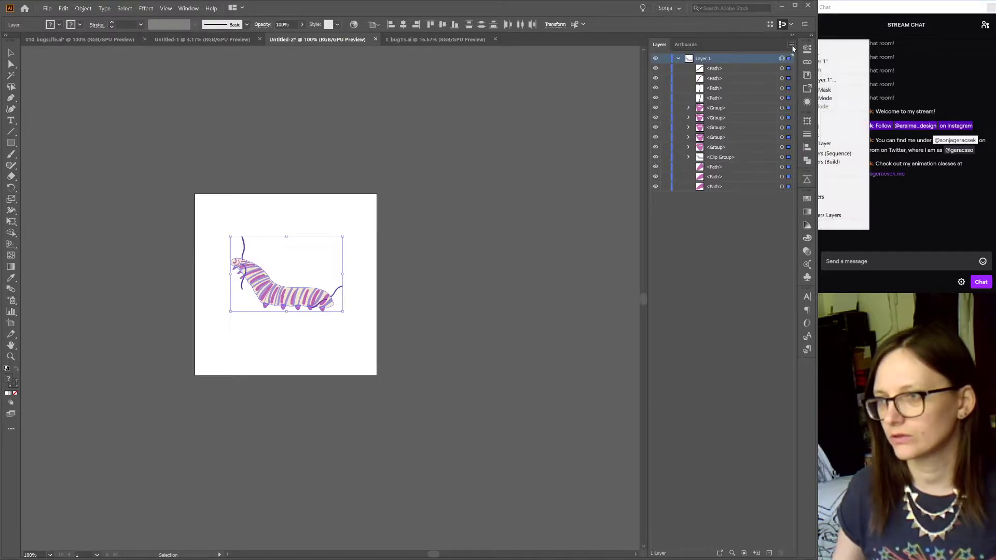
left_click(851, 154)
- Move Layers 2 through 14 out of Layer 1 to the top level and delete the empty Layer 1
left_click(736, 69)
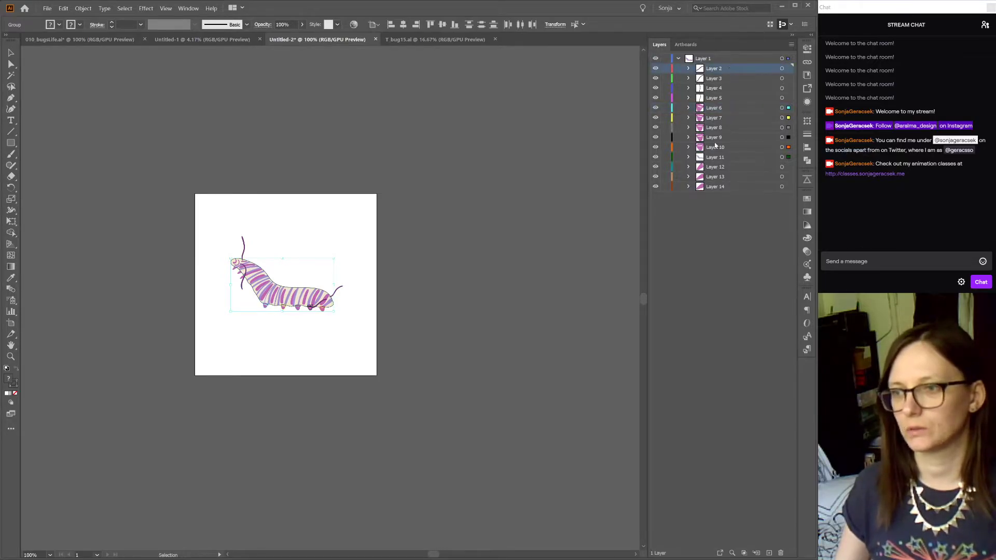
left_click(720, 188, "shift")
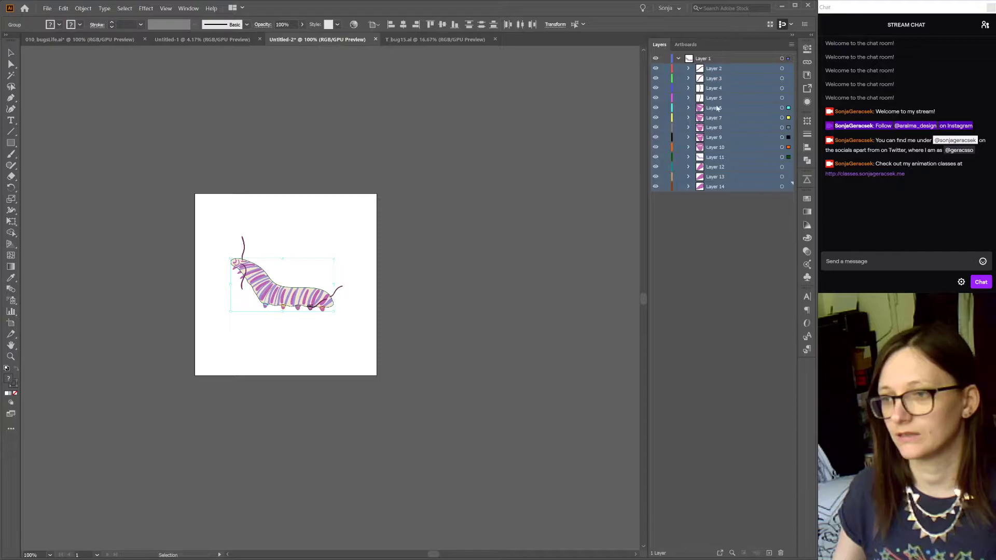
left_click_drag(723, 69, 714, 56)
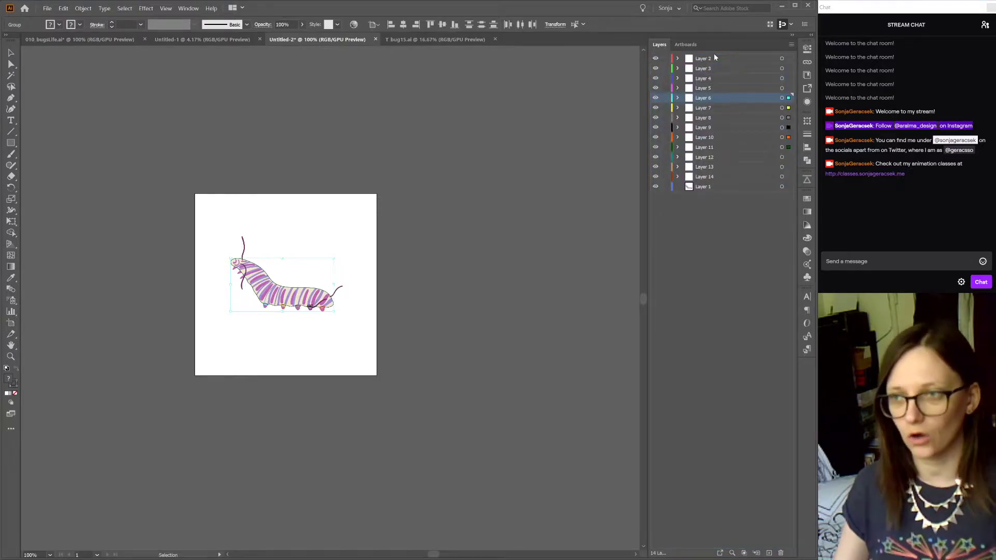
left_click(701, 190)
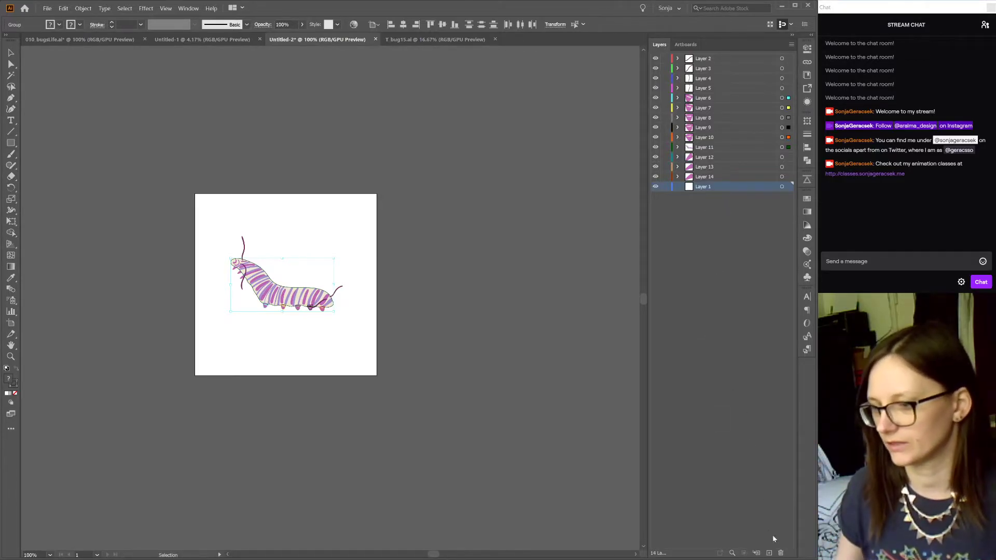
left_click(782, 554)
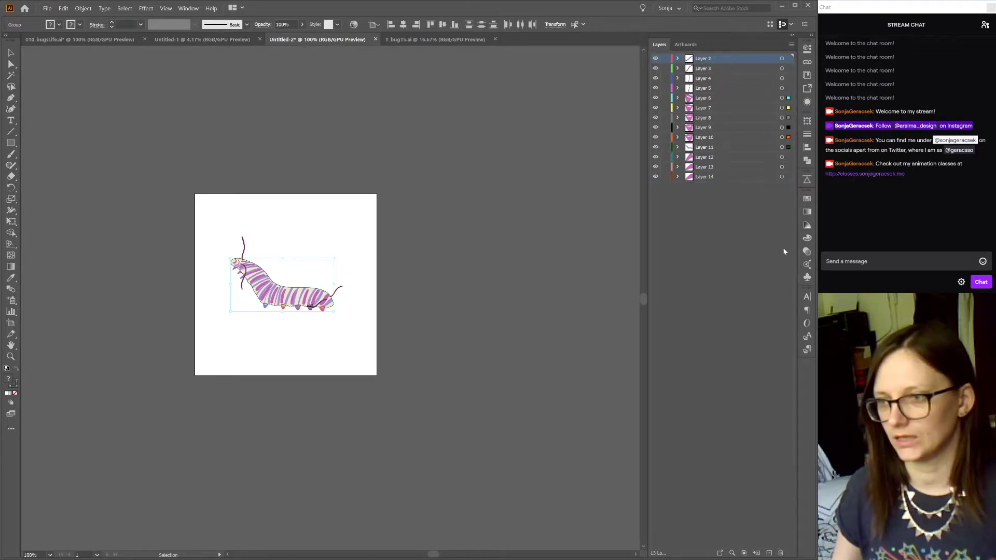
- Identify the feeler on Layer 2 at the caterpillar's rear end and rename that layer as feelers_B
left_click(782, 58)
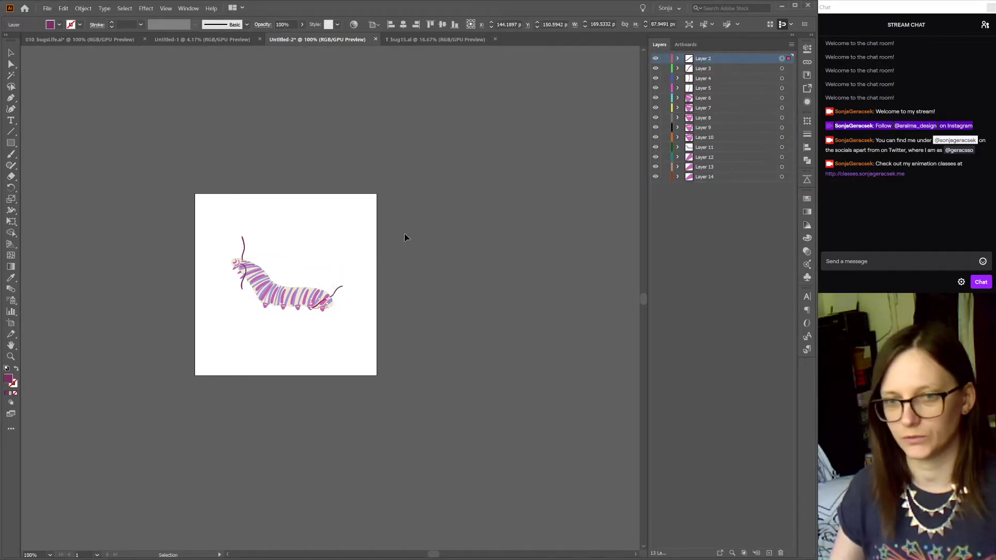
scroll(252, 268, "up", 1)
scroll(252, 268, "up", 2)
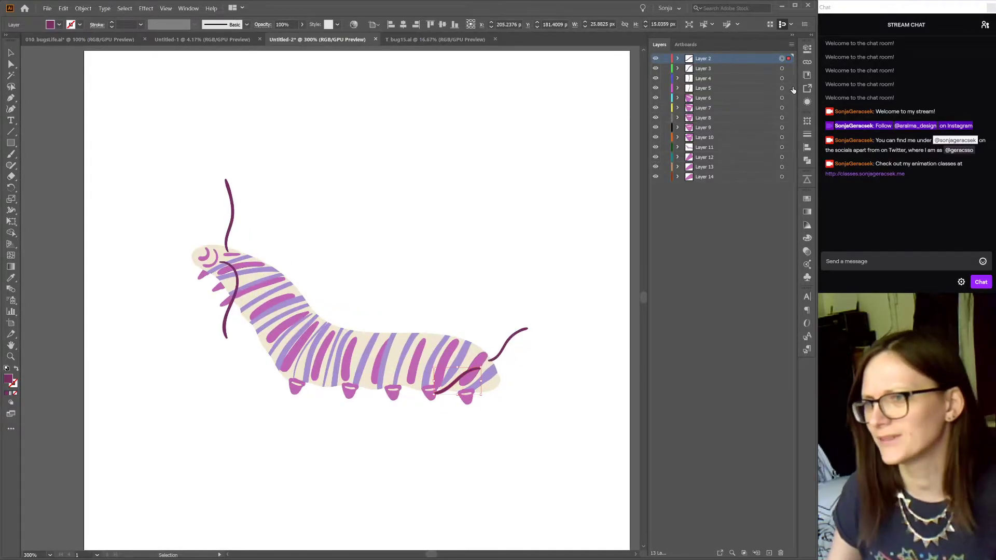
double_click(704, 58)
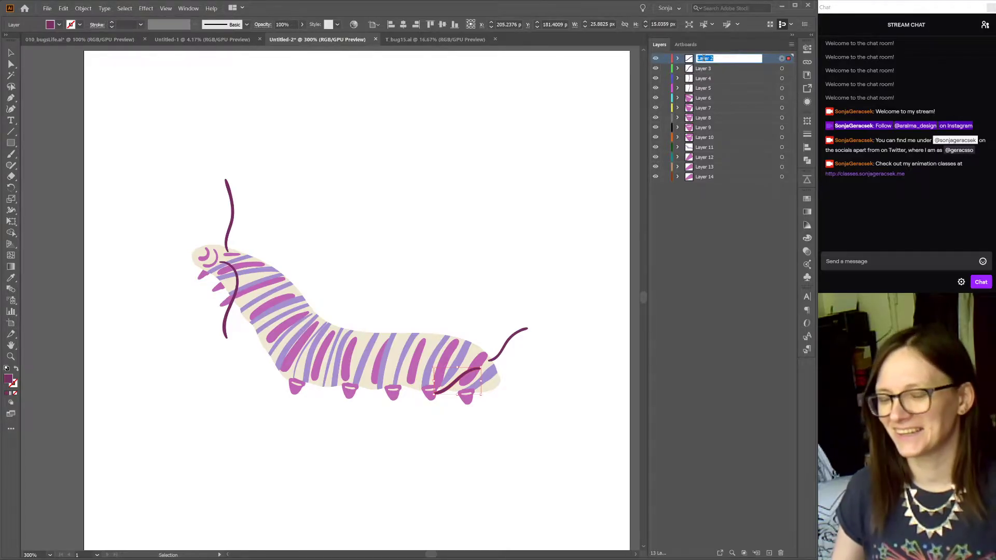
type("feeler")
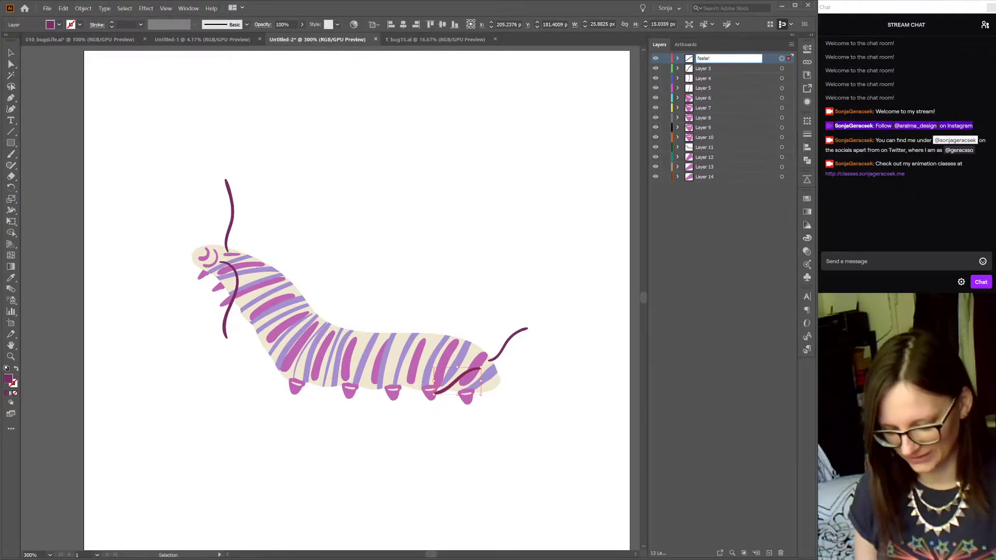
type("s back")
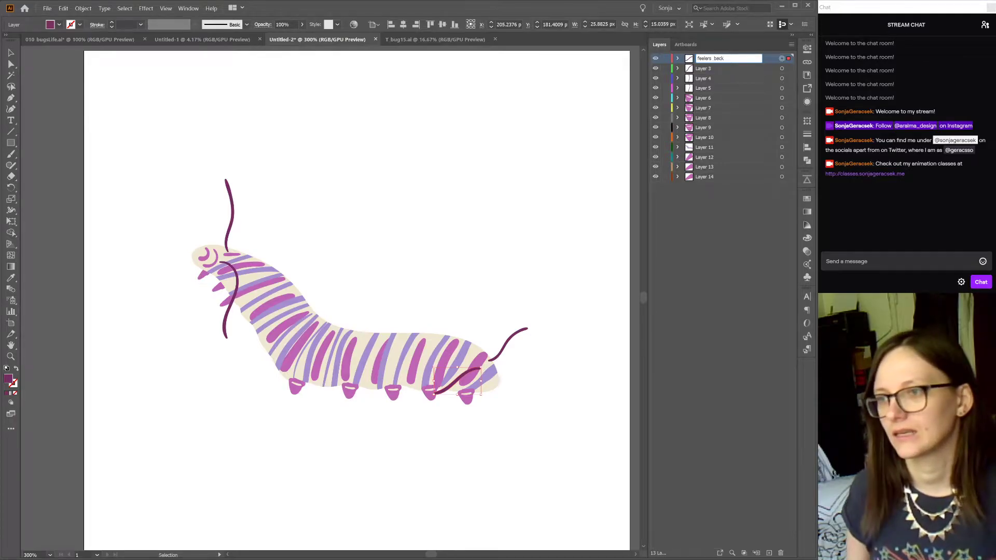
key("BackSpace")
key("BackSpace")
key("BackSpace")
type("B")
key("Return")
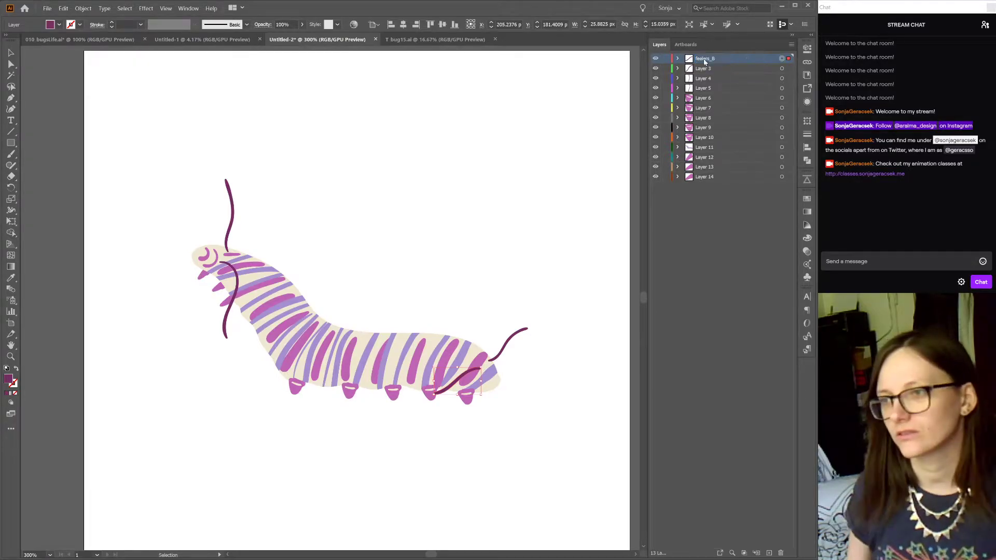
- Extend the top feeler layer's name to feelers_BL
left_click(711, 71)
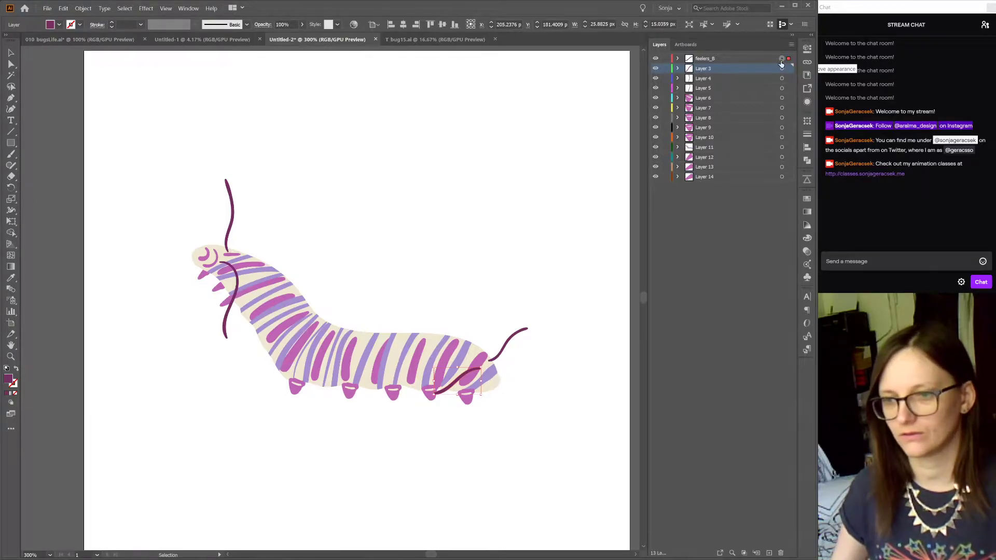
double_click(715, 58)
left_click(723, 57)
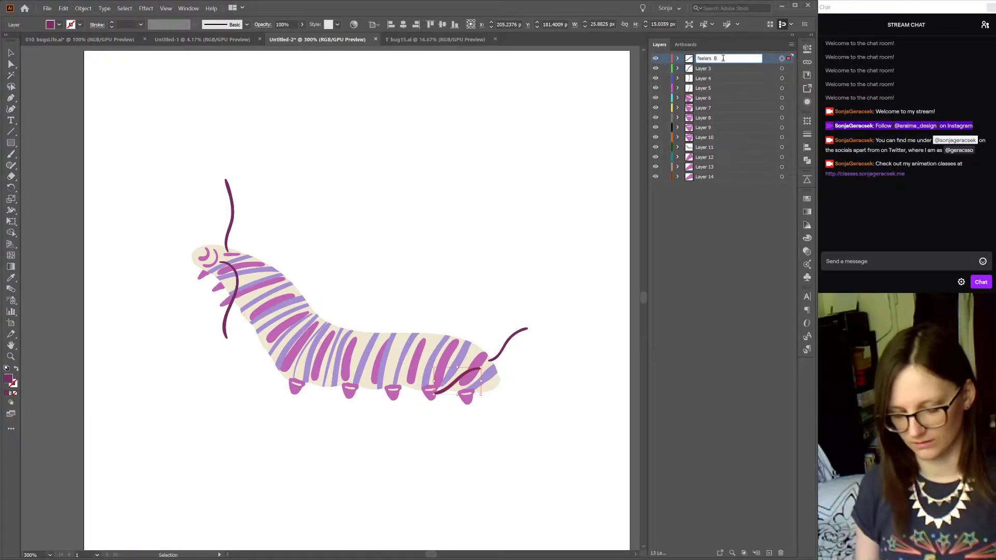
type("L")
key("Return")
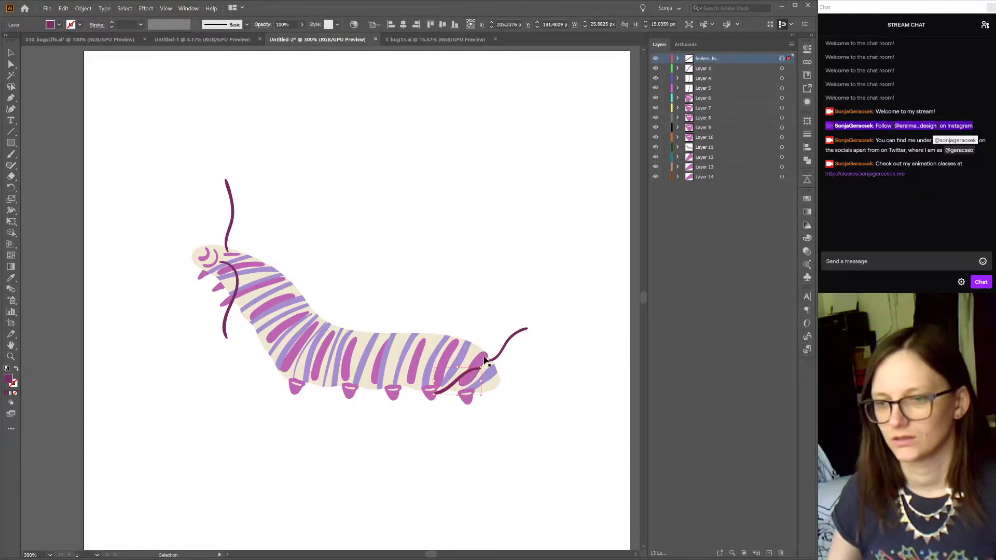
- Rename Layer 3, the other rear feeler, as feeler_BR
left_click(719, 70)
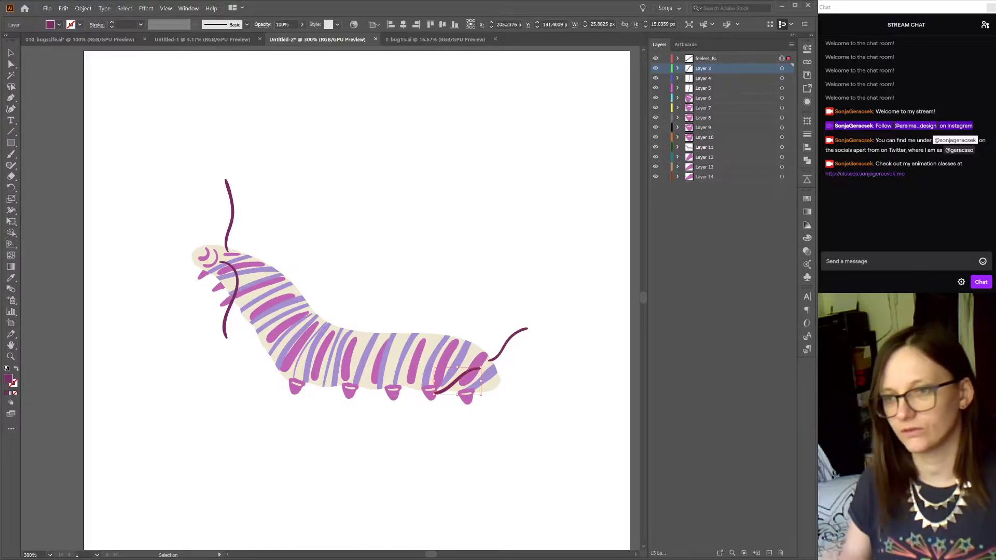
key("v")
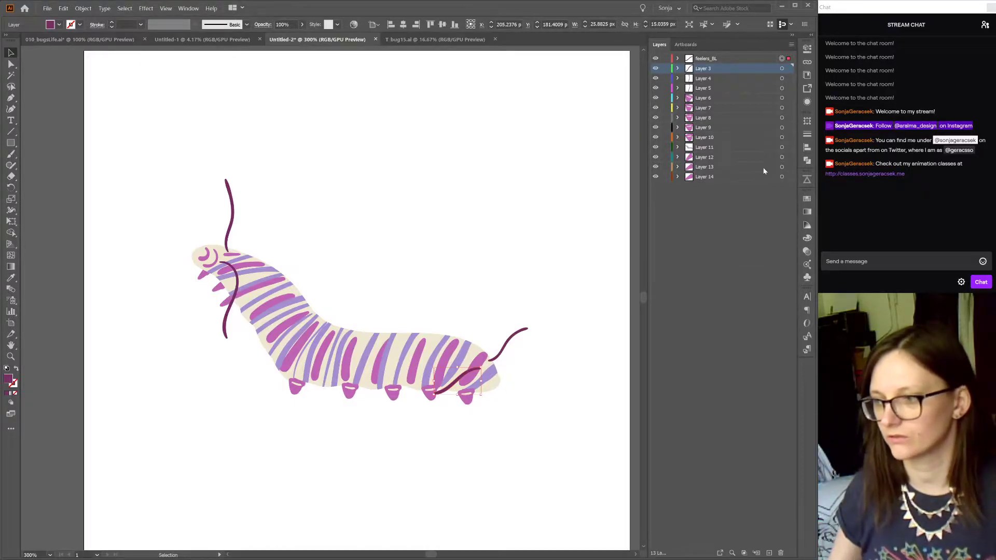
double_click(705, 59)
left_click(718, 58)
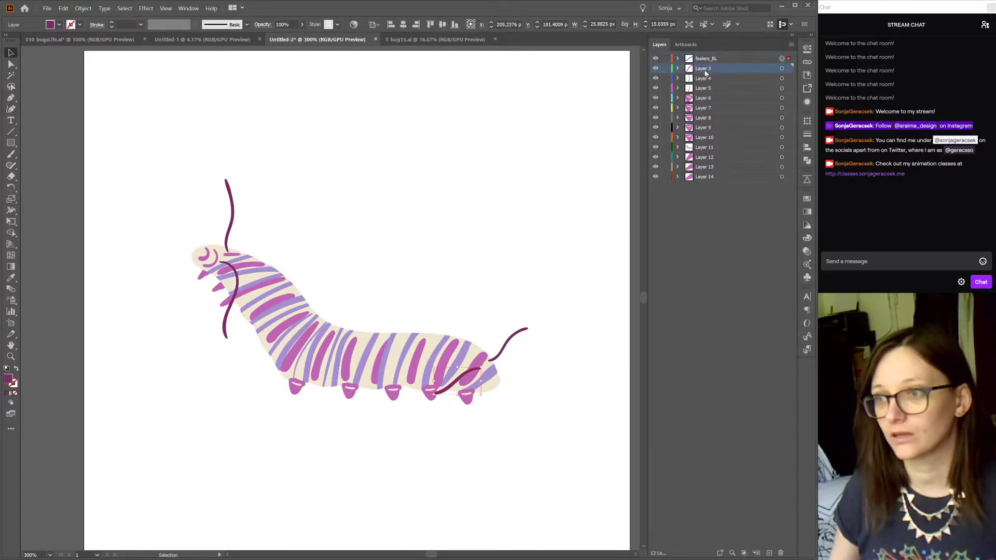
double_click(704, 69)
type("H")
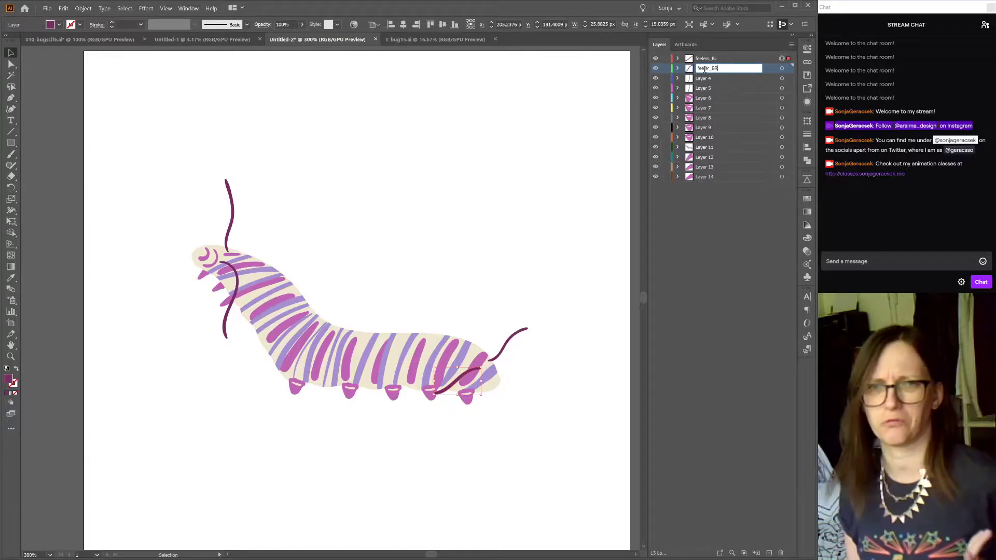
key("Return")
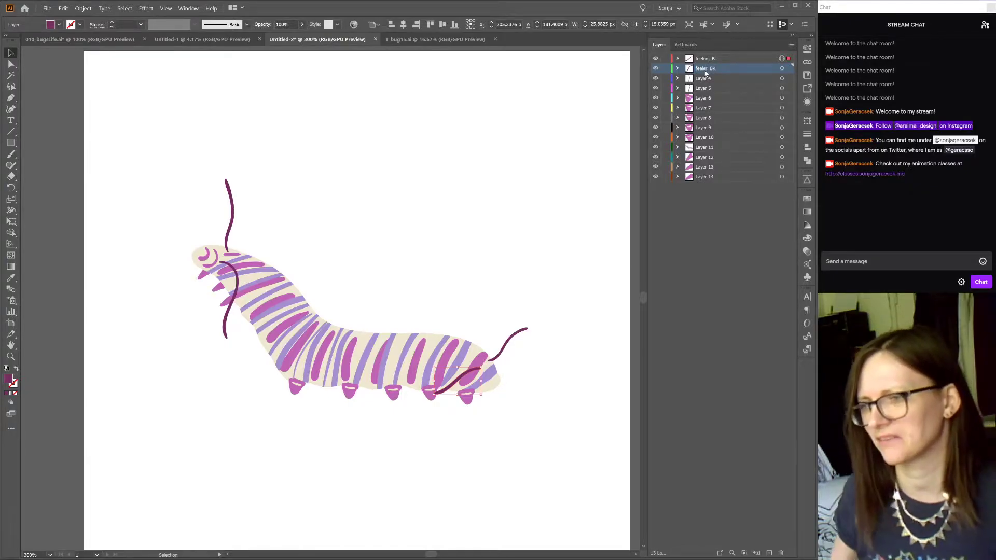
- Rename Layer 4, the upright feeler at the head, as feeler_FR and correct the name feelers_BL to feeler_BL
left_click(782, 78)
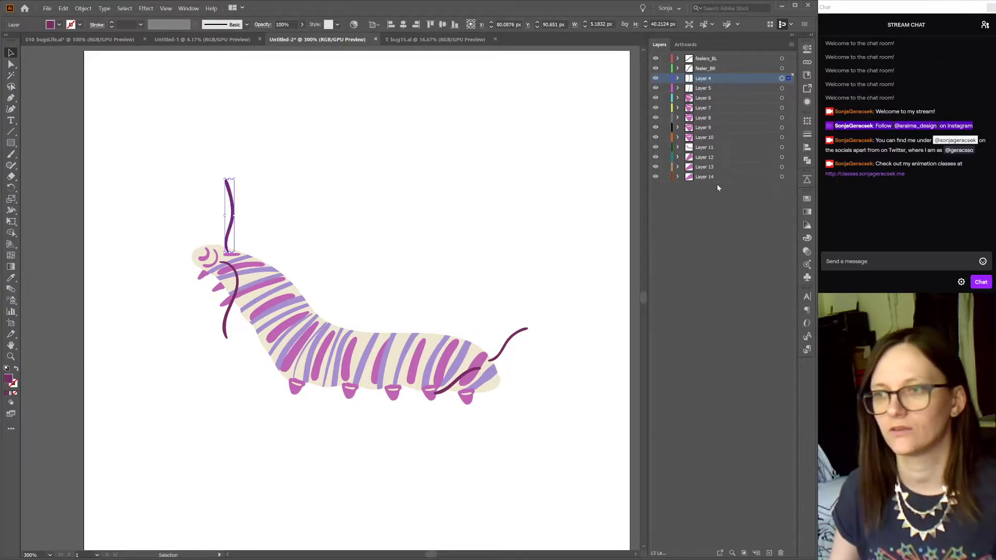
double_click(707, 79)
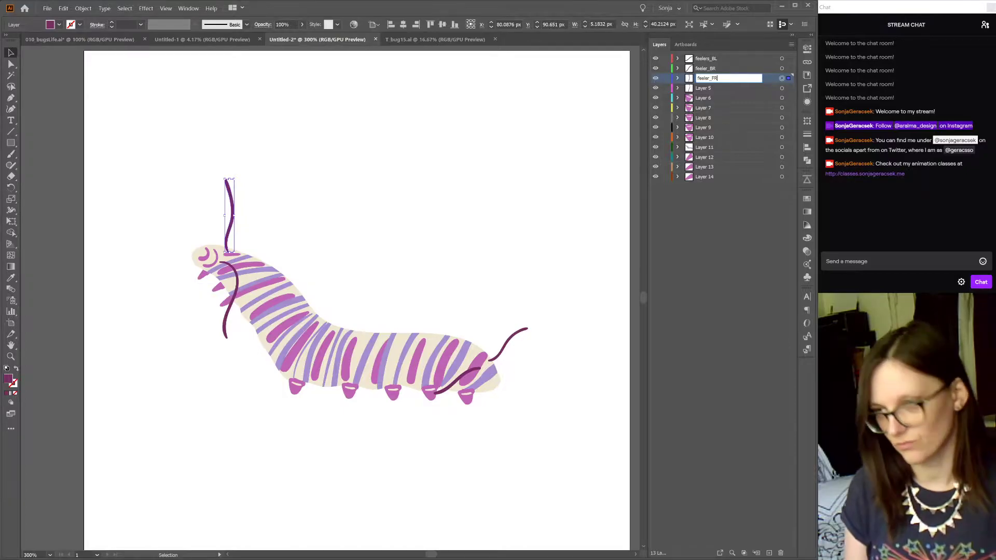
key("Return")
double_click(709, 59)
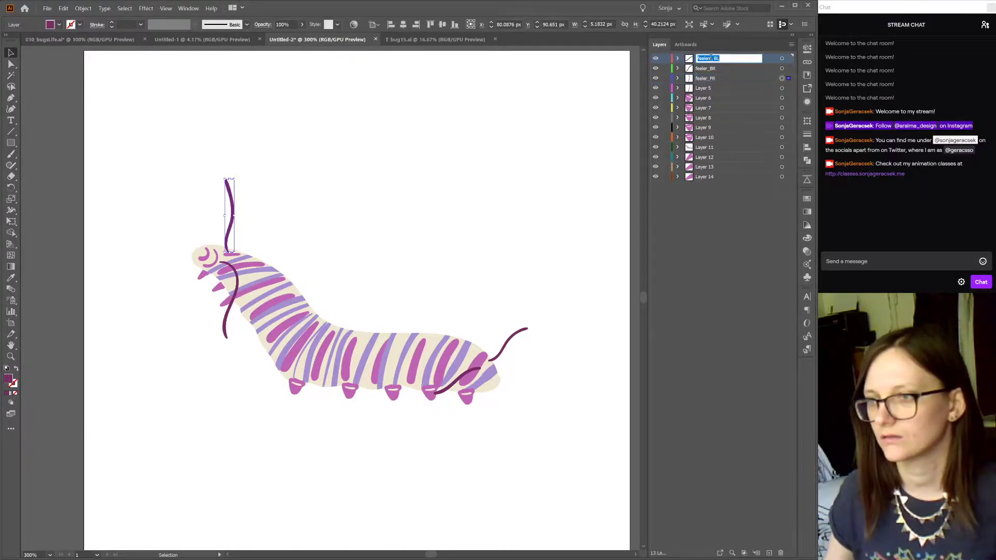
left_click(714, 58)
key("BackSpace")
key("Return")
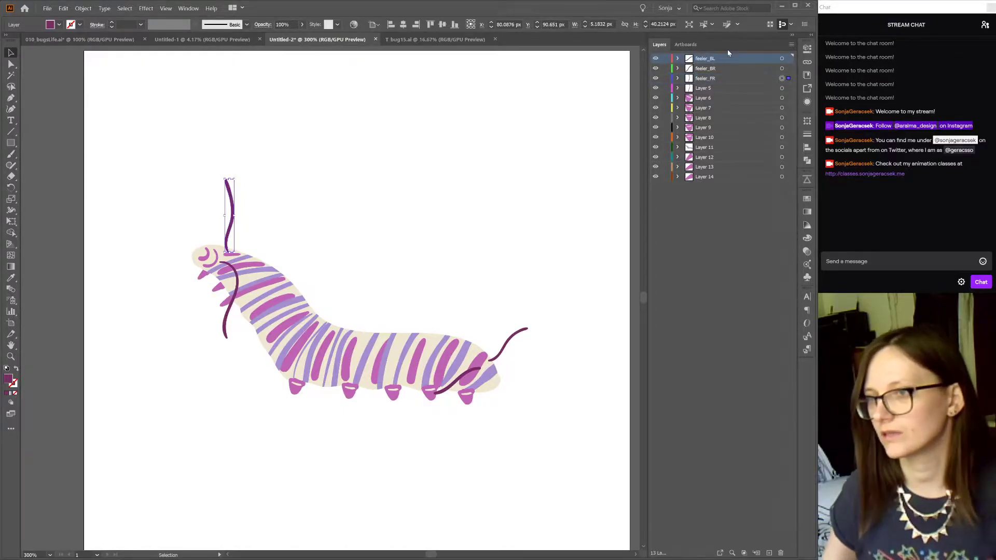
- Rename Layer 5, the remaining feeler at the head, as feeler_FL
double_click(708, 90)
type("feeler_FL")
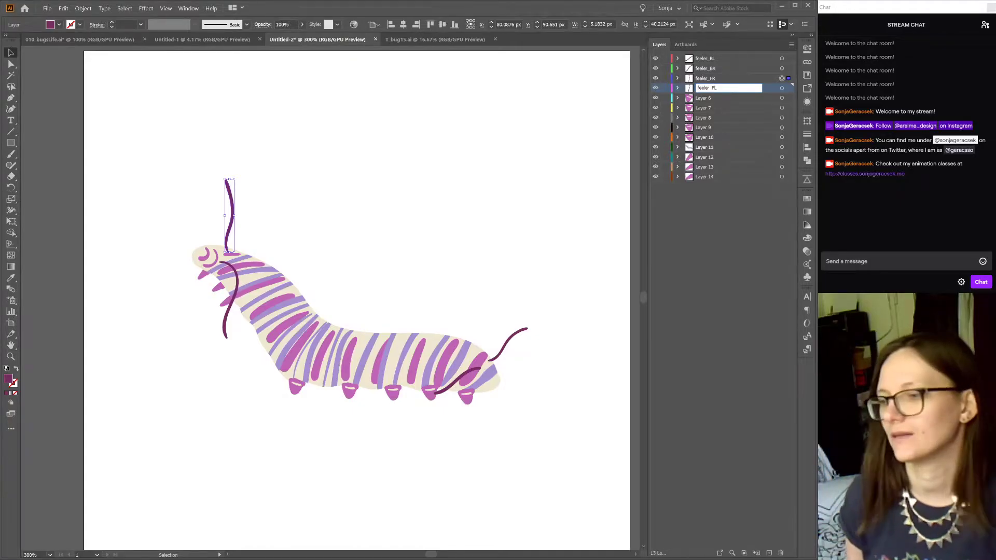
key("Return")
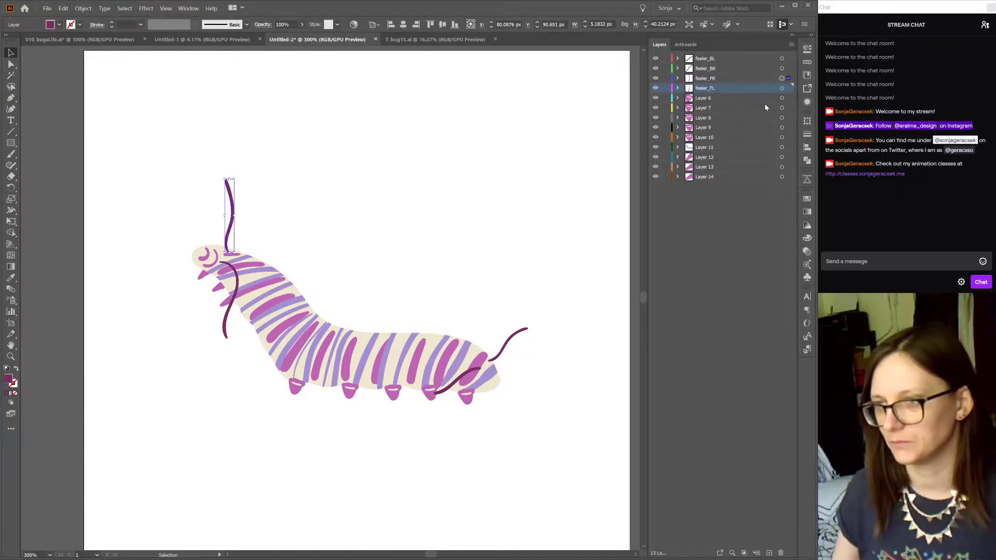
- Identify the foot on Layer 6 nearest the head and rename that layer as foot01
left_click(782, 98)
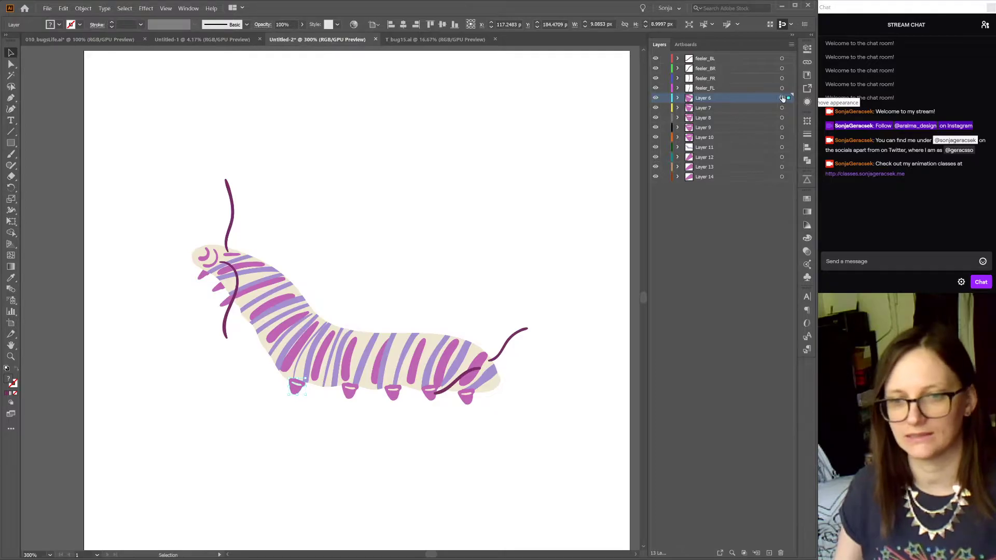
double_click(705, 98)
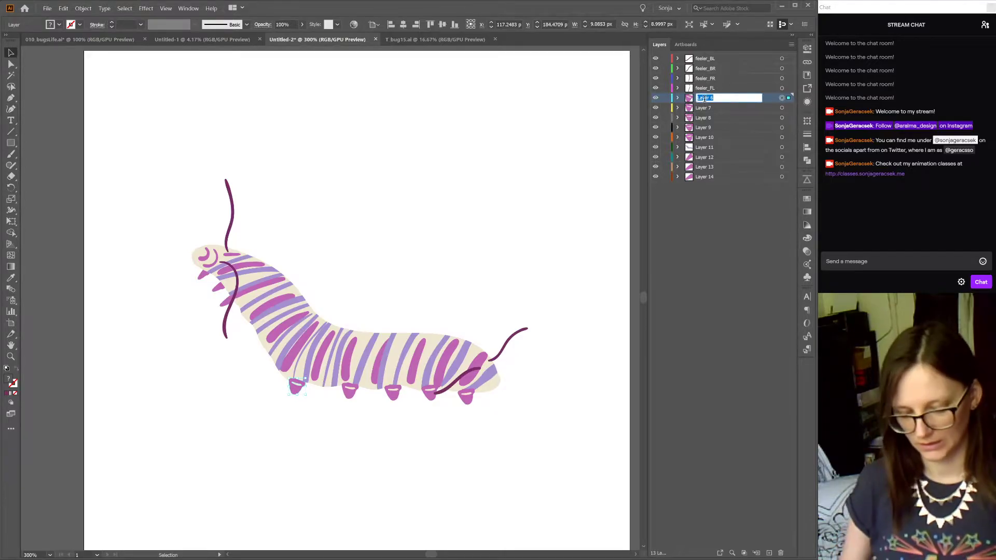
type("foot01")
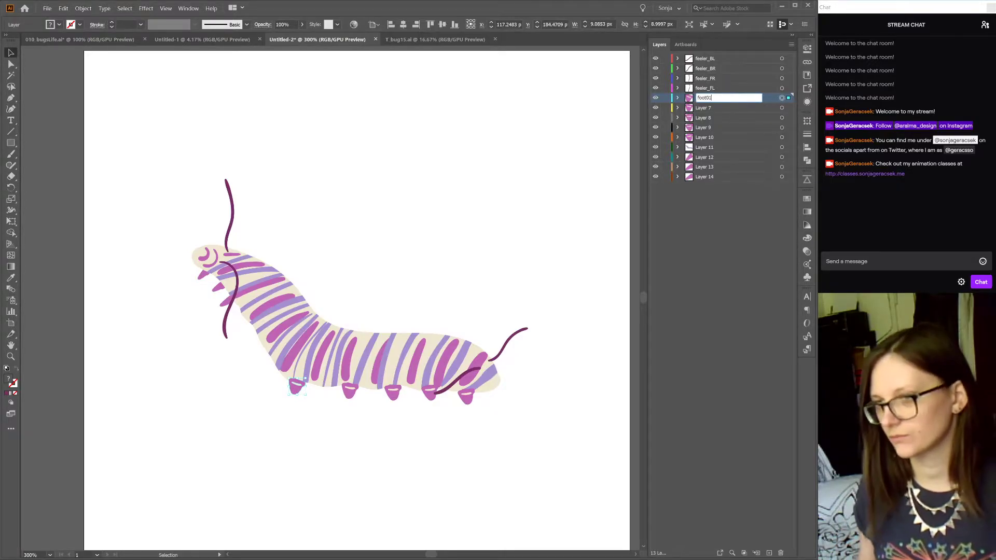
left_click(769, 213)
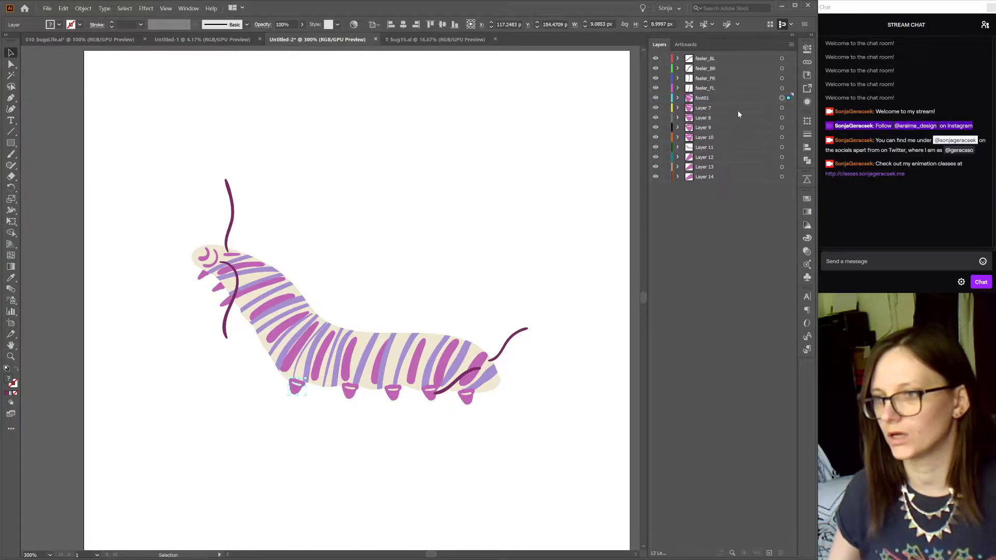
- Select the five foot layers, foot01 through Layer 10, and hide all other layers so only the feet show
left_click(710, 99)
left_click(710, 138, "shift")
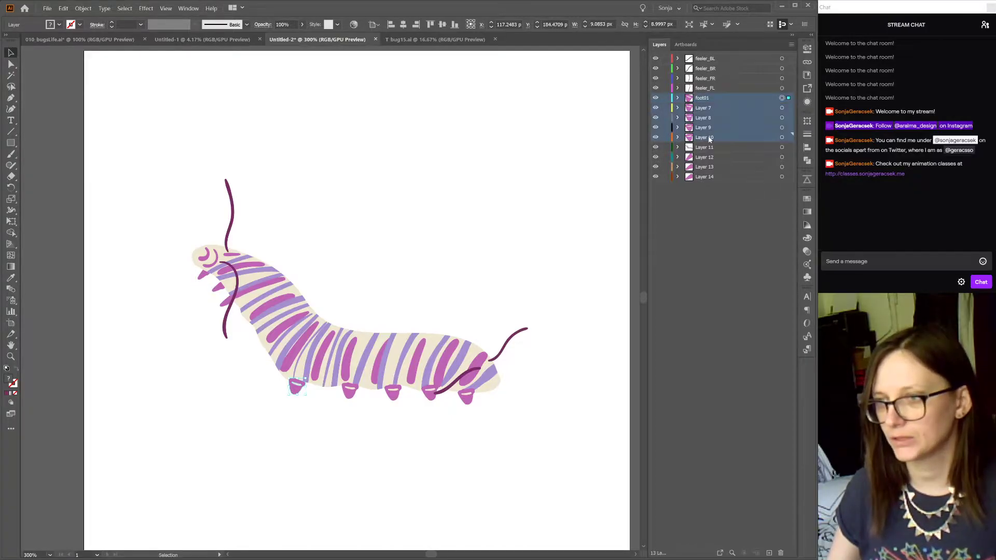
left_click(655, 138, "alt")
left_click_drag(655, 128, 656, 98)
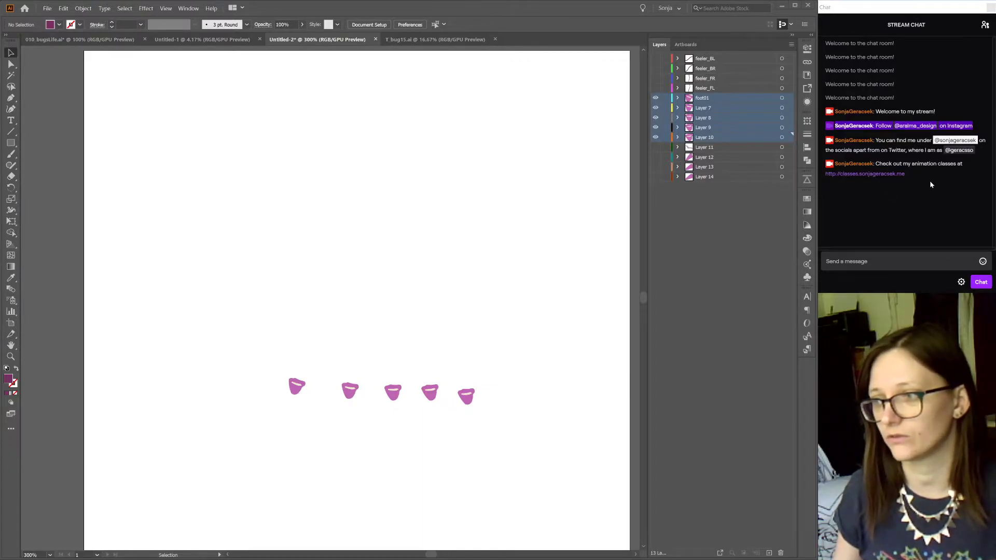
left_click_drag(913, 174, 825, 175)
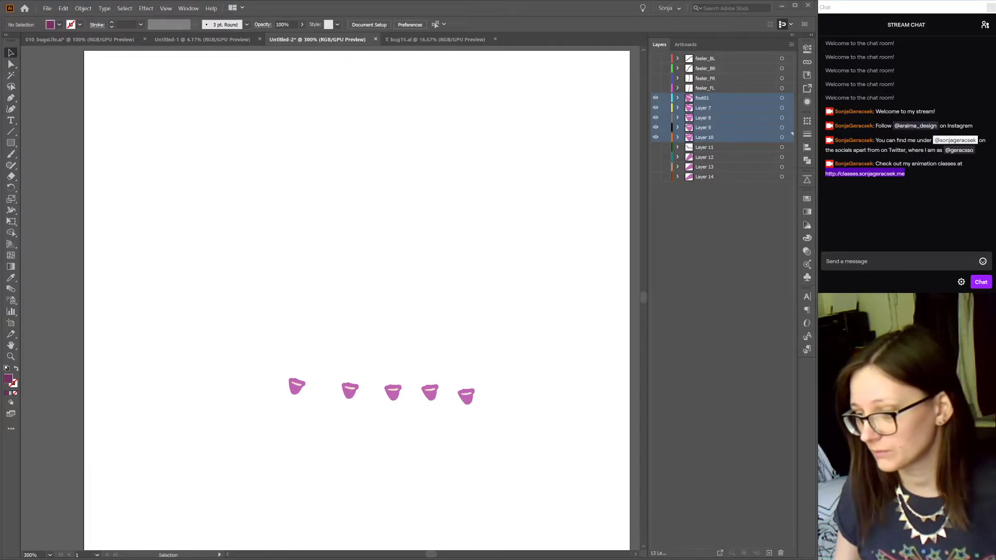
key("alt+Tab")
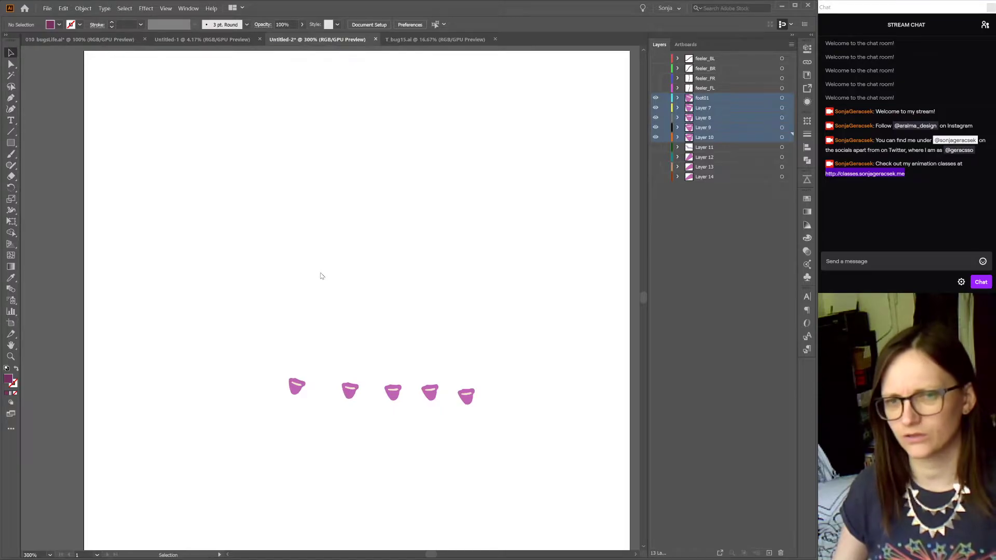
- Batch-rename the five selected foot layers as foot_01 through foot_05 from top to bottom and check which foot foot_01 holds
left_click(354, 289)
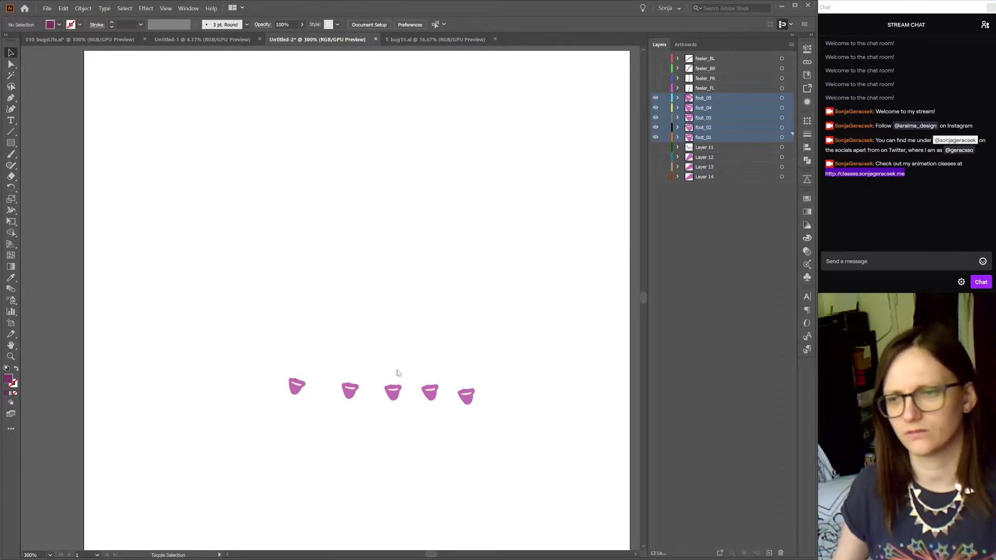
left_click(482, 316)
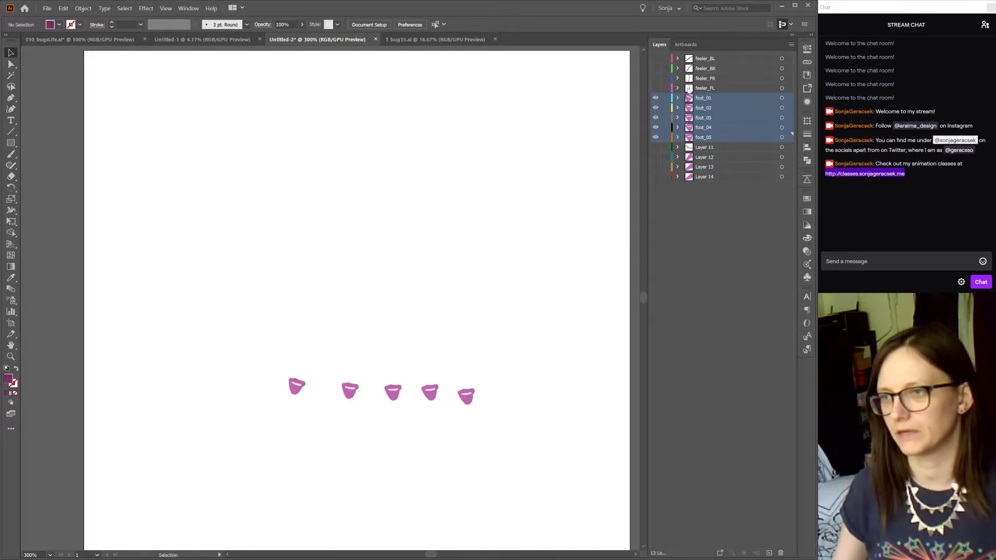
left_click(782, 98)
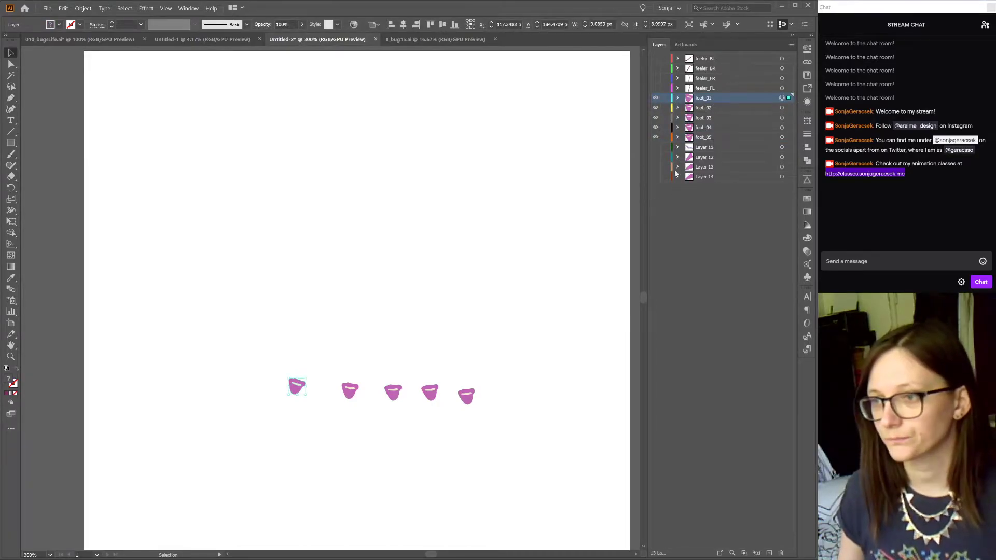
- Show Layer 11, the striped caterpillar body, and rename it as body
left_click(656, 148)
left_click(656, 147)
left_click(656, 147)
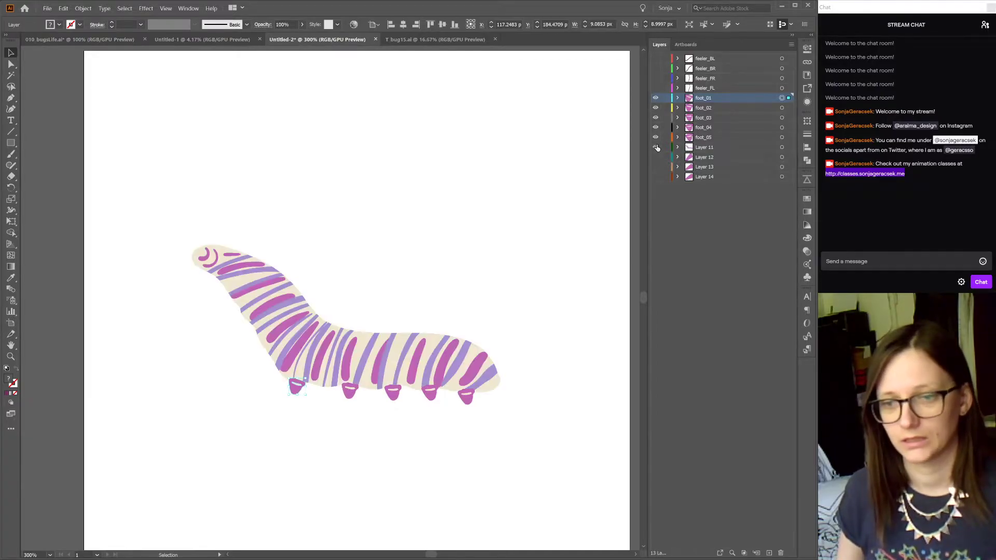
left_click(656, 148)
left_click(656, 148)
double_click(702, 148)
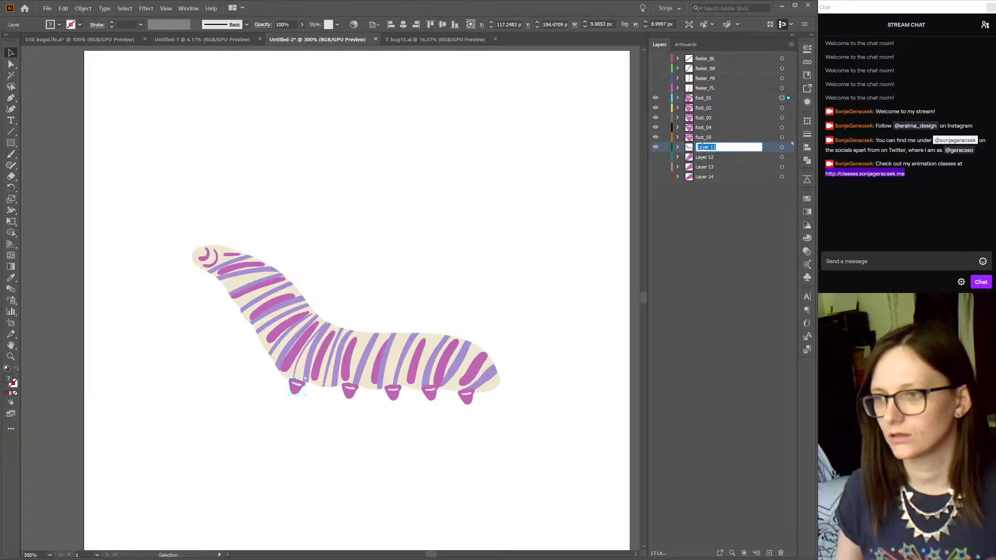
type("body")
key("Return")
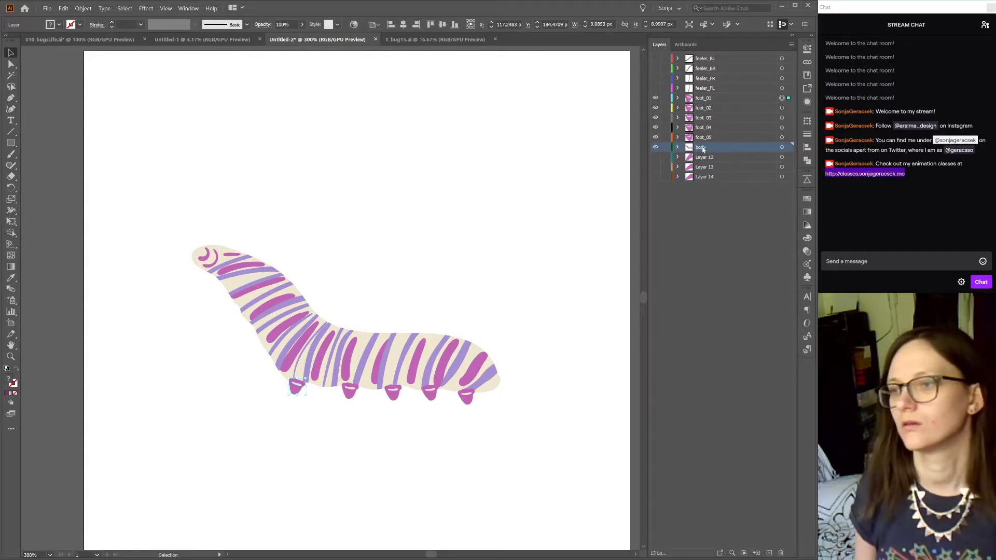
- Show only the three small front limbs on Layers 12 to 14 and rename those layers hands01, hands02 and hands03
left_click(656, 158)
left_click(656, 157)
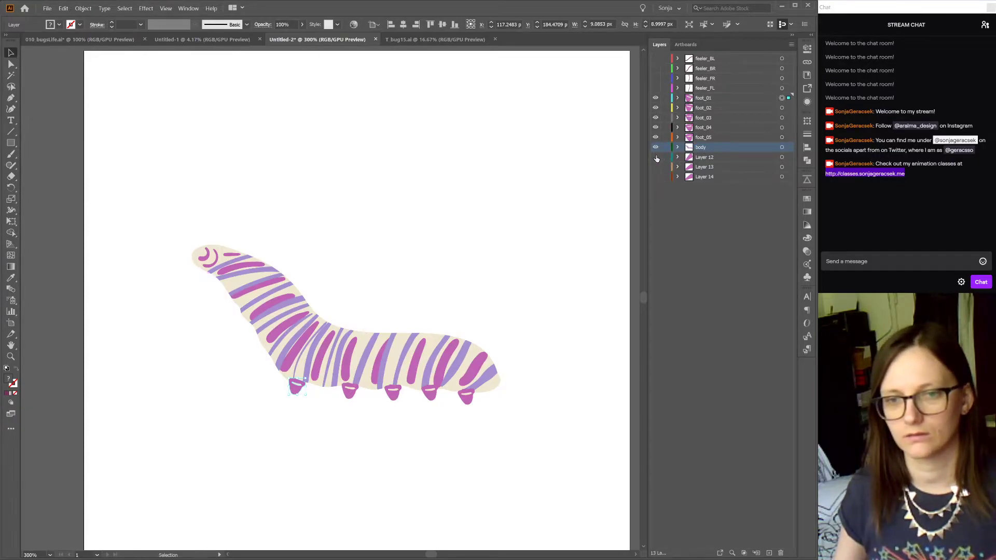
left_click(656, 158)
left_click(656, 167)
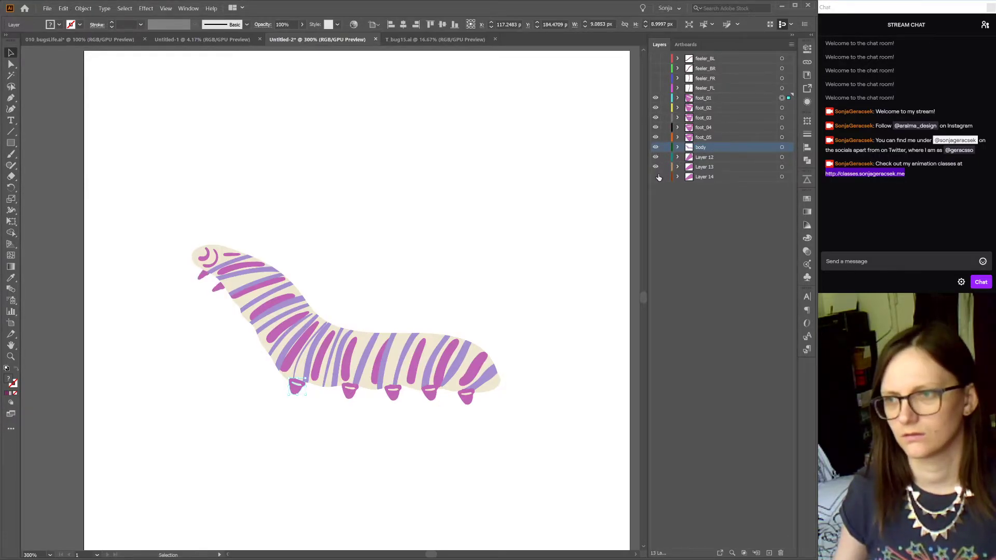
left_click(656, 177)
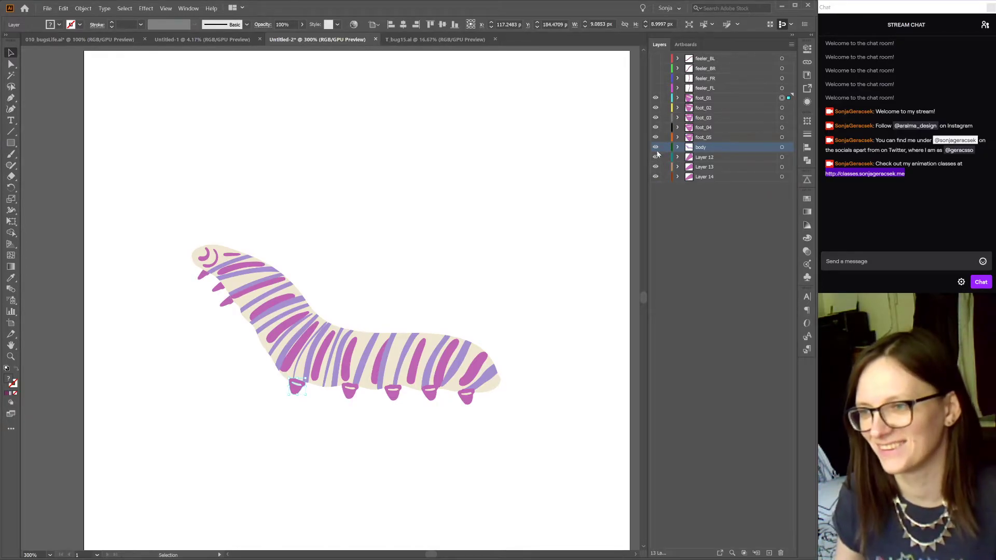
left_click_drag(656, 147, 667, 99)
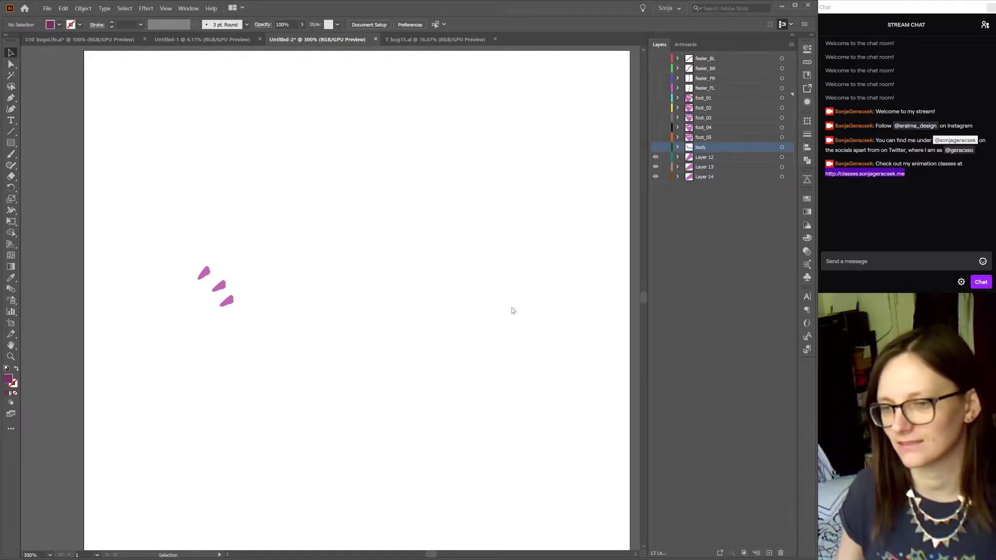
left_click(487, 321)
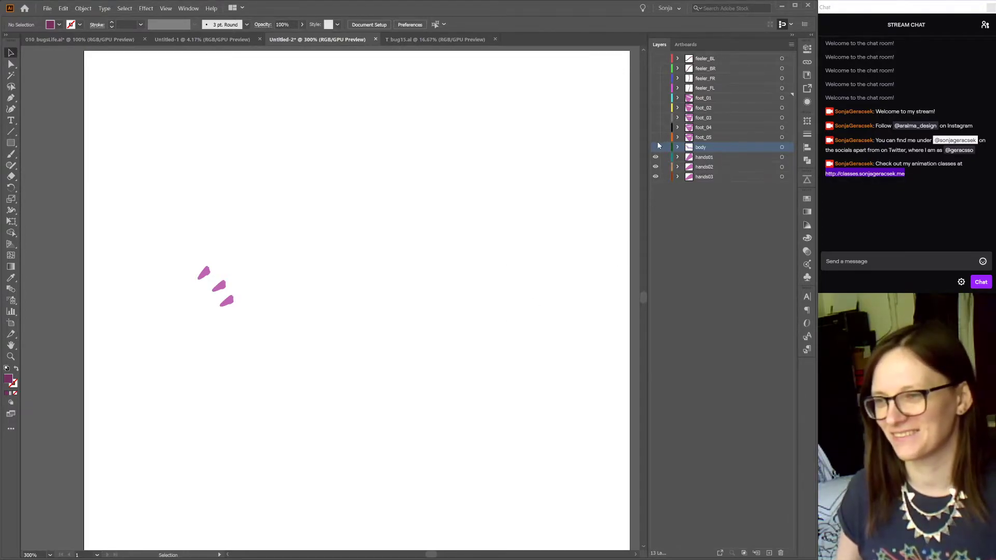
- Show all the feeler, foot and body layers again and save the document as T_bug16.ai and again as T_bug17.ai
left_click_drag(656, 149, 656, 58)
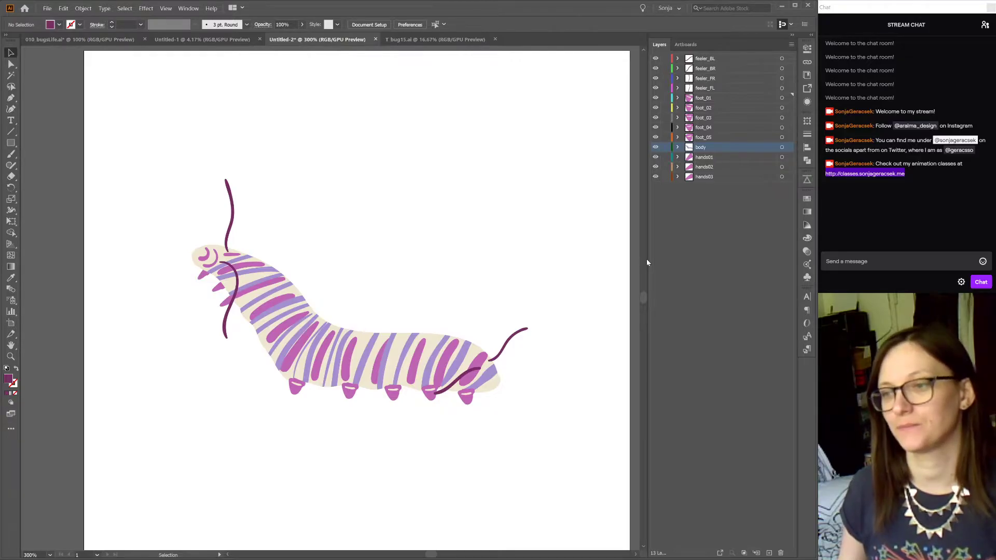
key("ctrl+minus")
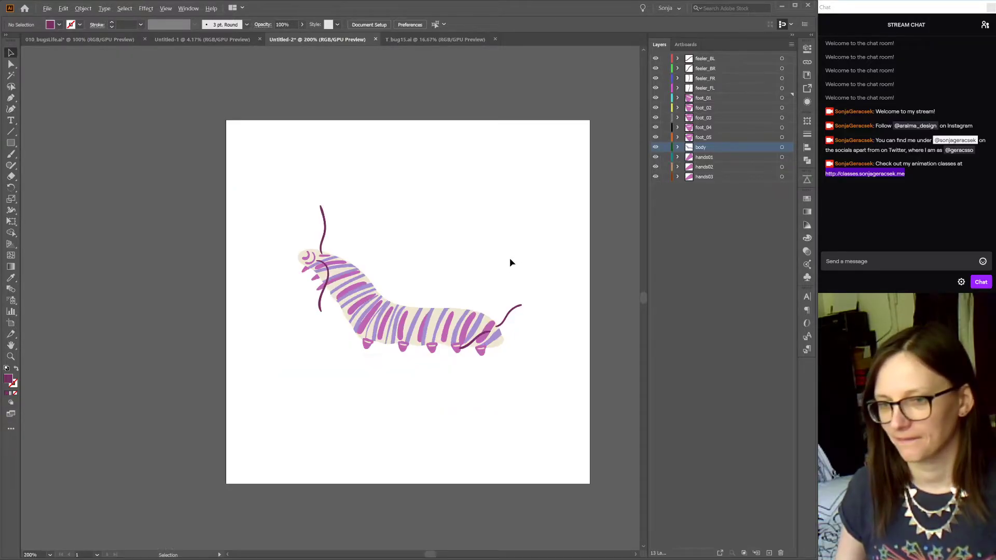
left_click_drag(549, 256, 412, 258)
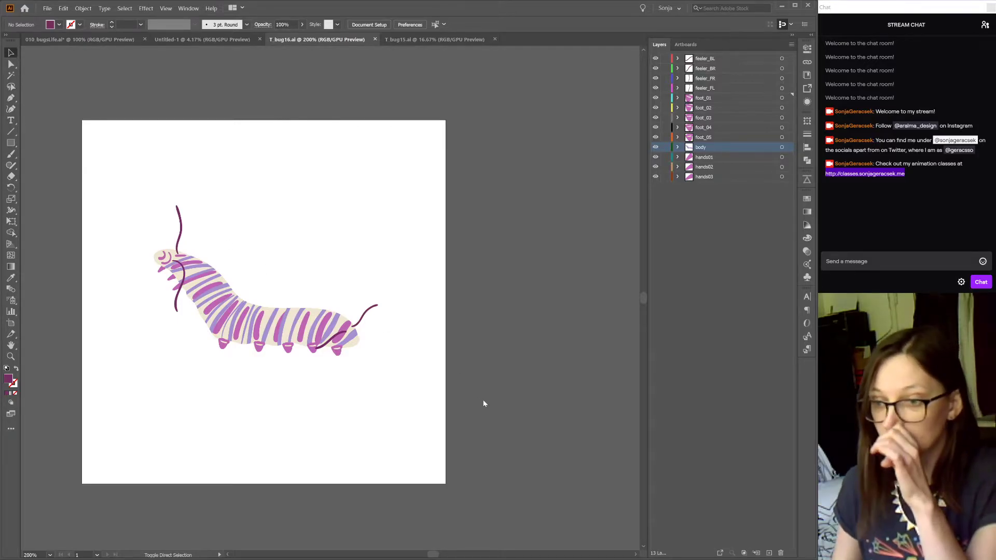
left_click(551, 398)
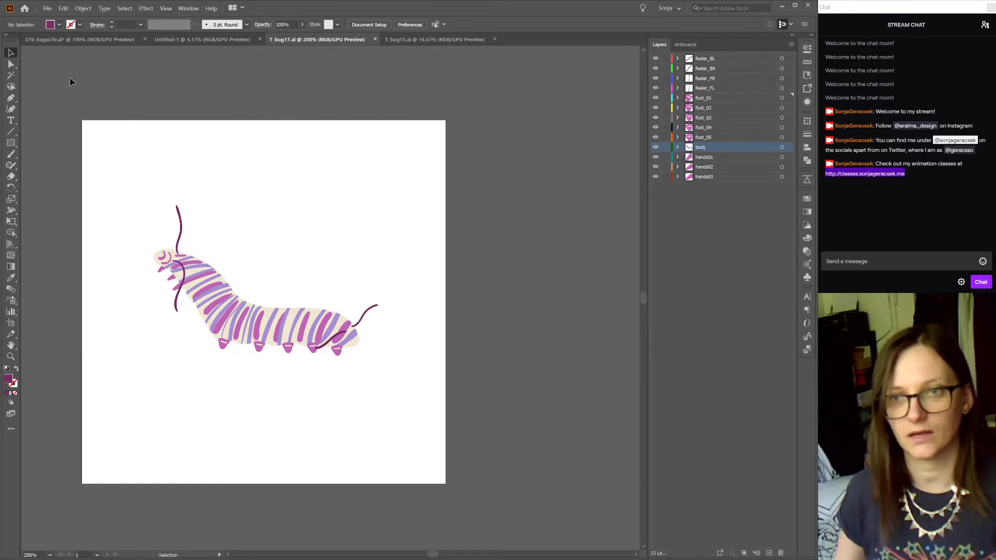
- Switch to the 010_bugsLife.ai pattern document and copy the orange striped caterpillar on the bug 11 layer
left_click(75, 41)
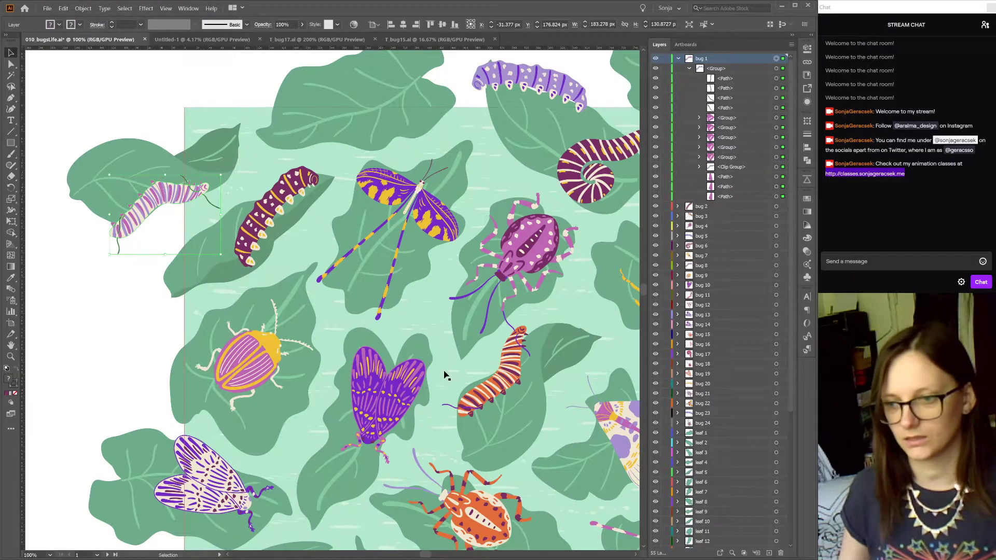
scroll(446, 374, "down", 3)
scroll(521, 387, "down", 3)
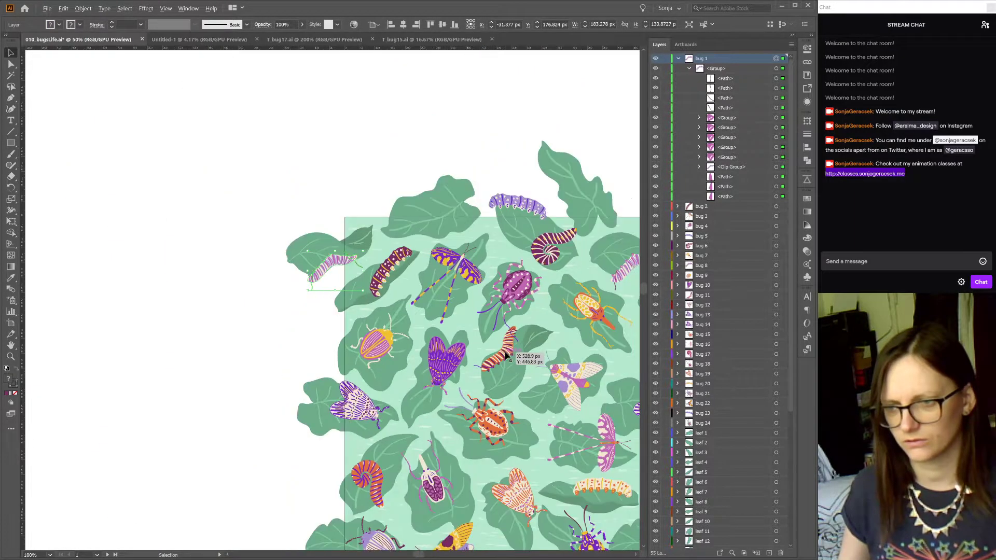
left_click(497, 366)
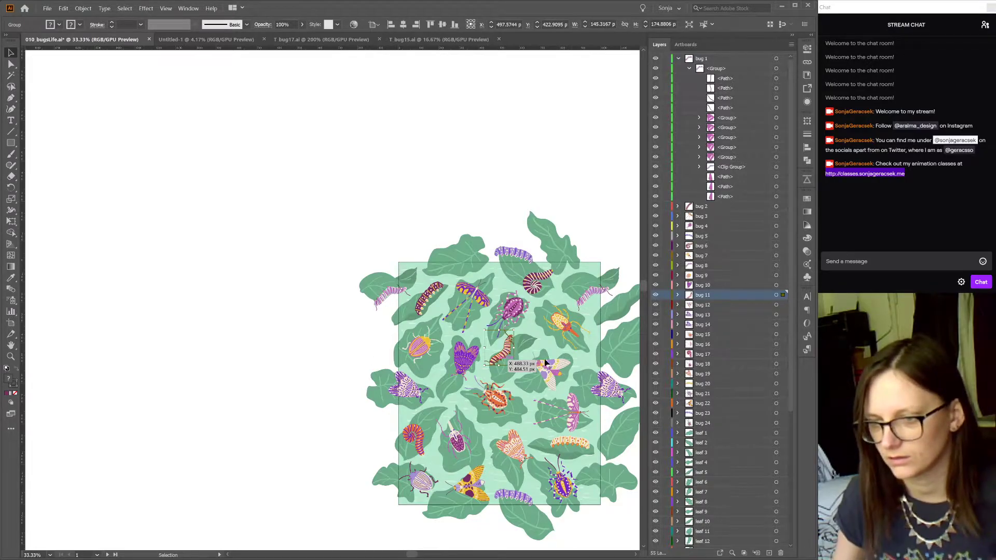
key("a")
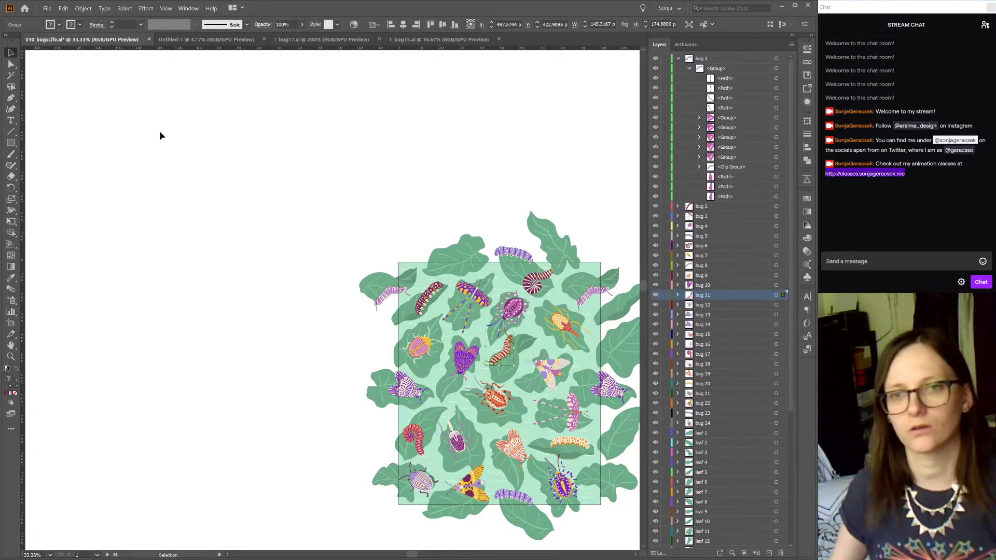
- Paste the orange caterpillar into T_bug17.ai and place it off the artboard, beside the layered caterpillar, as a colour reference
left_click(311, 40)
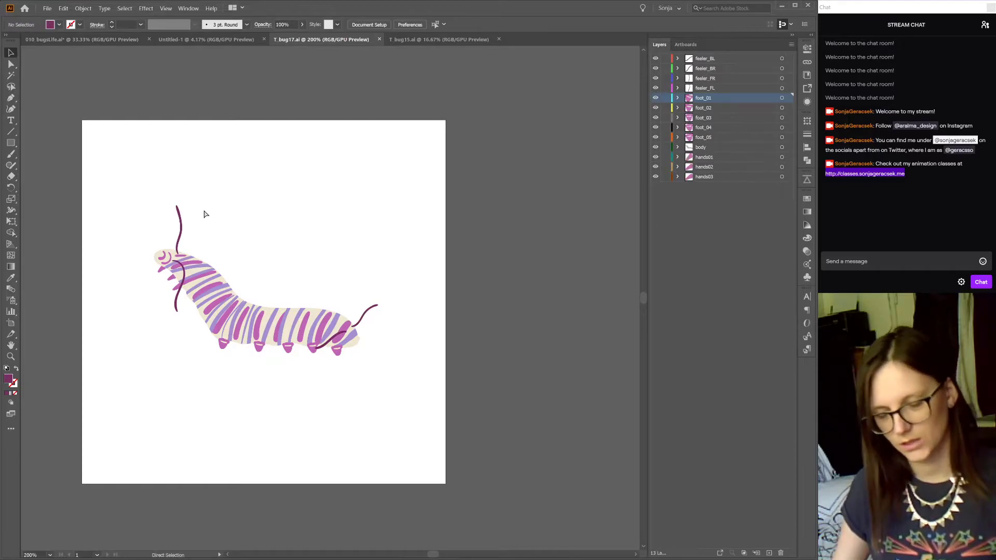
key("ctrl+v")
left_click_drag(371, 296, 138, 157)
left_click_drag(247, 221, 388, 233)
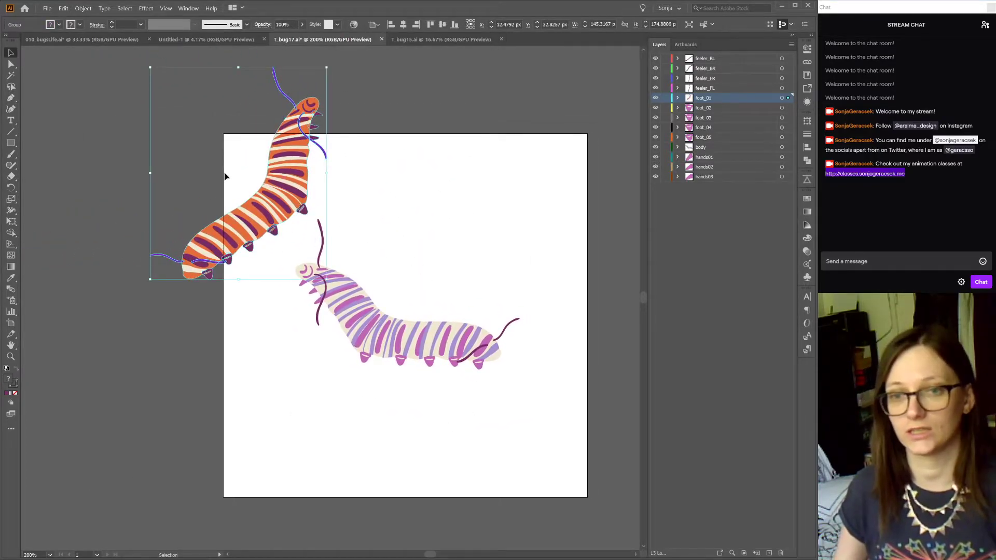
left_click(413, 352)
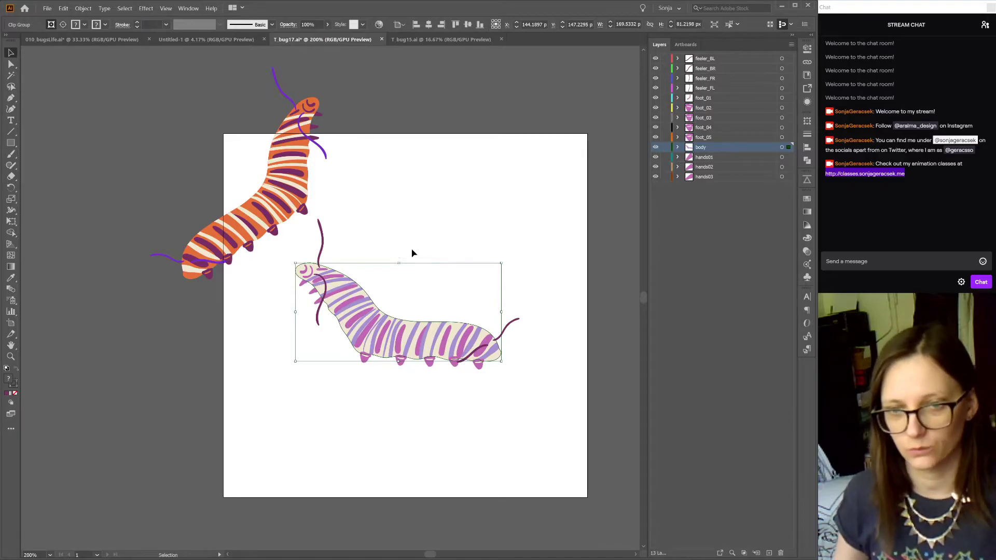
left_click(251, 212)
left_click_drag(274, 205, 180, 233)
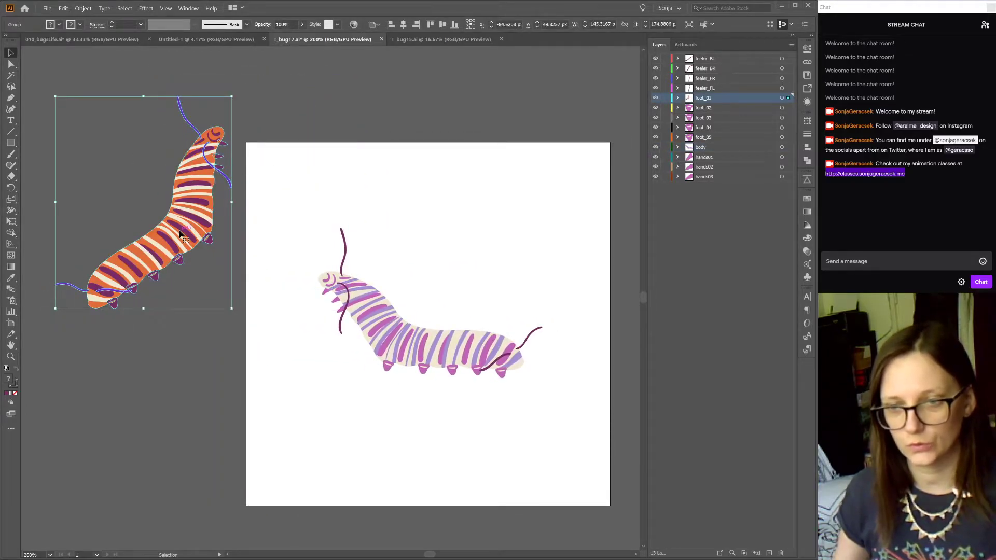
key("ctrl+alt")
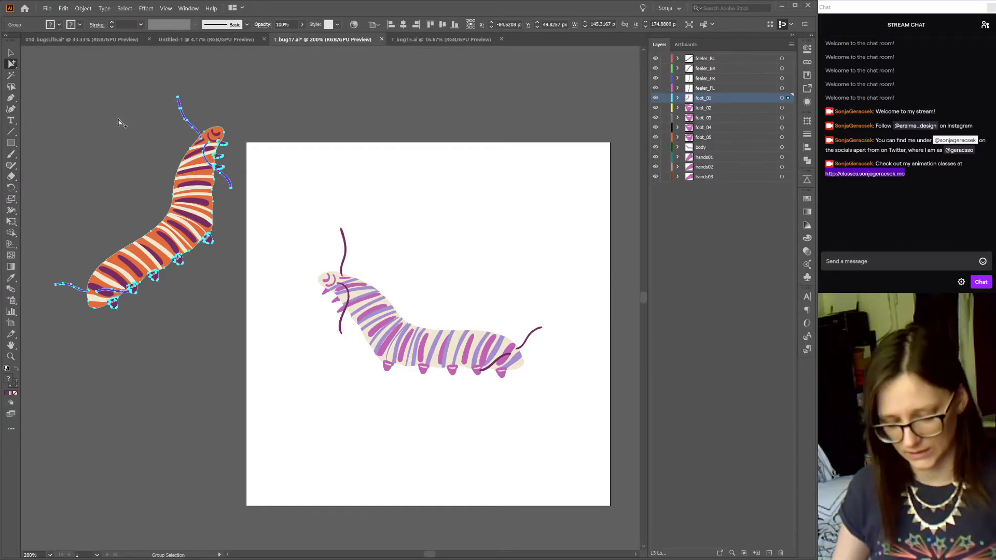
key("ctrl")
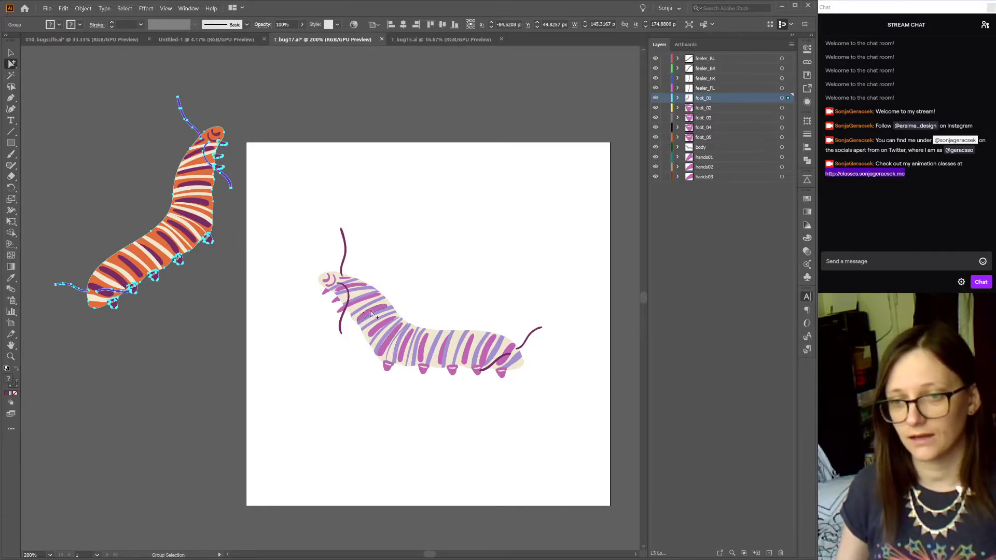
left_click(781, 98)
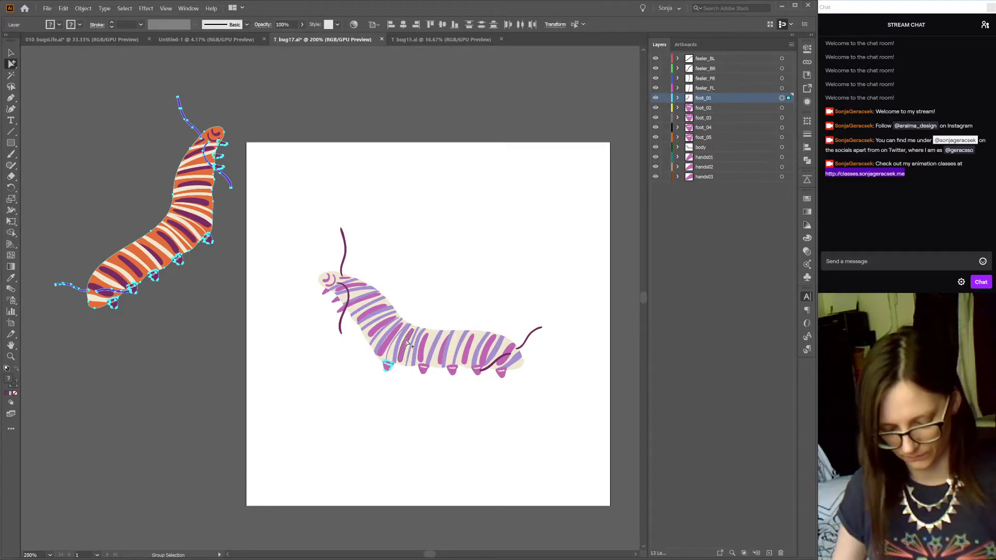
key("v")
left_click(433, 354)
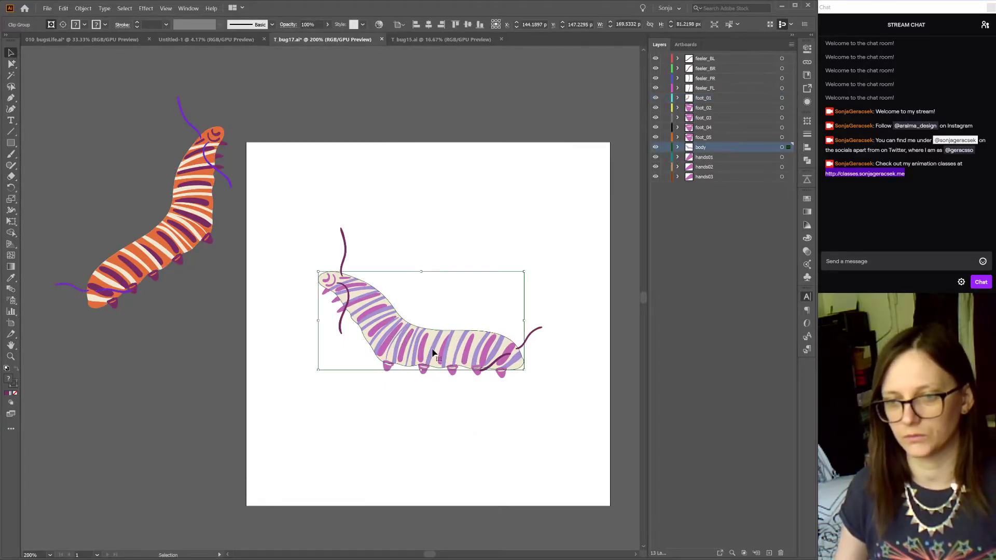
double_click(383, 328)
left_click(383, 330)
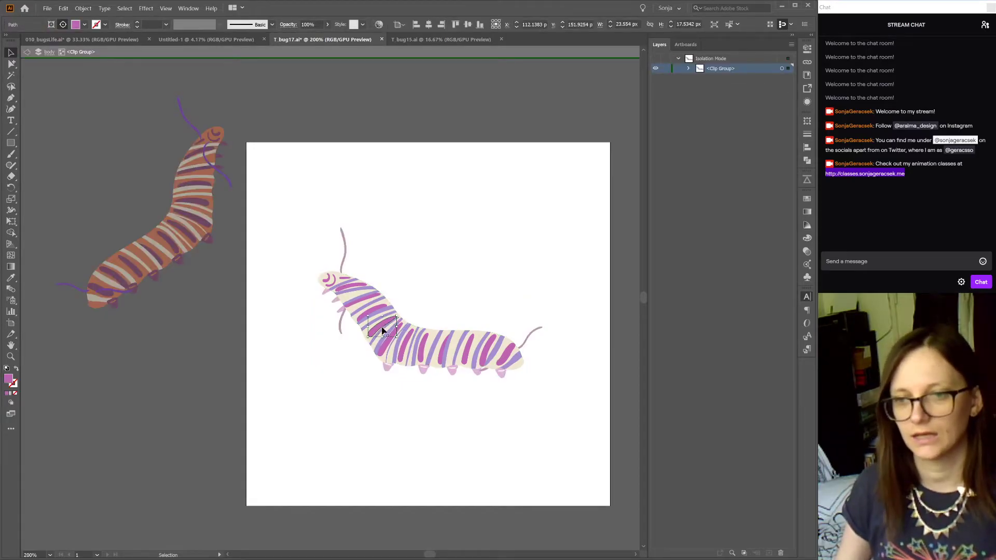
left_click(351, 345)
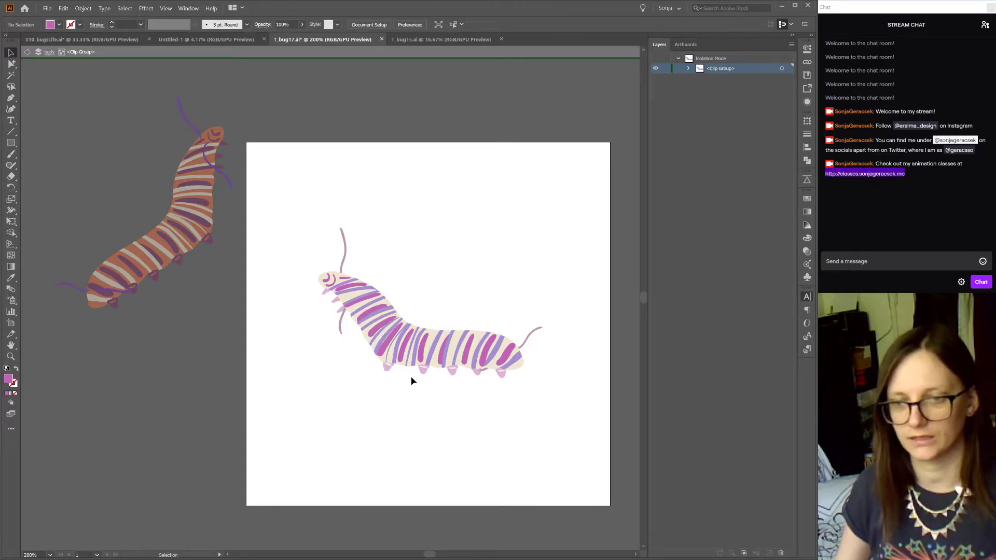
double_click(455, 432)
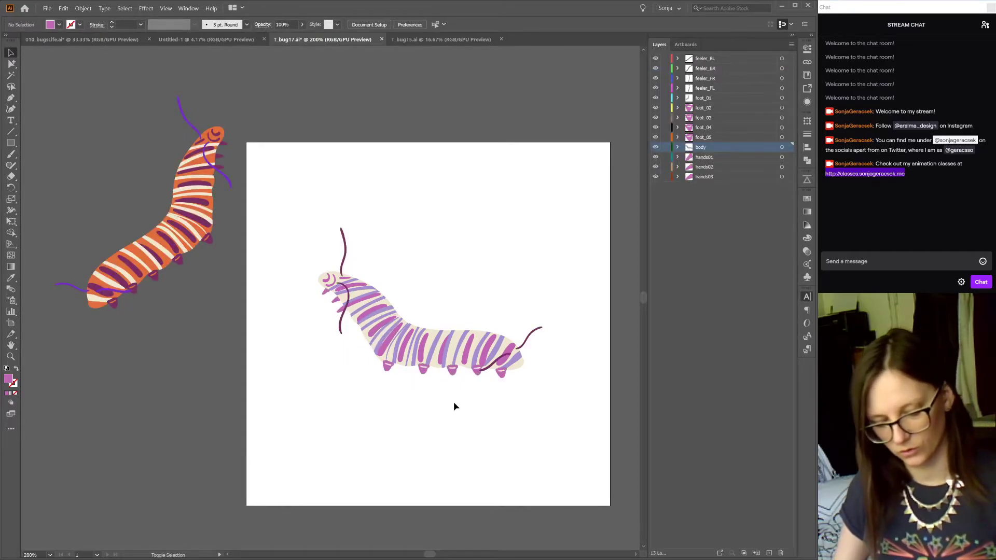
- Select all parts sharing the magenta stripe's fill and recolour them with the dark purple sampled from the orange caterpillar's stripes
key("a")
left_click(381, 326)
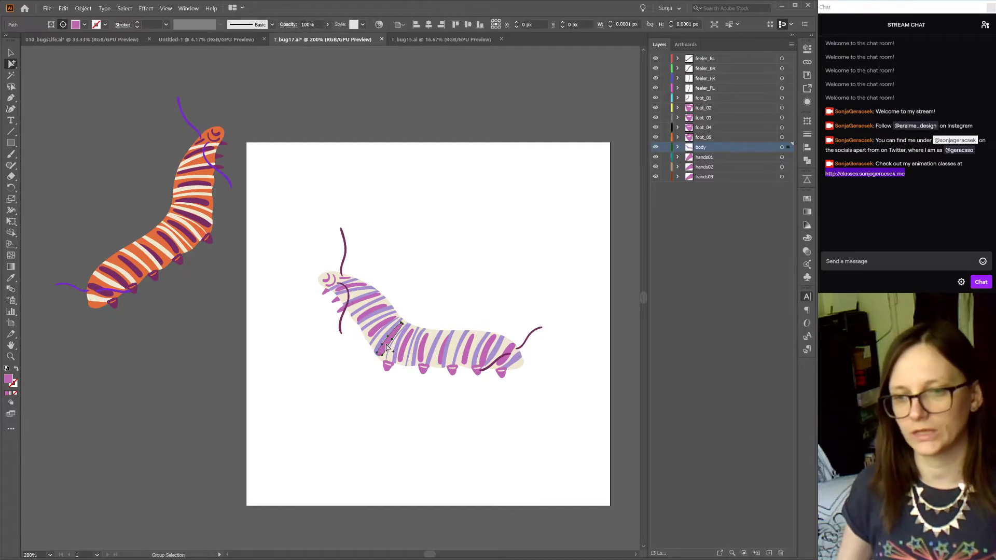
left_click(376, 310)
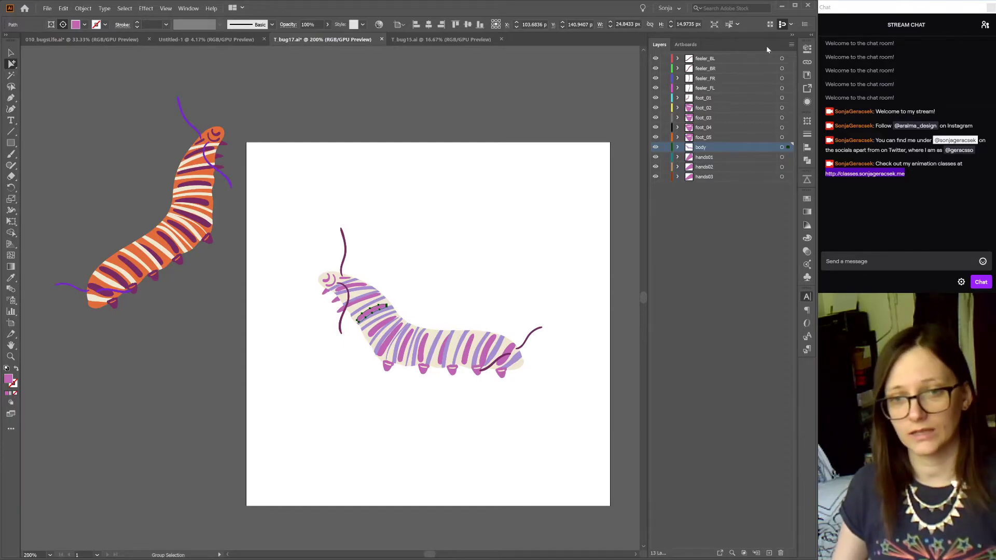
key("ctrl+a")
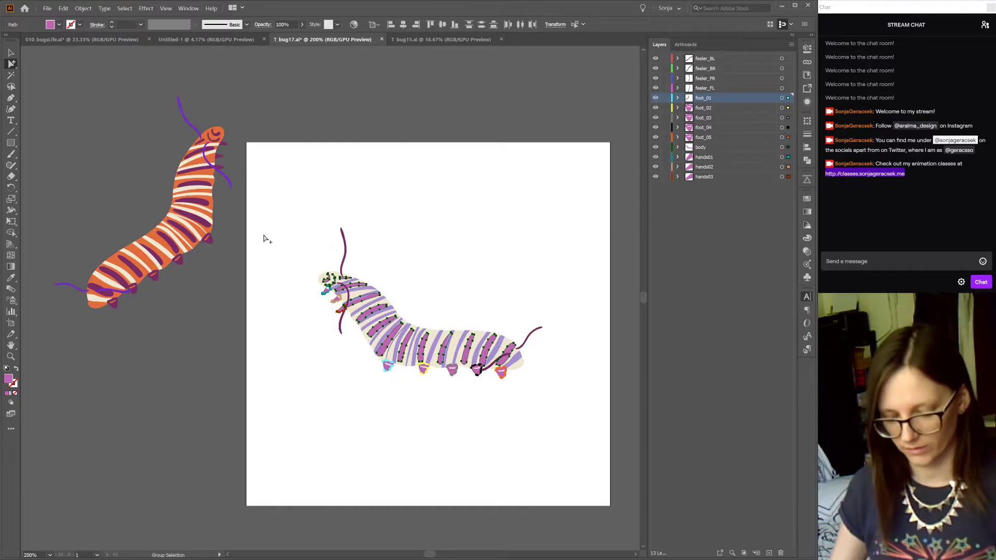
key("i")
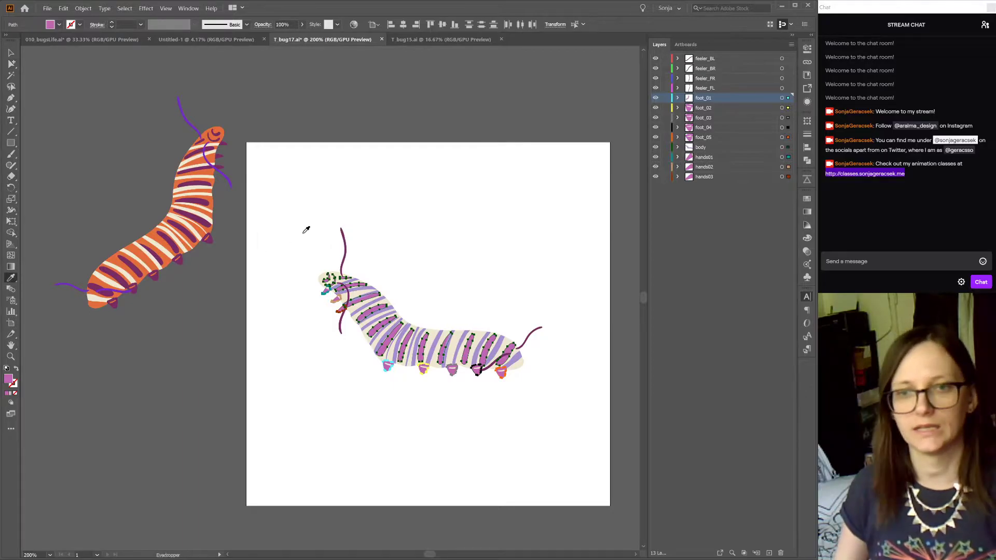
left_click(202, 201)
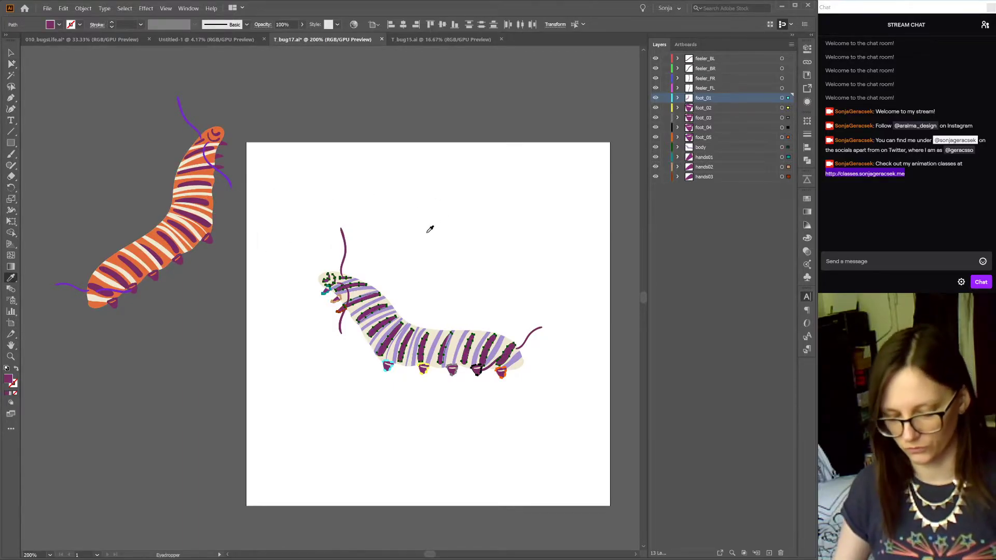
key("v")
left_click(489, 241)
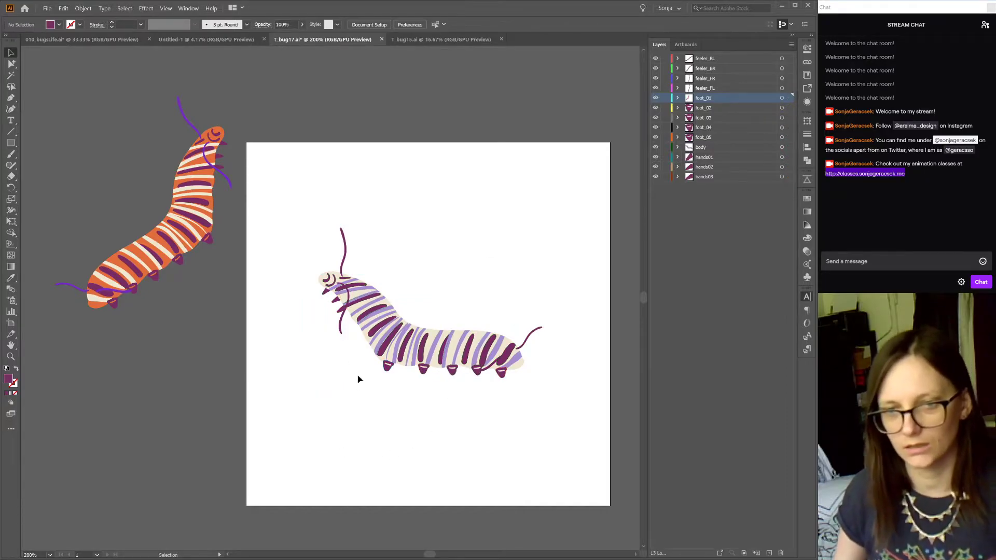
- Select the layered caterpillar's body outline and lock the pasted orange caterpillar's group inside the foot_01 layer
key("a")
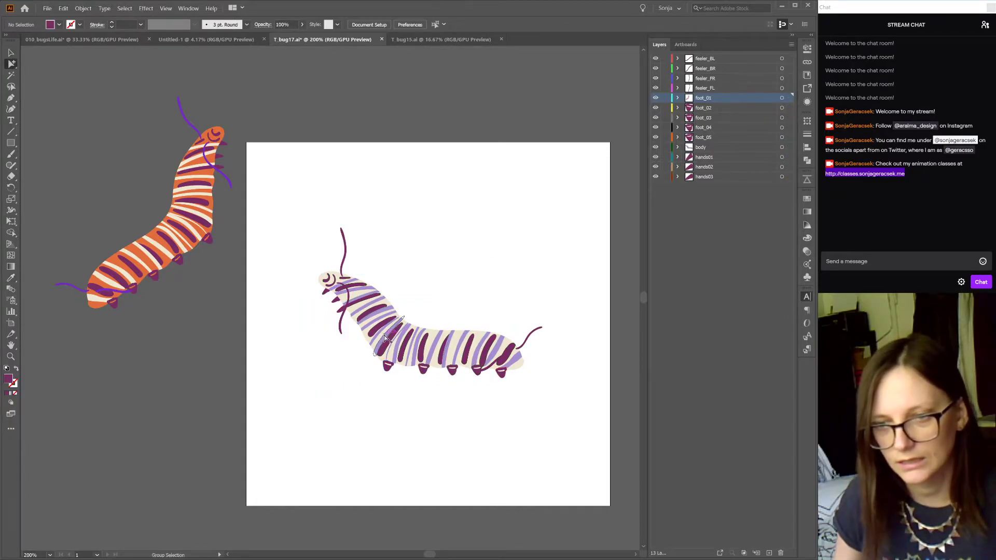
left_click(157, 266)
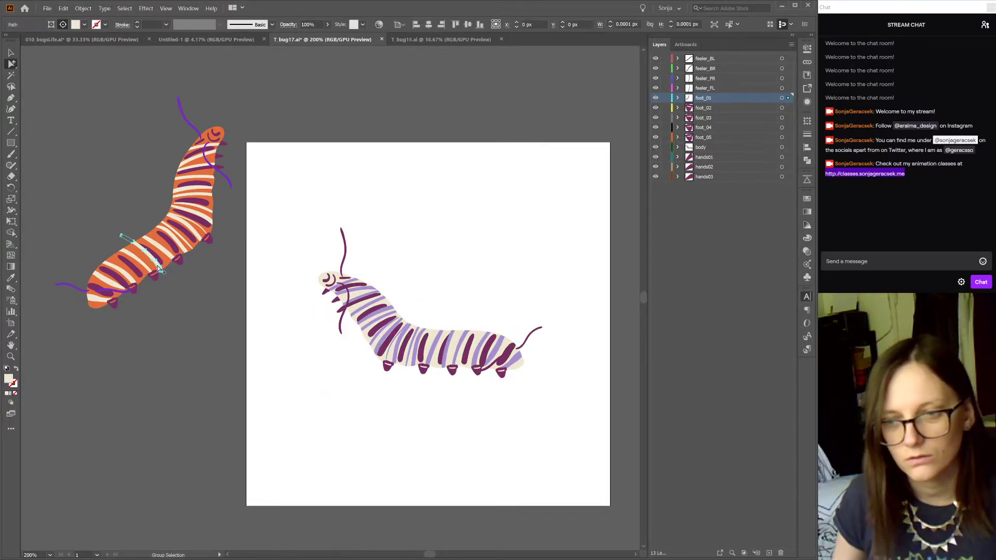
left_click(383, 319)
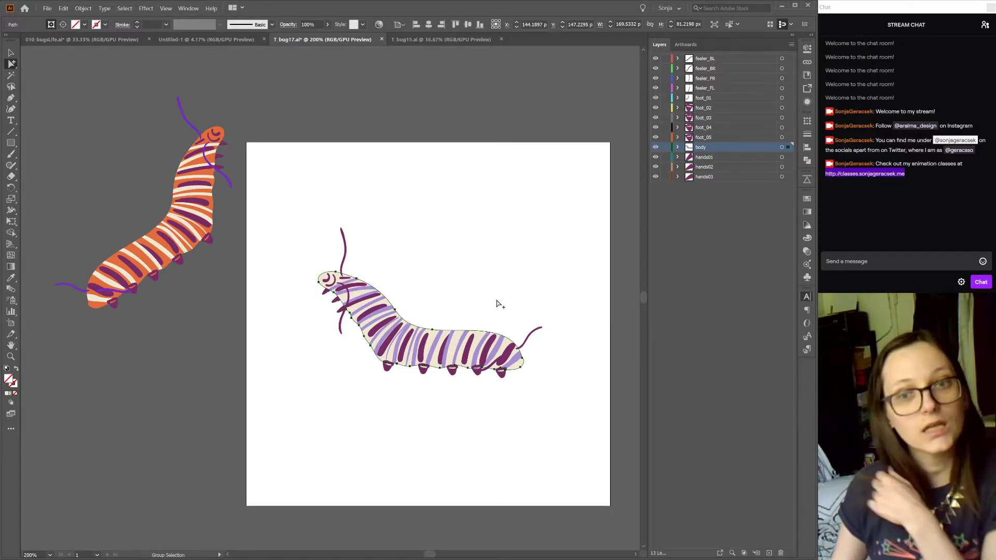
left_click(726, 26)
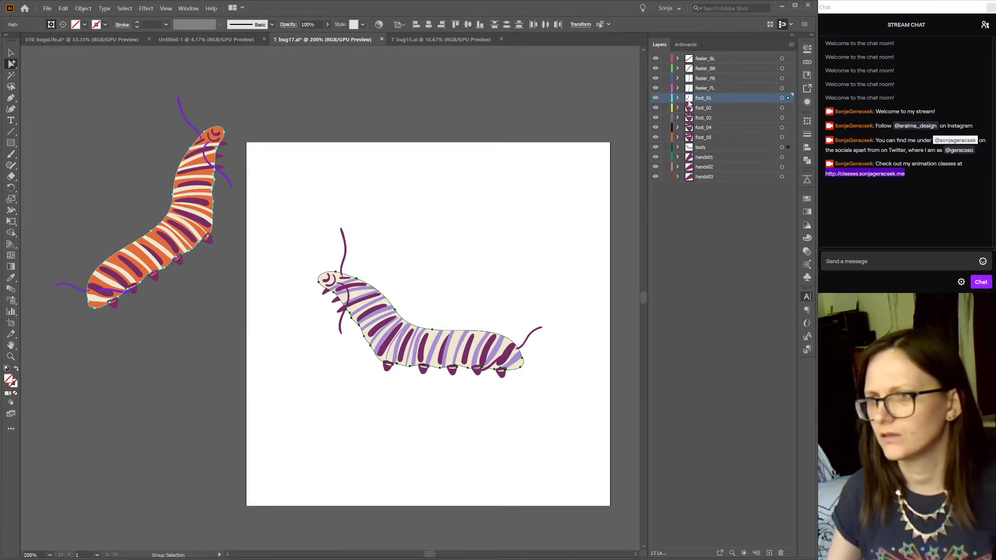
left_click(678, 98)
left_click(667, 107)
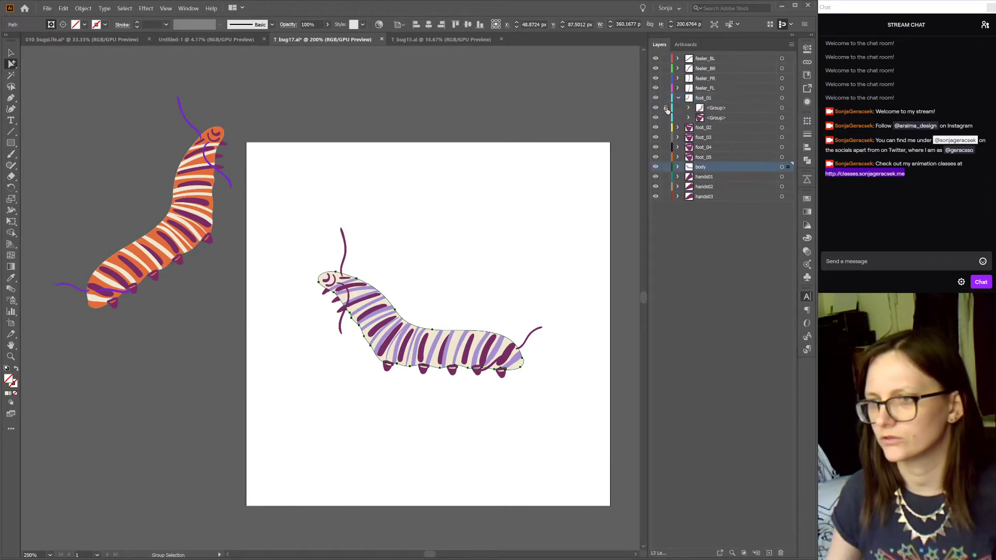
left_click(477, 274)
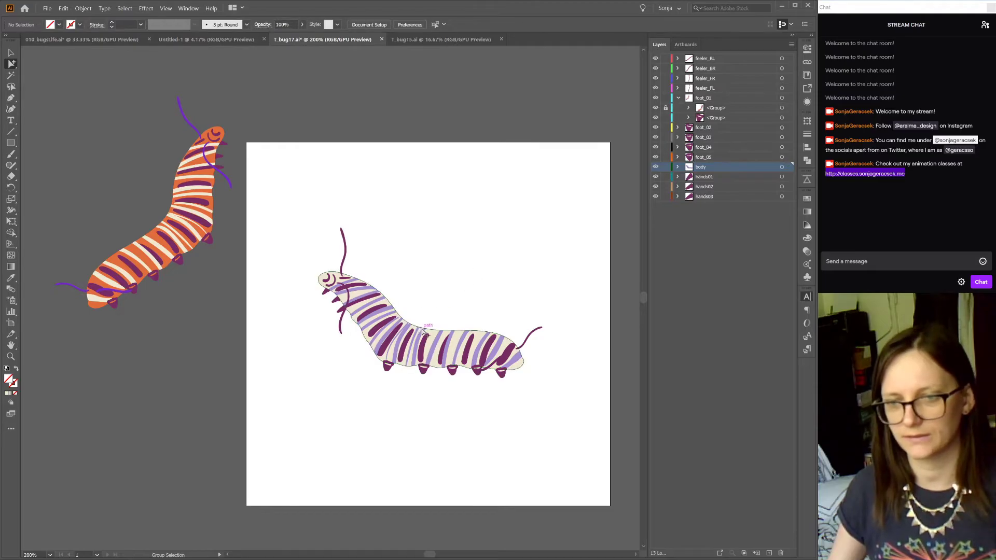
left_click(429, 332)
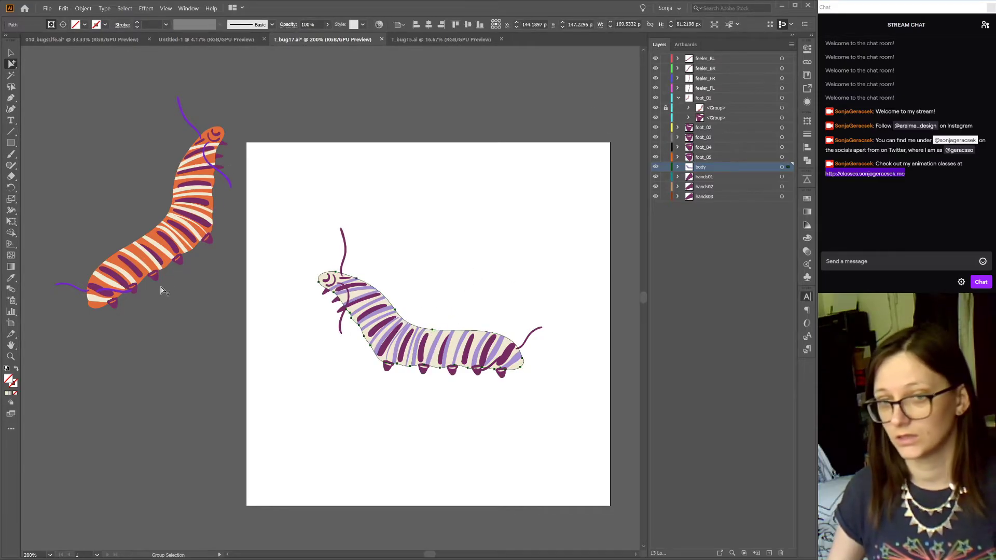
key("i")
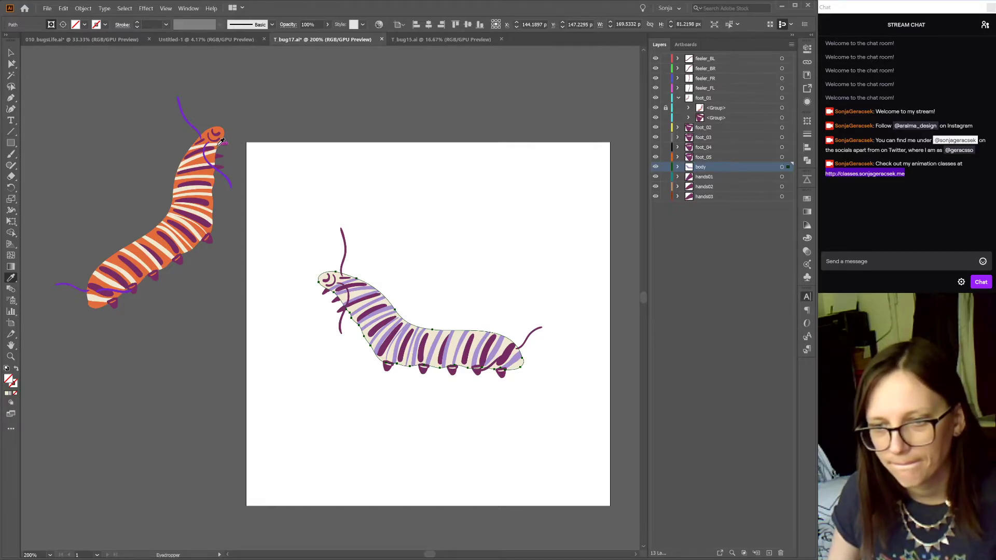
- Select all parts sharing the cream fill of the first foot's highlight and recolour them with the orange sampled from the reference caterpillar
scroll(392, 371, "up", 2)
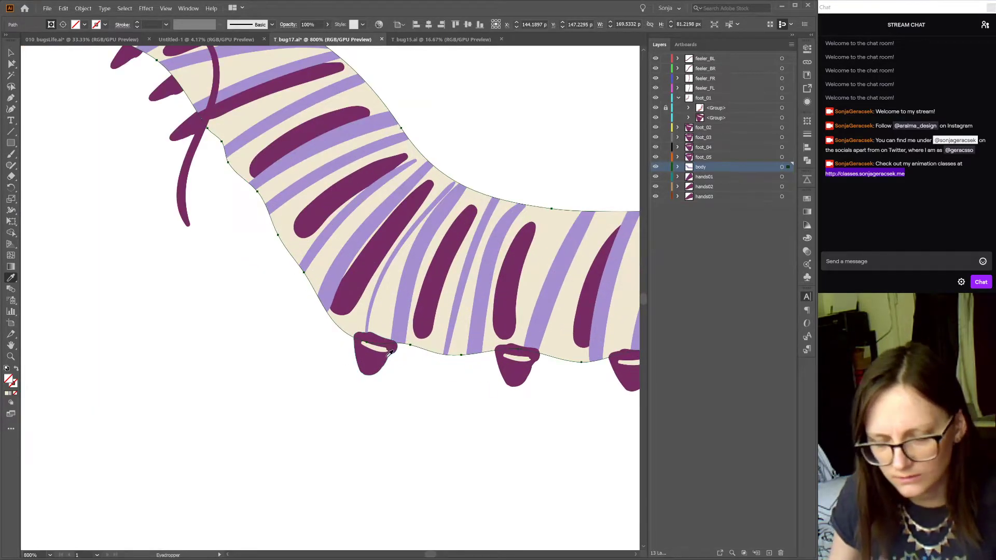
key("a")
left_click(379, 351, "alt")
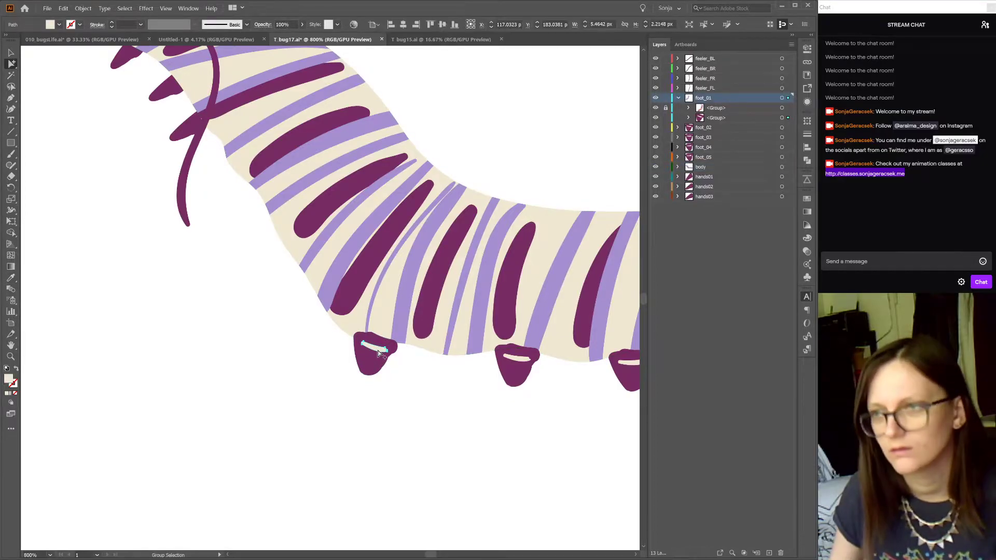
scroll(483, 352, "down", 2)
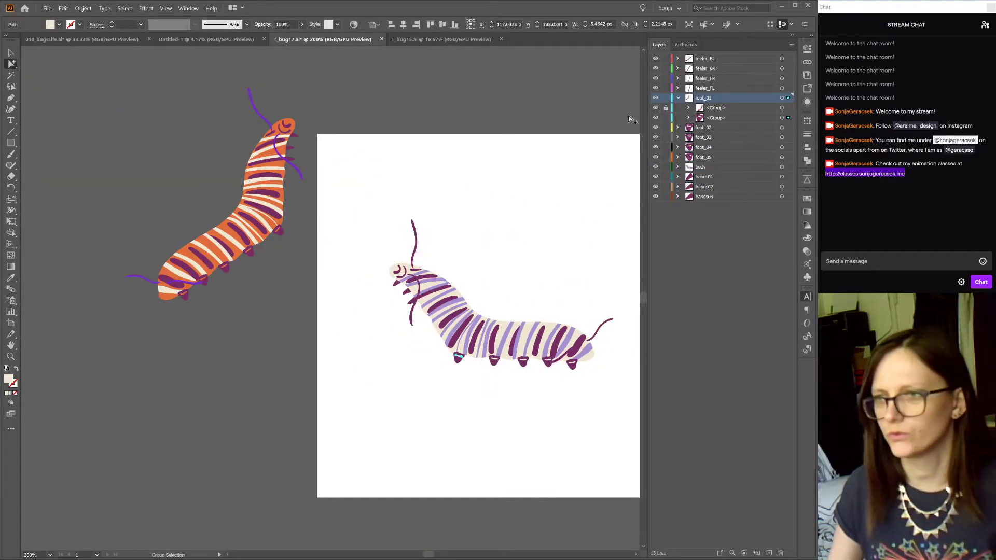
left_click(704, 24)
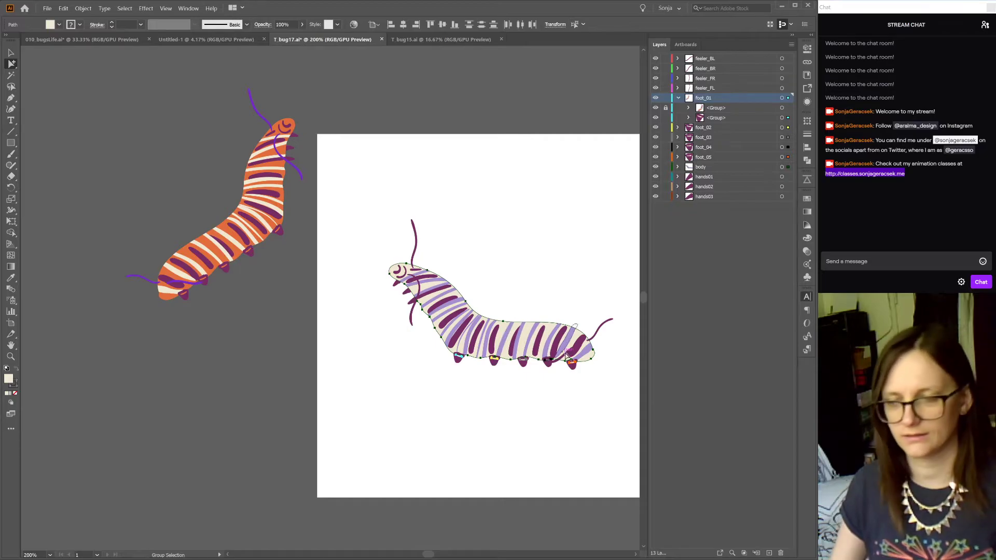
left_click_drag(566, 343, 536, 375)
key("i")
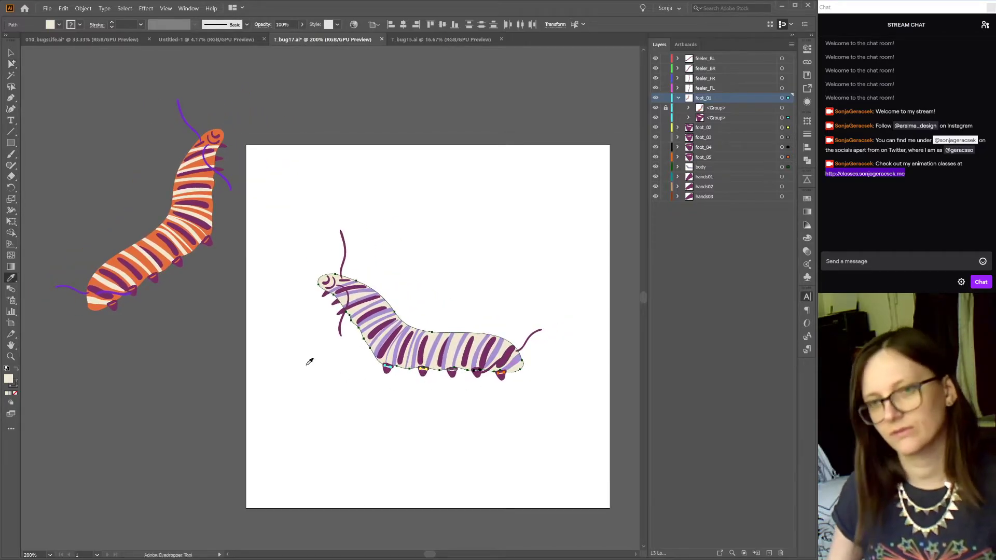
left_click(209, 132)
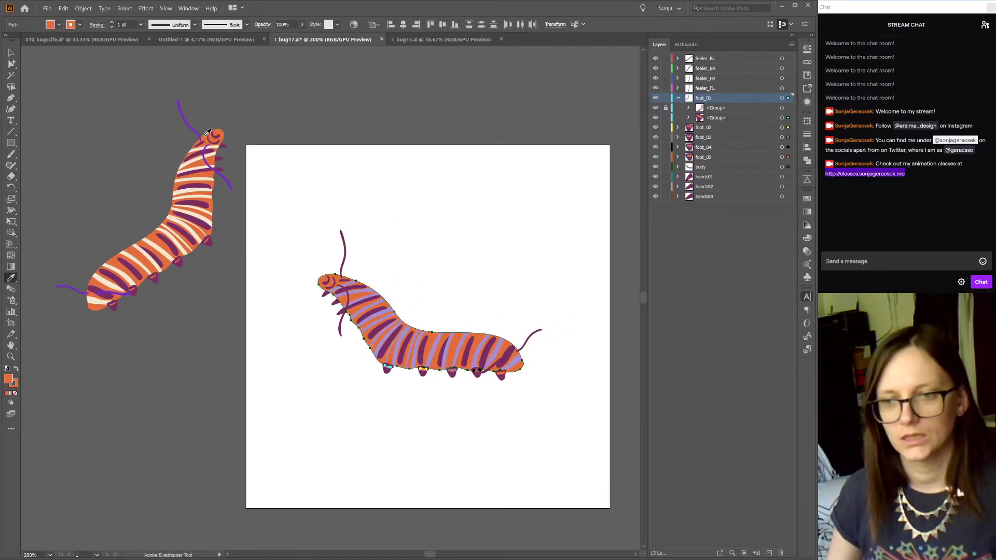
key("a")
left_click(406, 305)
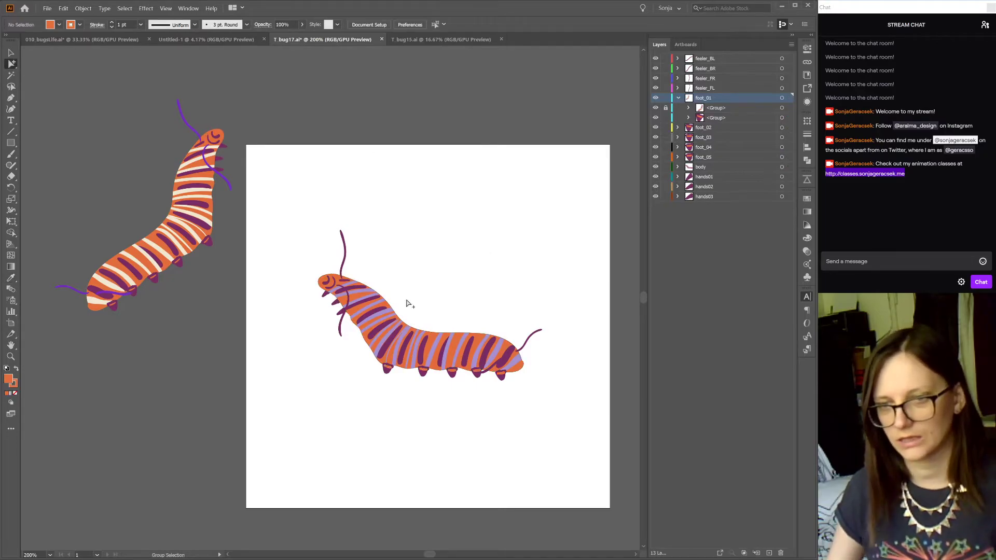
- Select all lavender body stripes by their shared fill and recolour them with the cream sampled from the reference caterpillar's stripes
left_click(381, 307)
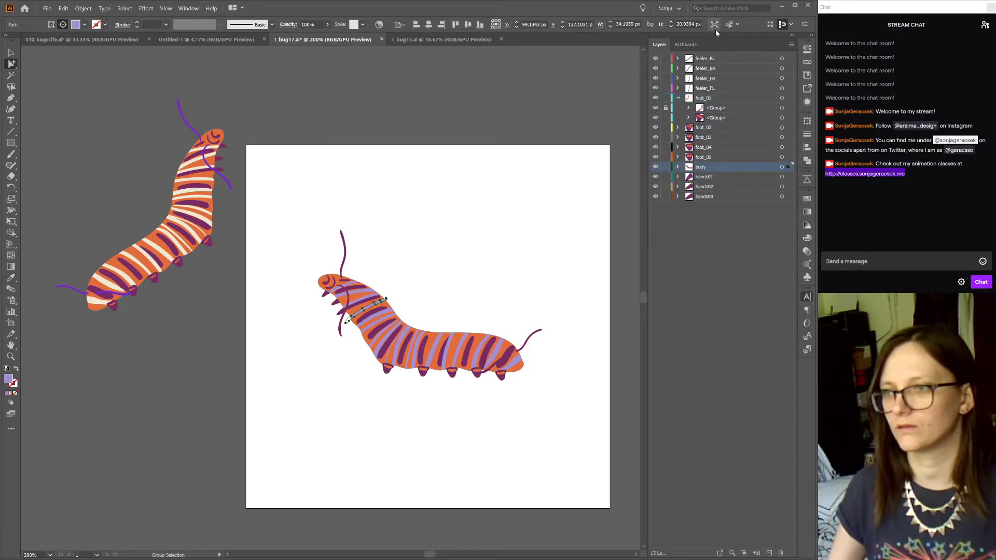
left_click(728, 25)
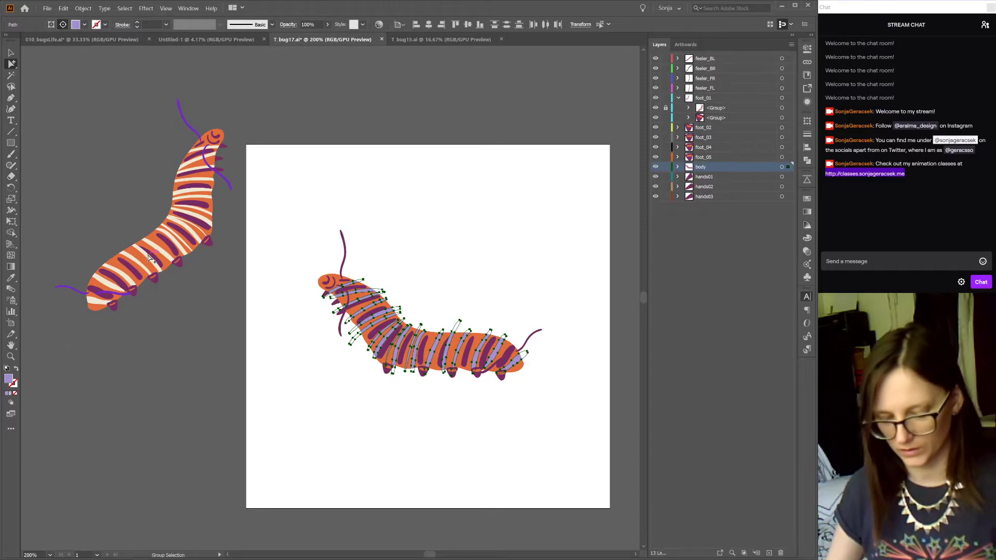
key("i")
left_click(197, 232)
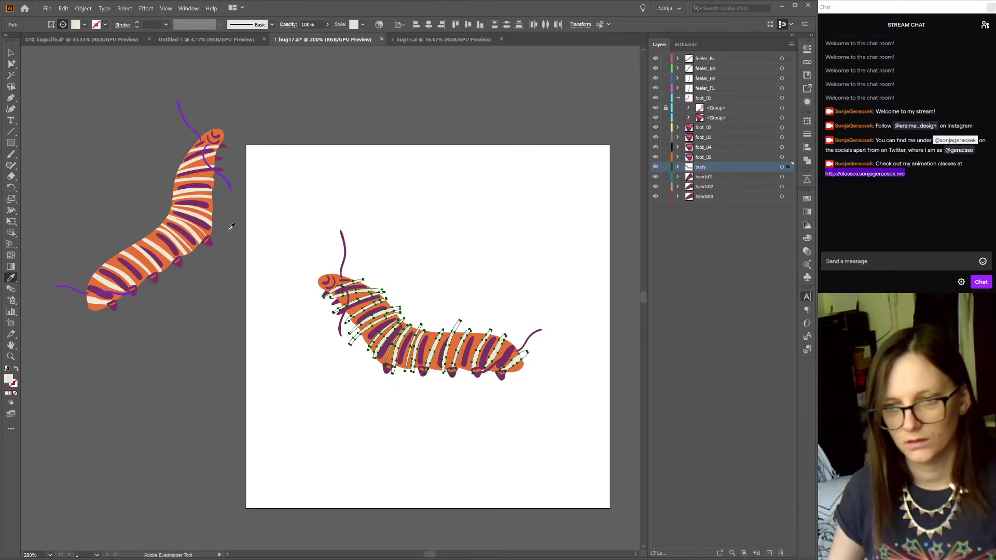
key("v")
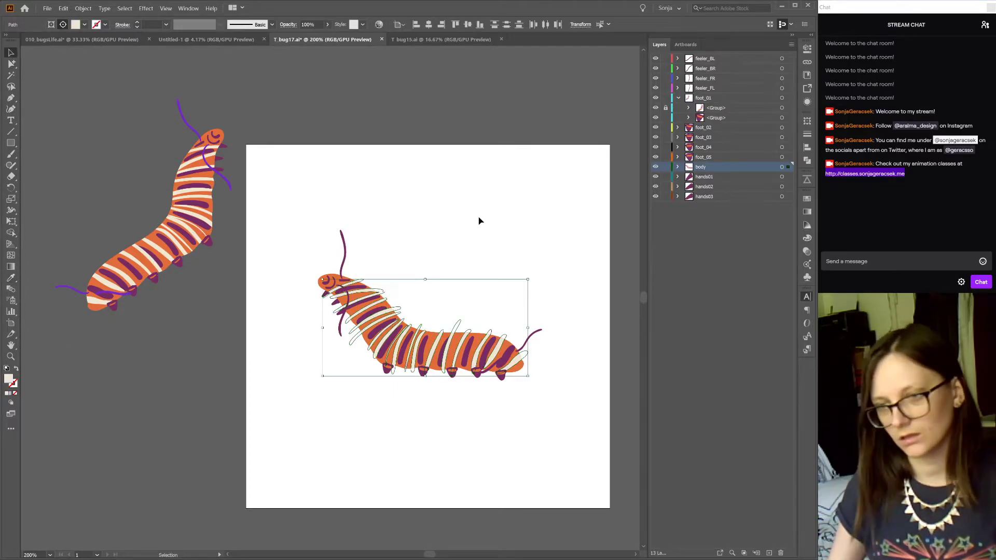
left_click(479, 221)
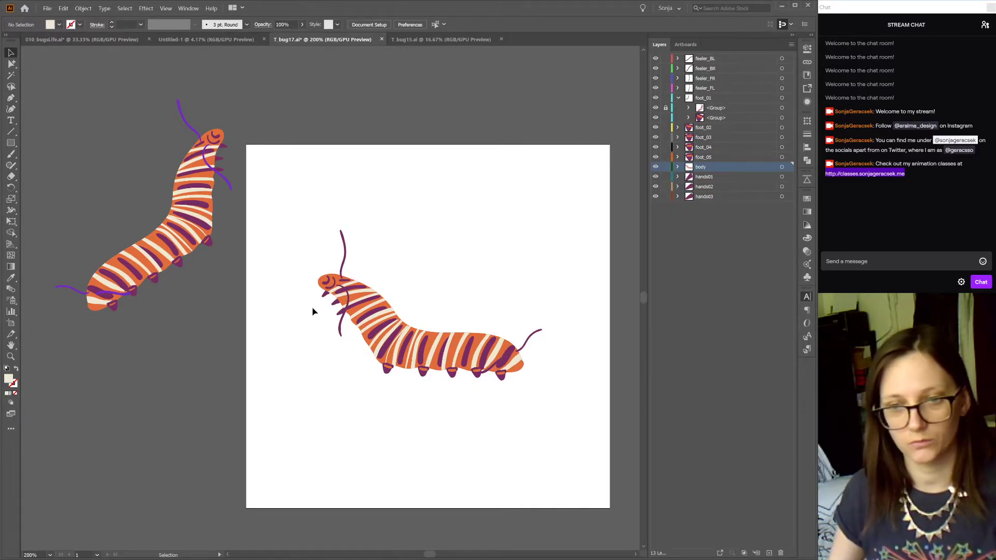
- Select all four feelers of the layered caterpillar and recolour them with the violet sampled from the reference caterpillar's feelers
key("a")
left_click(344, 323)
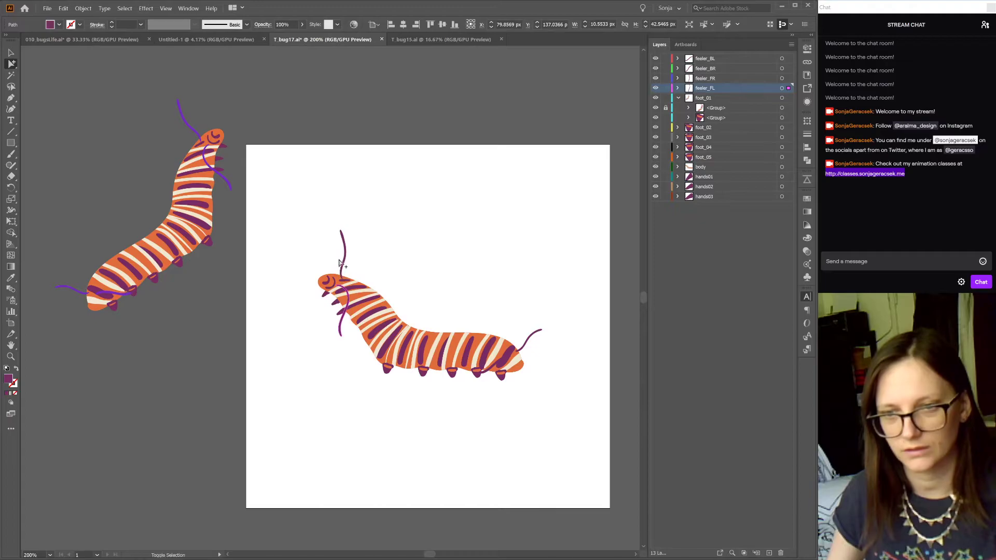
left_click(345, 258, "shift")
left_click(531, 337, "shift")
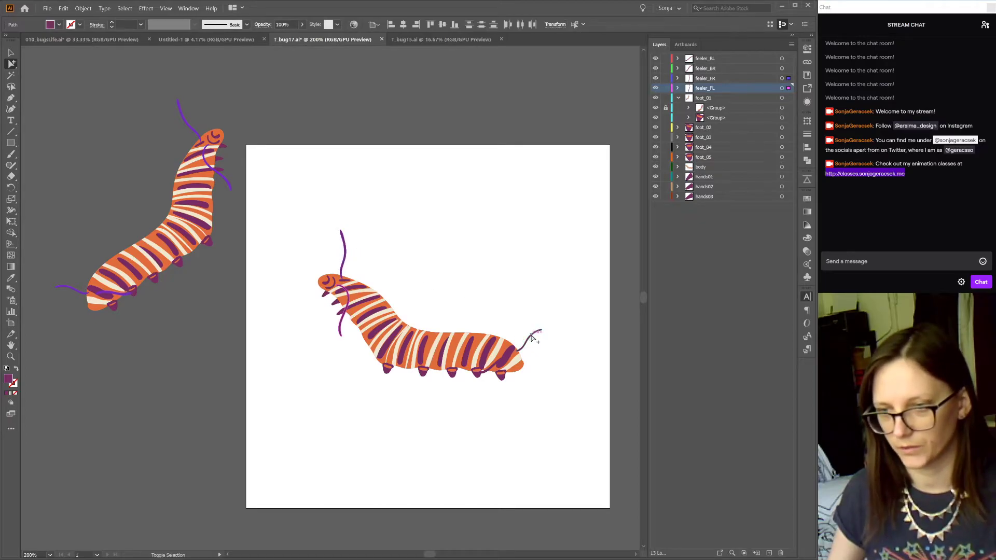
left_click(488, 366, "shift")
key("i")
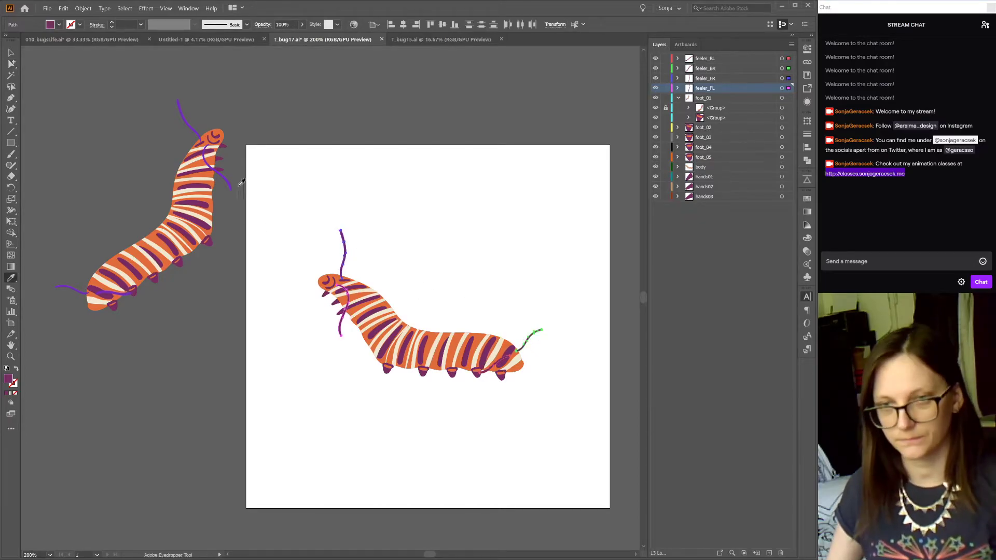
key("v")
left_click(516, 264)
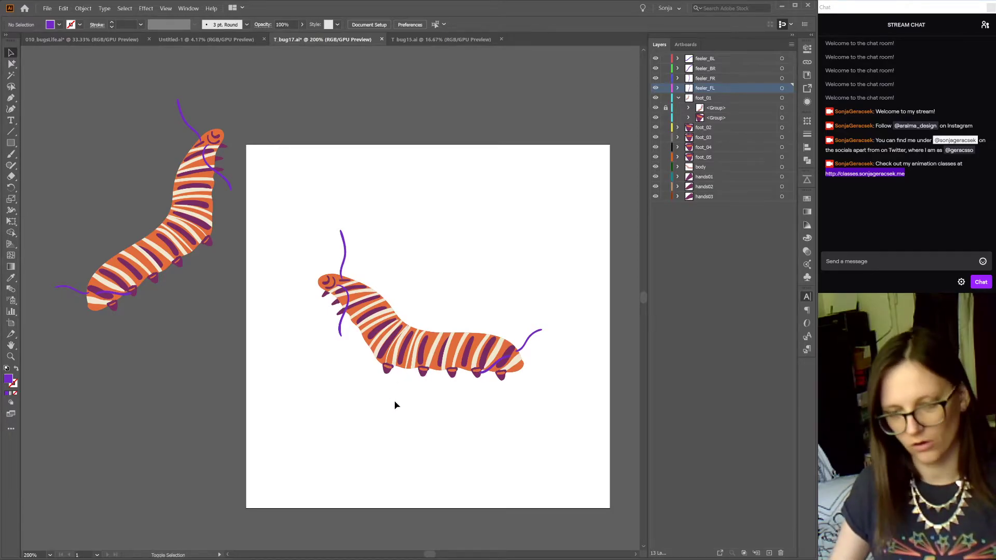
- Select the highlights on all five feet and match them to a reference foot's highlight, with orange fill and no stroke
key("a")
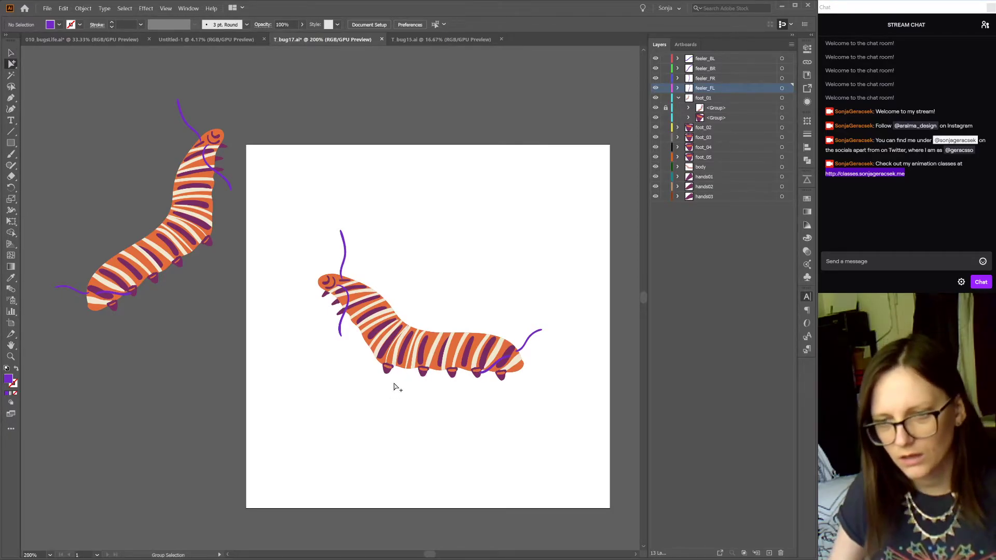
left_click(389, 369, "alt")
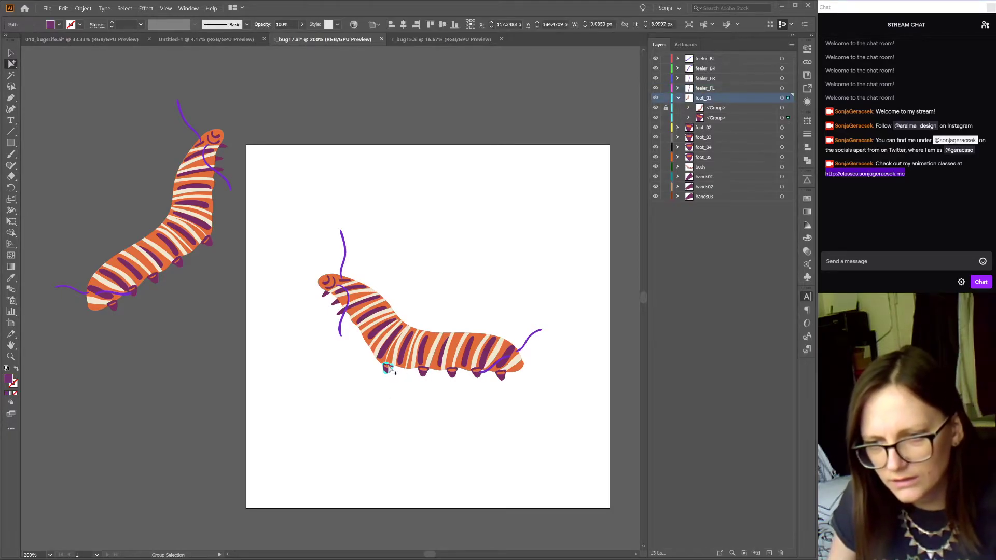
left_click(424, 370, "shift")
left_click(453, 374, "shift")
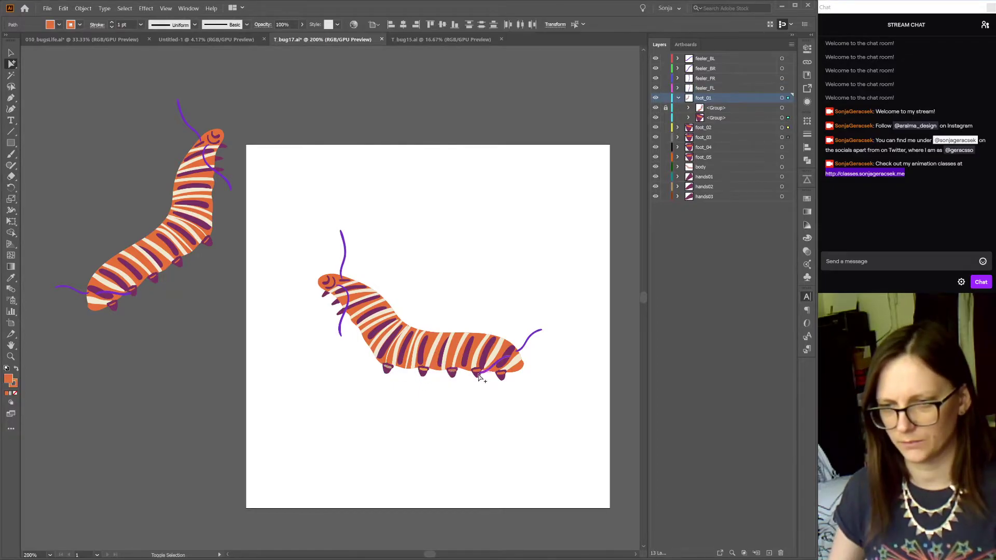
left_click(478, 371, "shift")
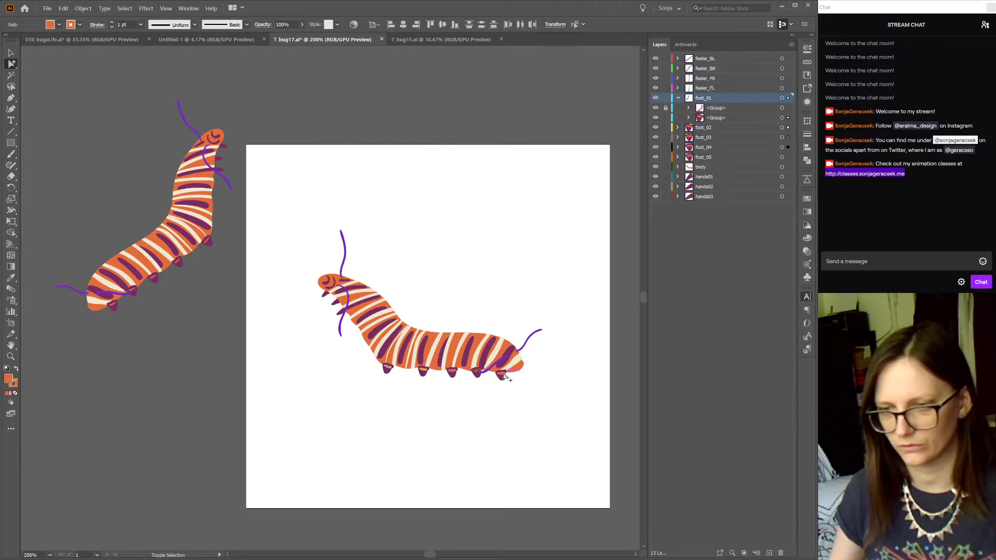
key("i")
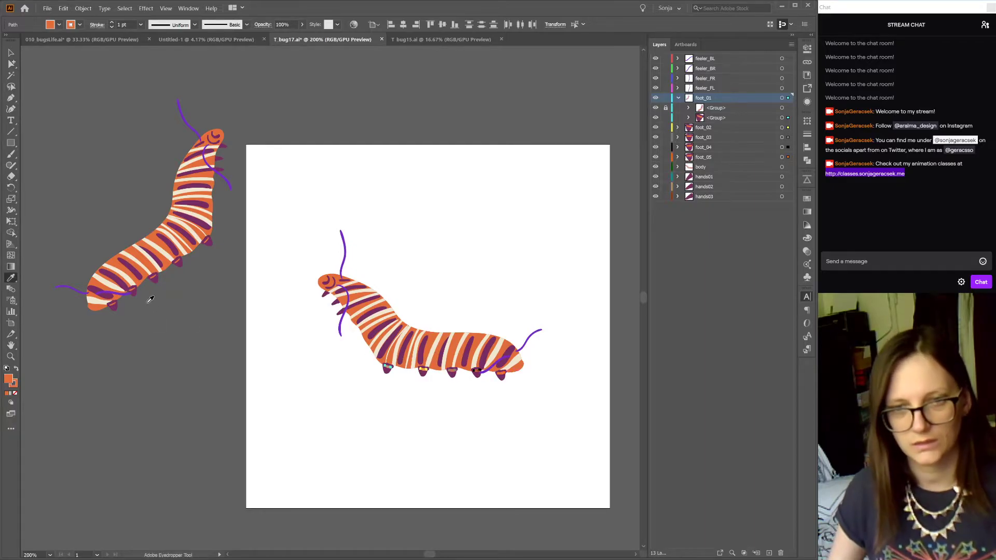
left_click(158, 273)
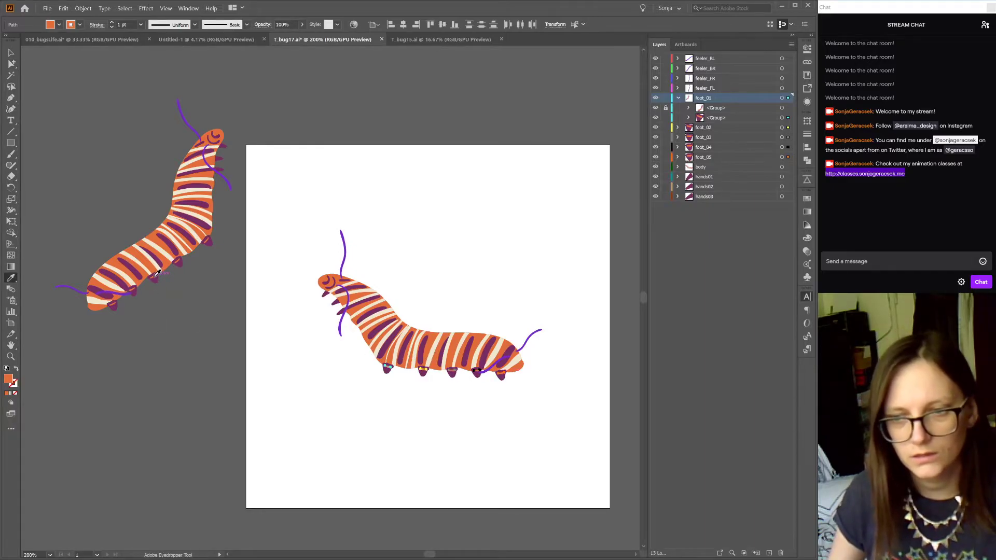
key("v")
left_click(466, 429)
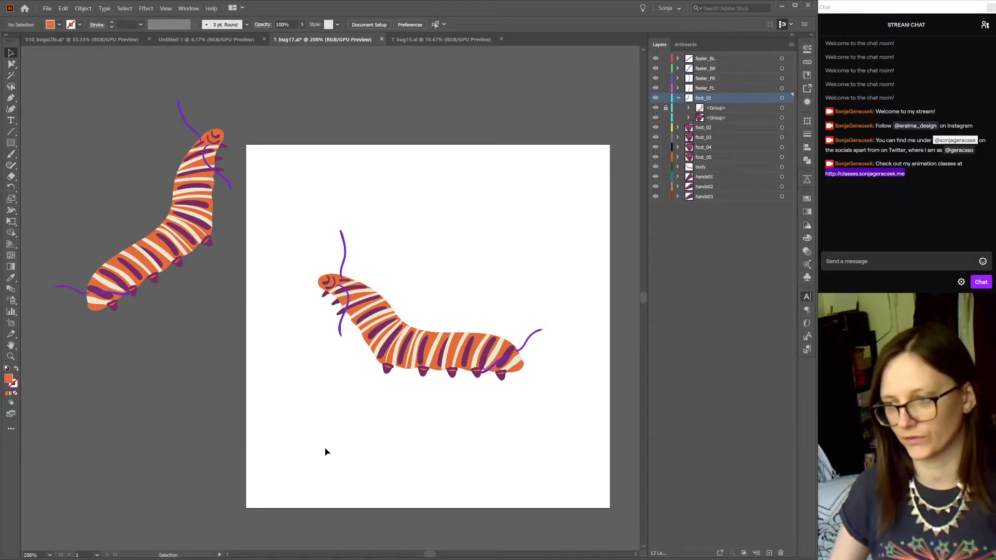
- Select the highlight on the first foot and save the recoloured T_bug17.ai
key("a")
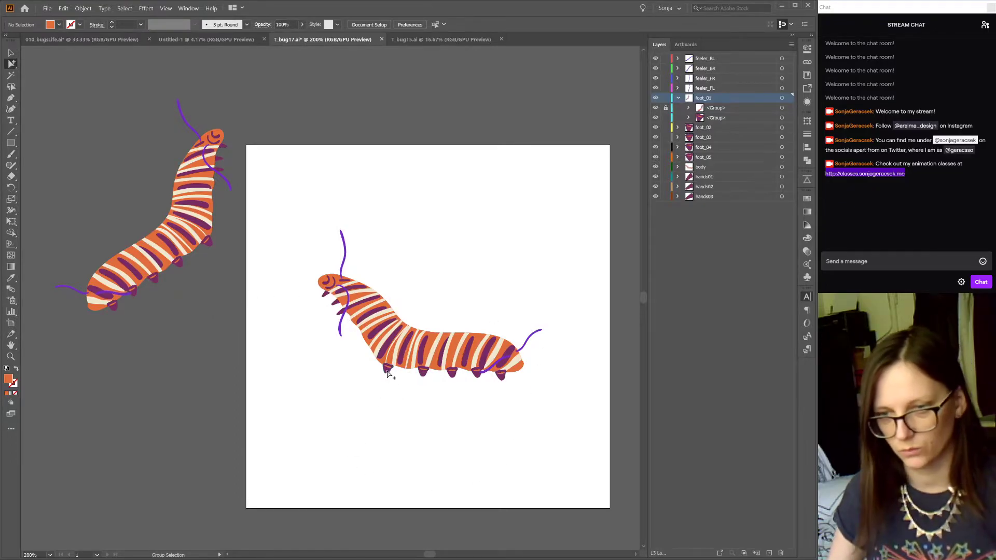
left_click(389, 370, "alt")
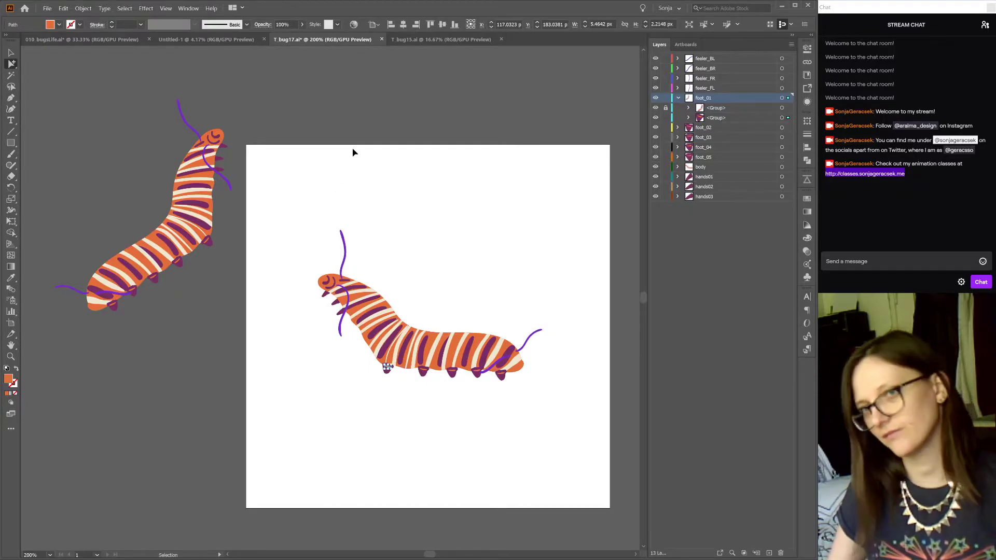
key("ctrl+s")
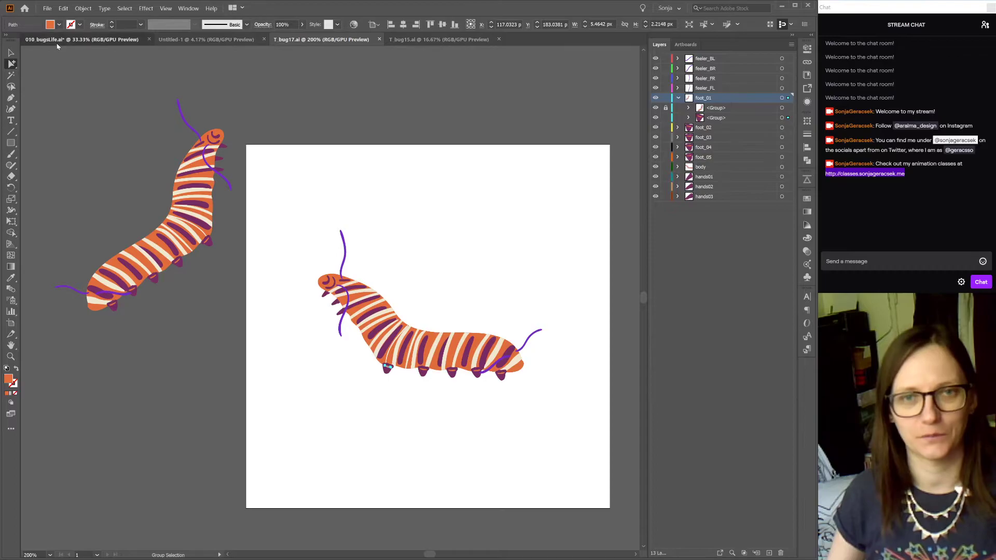
- Switch to the 010_bugsLife.ai document, collapse the bug 1 layer, and look over the pattern's bugs and layer list
left_click(82, 39)
scroll(544, 347, "up", 2)
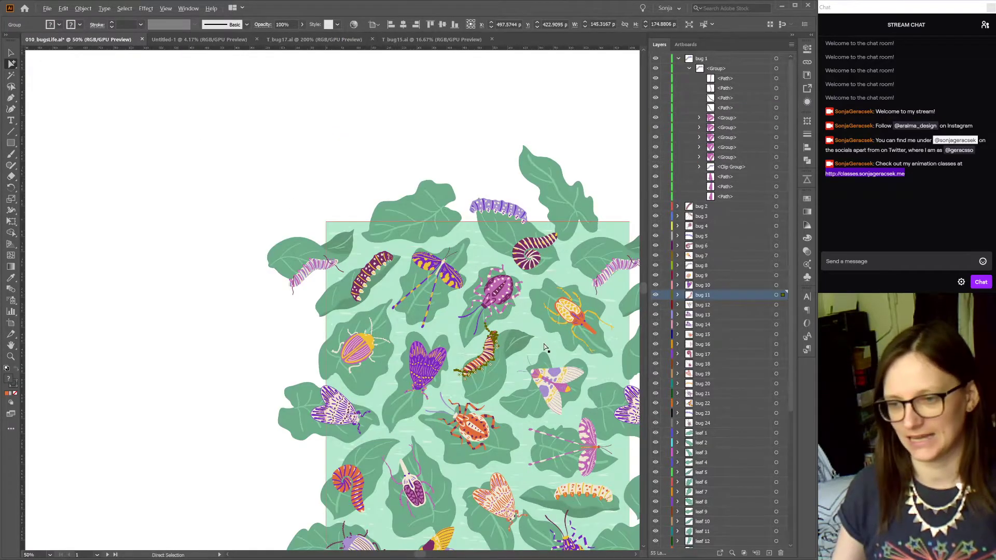
left_click_drag(545, 347, 505, 212)
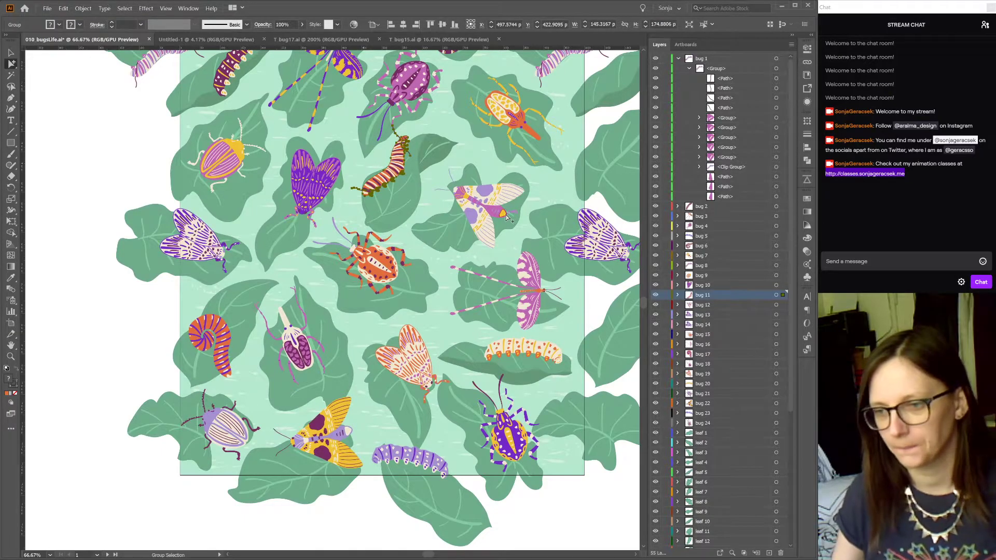
scroll(541, 312, "down", 1)
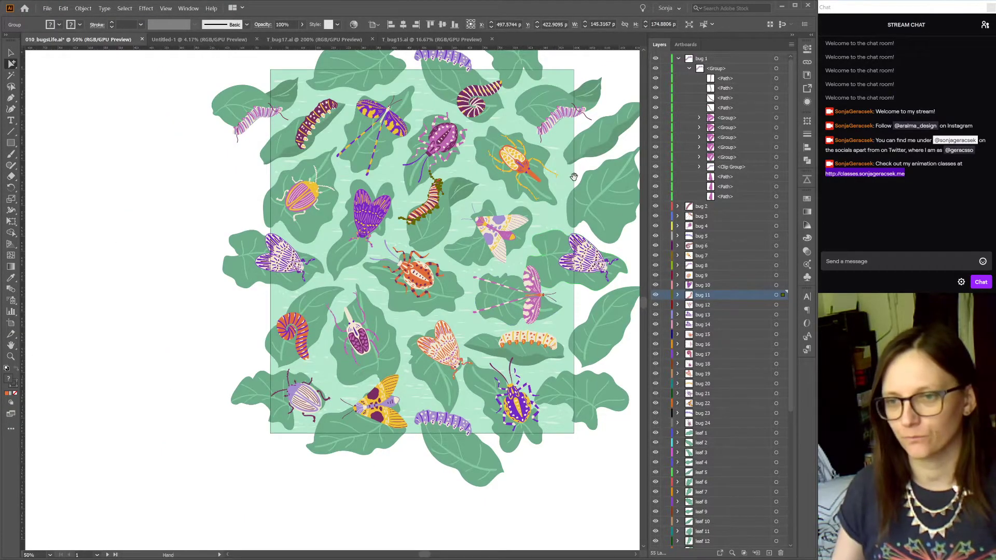
left_click_drag(574, 175, 499, 220)
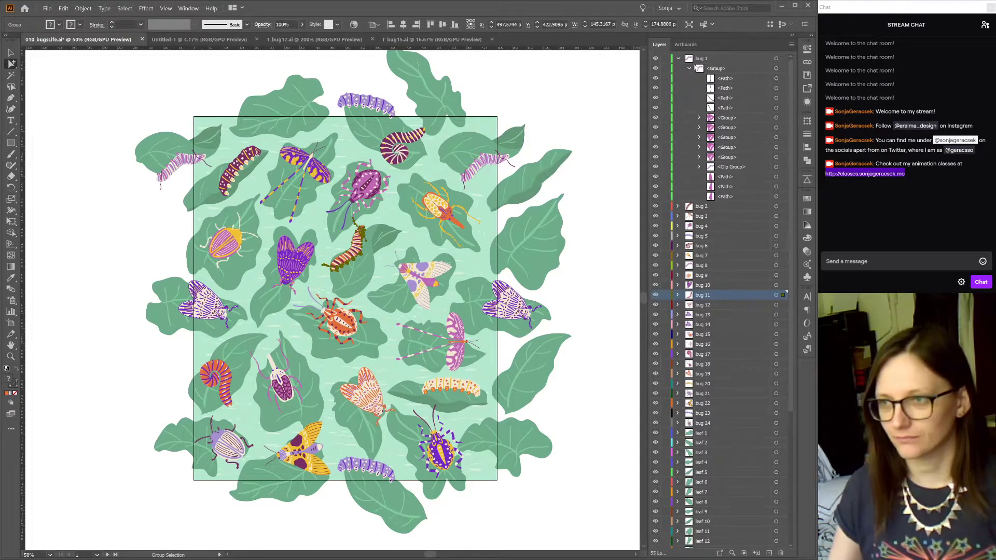
left_click(679, 59)
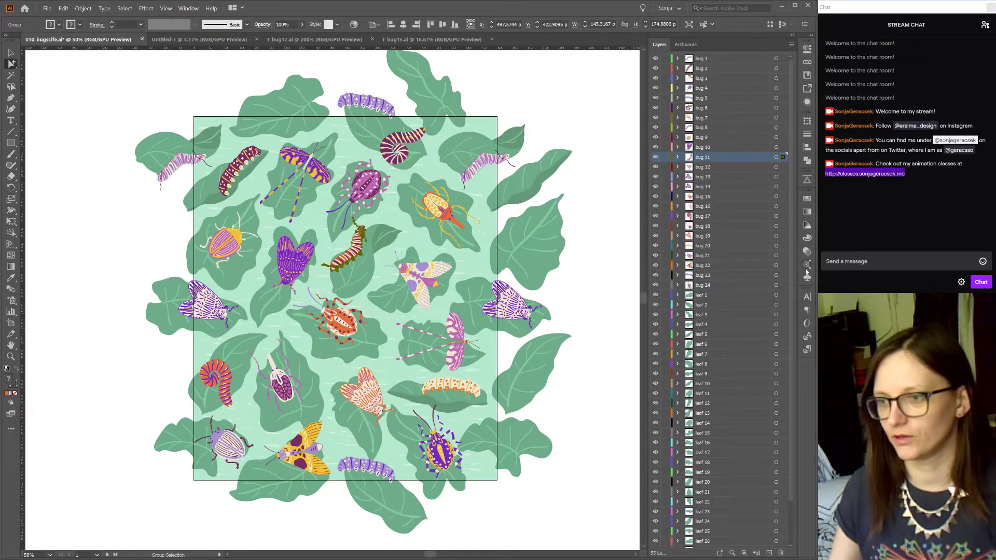
scroll(771, 341, "down", 3)
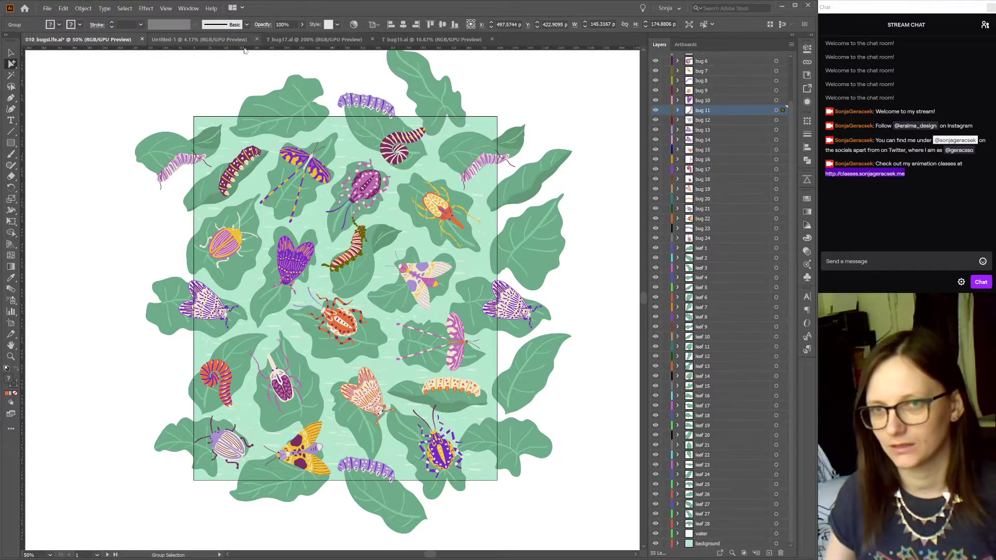
- Return to the T_bug17.ai document, deselect the artwork, and open a File Explorer window
left_click(314, 39)
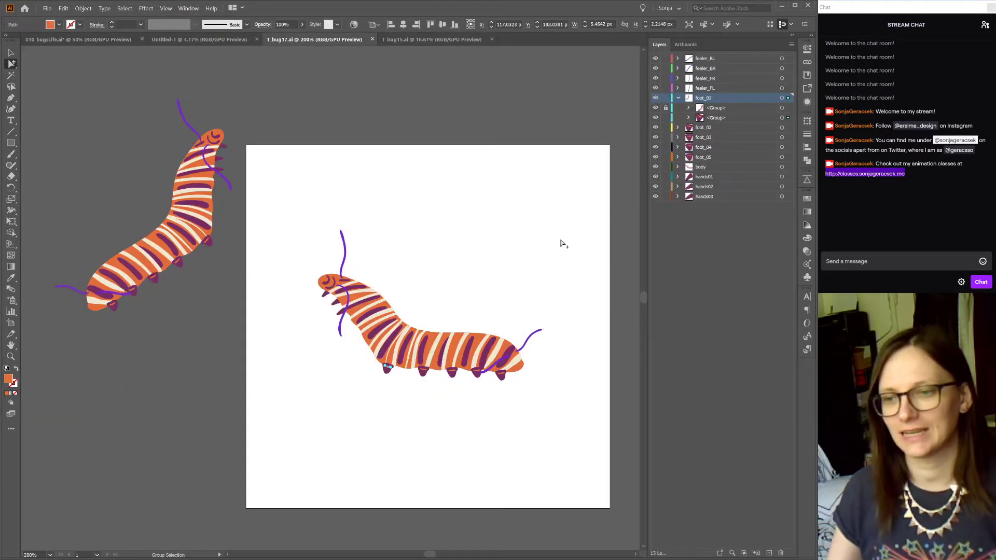
scroll(469, 266, "down", 1)
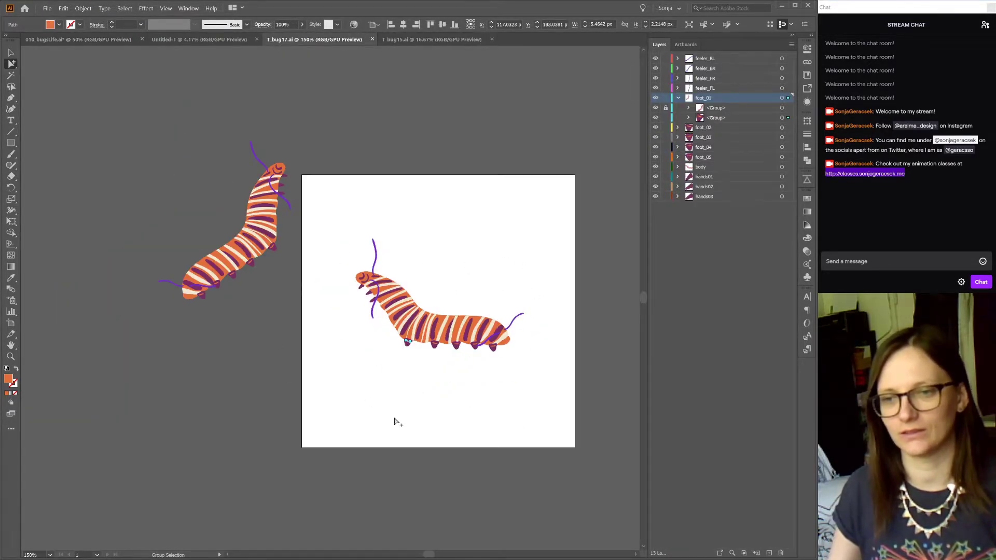
left_click(491, 244)
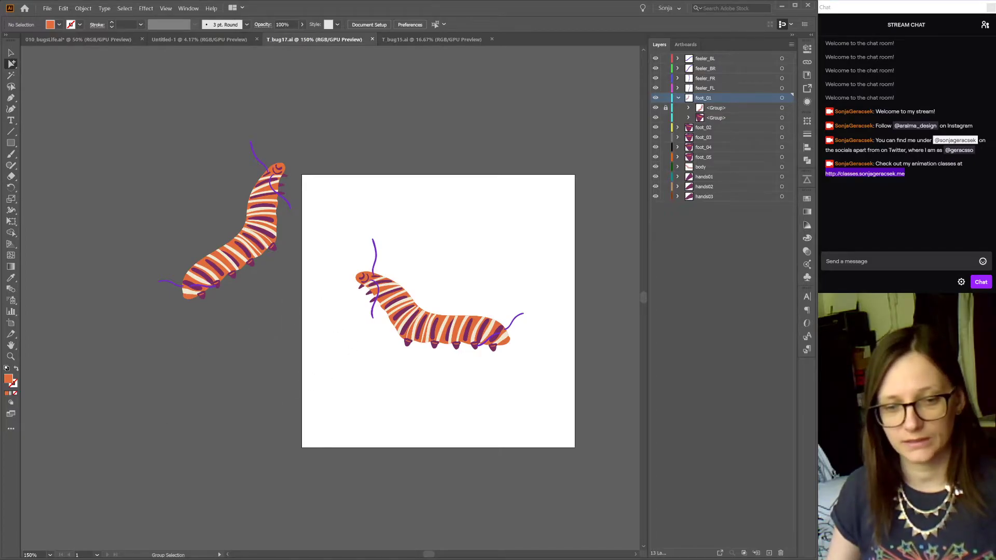
key("super+e")
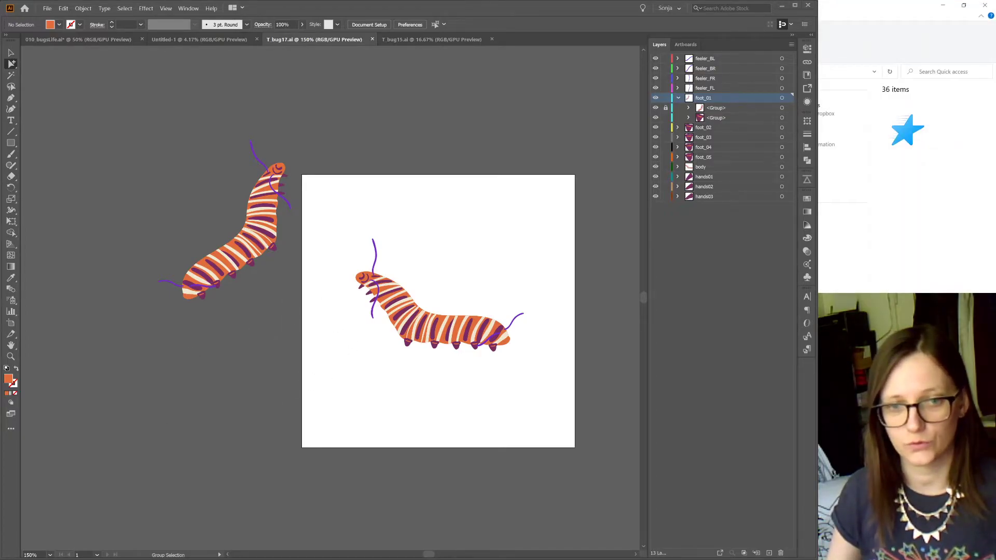
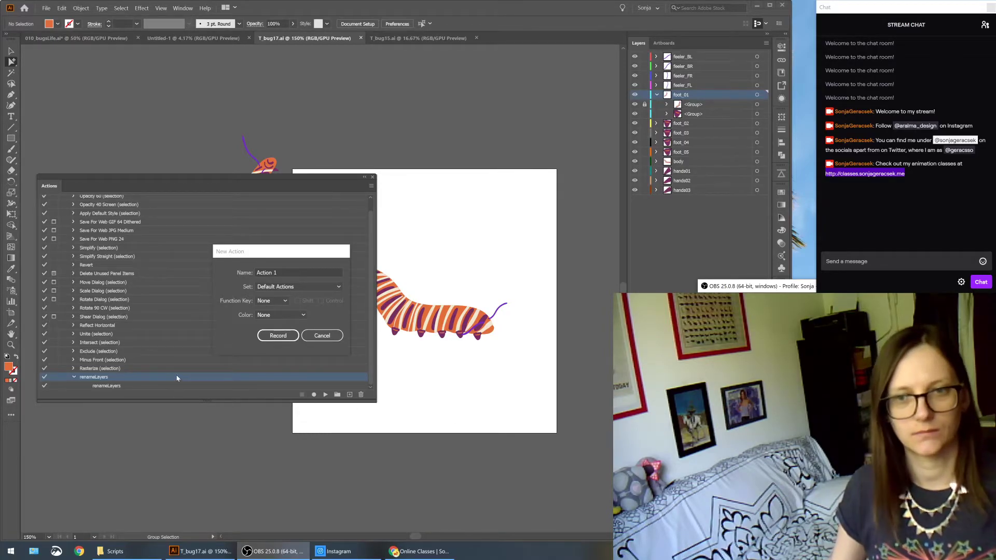
mouse_move(283, 253)
left_mouse_down()
mouse_move(337, 262)
mouse_move(301, 254)
left_mouse_up()
left_click(258, 555)
left_click(271, 256)
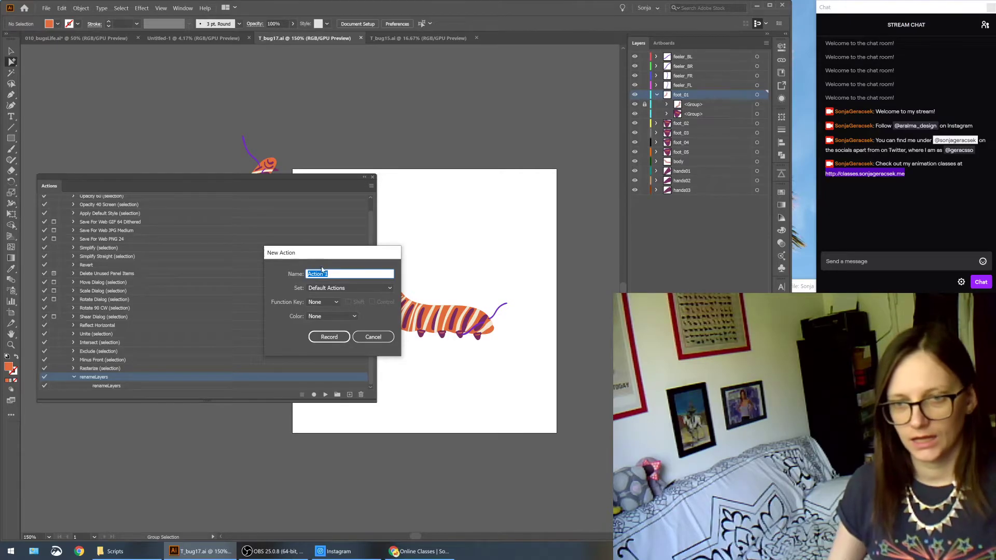
left_click(373, 337)
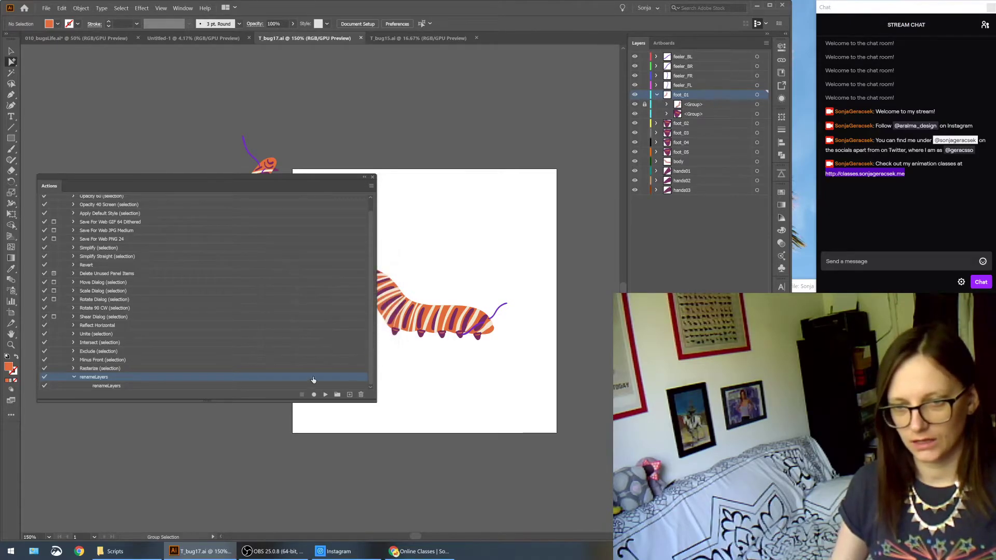
left_click(187, 9)
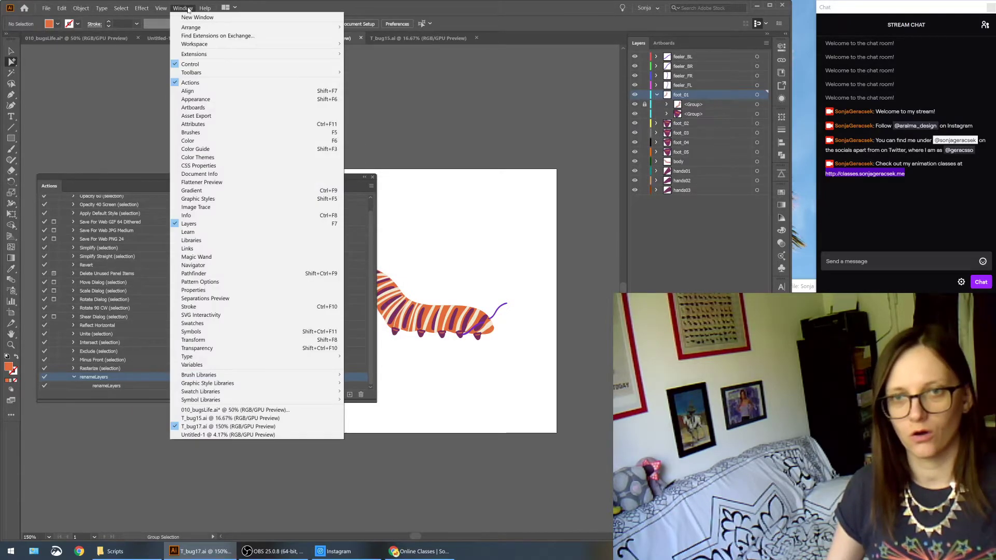
left_click(142, 182)
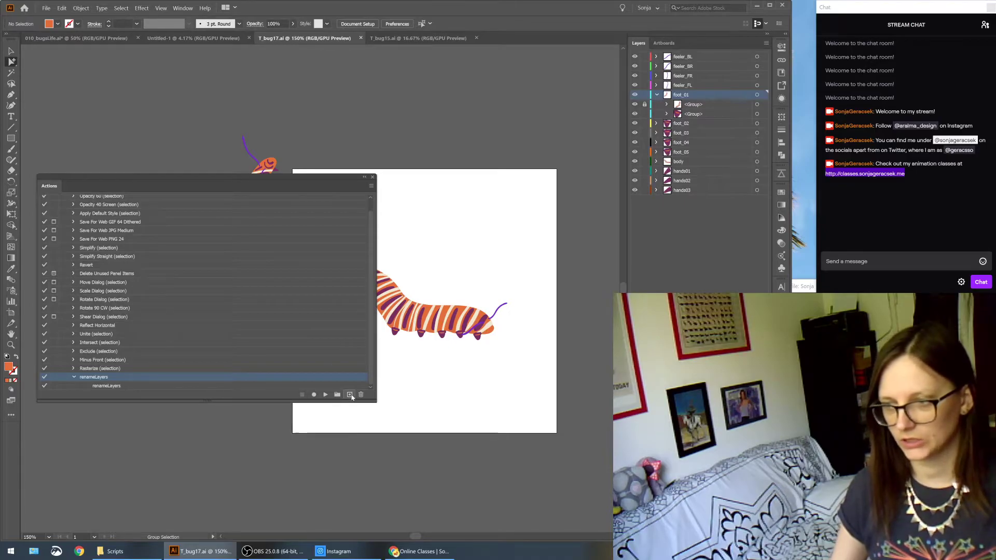
- Start creating a new action and name it renameL2
left_click(350, 395)
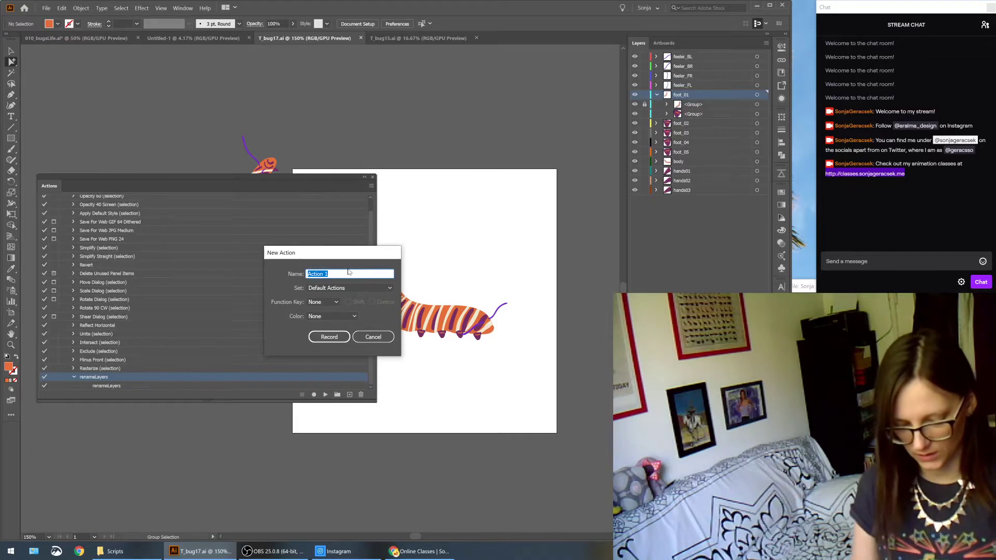
type("ren")
key("BackSpace")
key("BackSpace")
key("BackSpace")
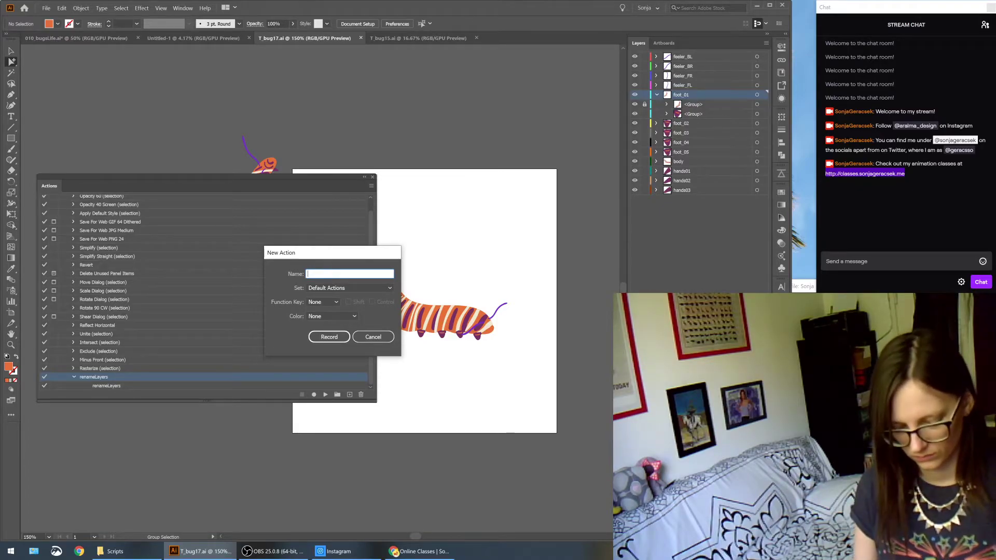
type("rename")
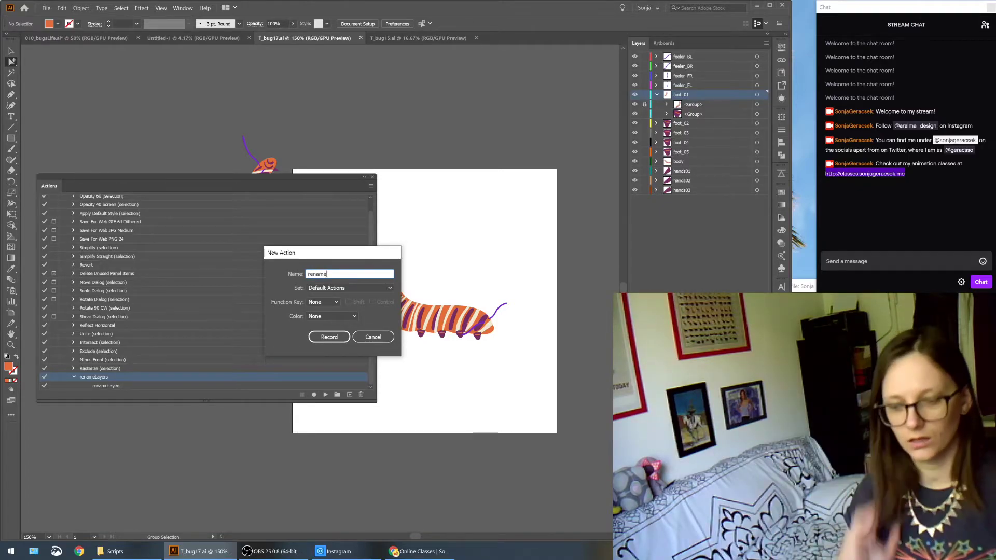
type("L2")
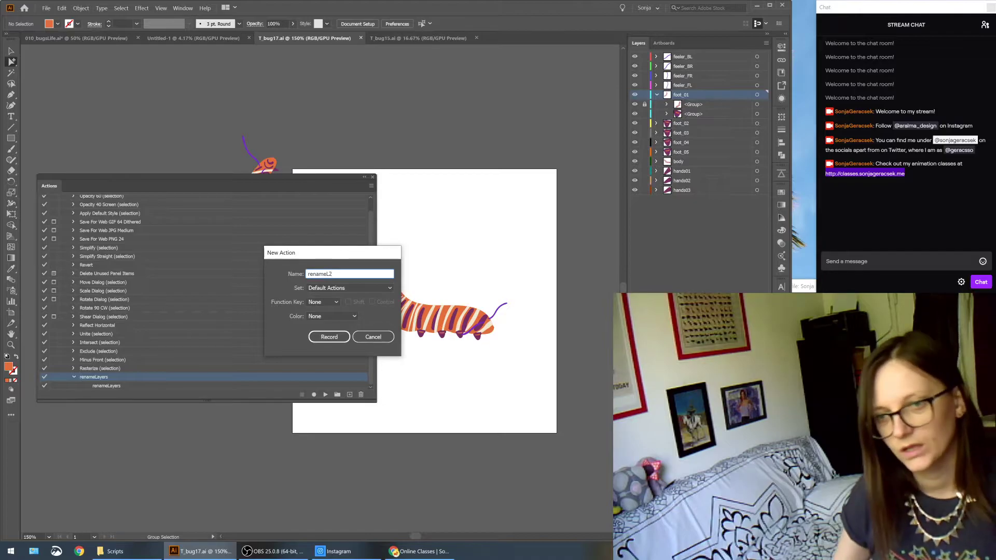
- Keep renameL2 in the Default Actions set without a color, assign Shift+F3 as its shortcut, and start and stop its recording
left_click(325, 289)
left_click(325, 298)
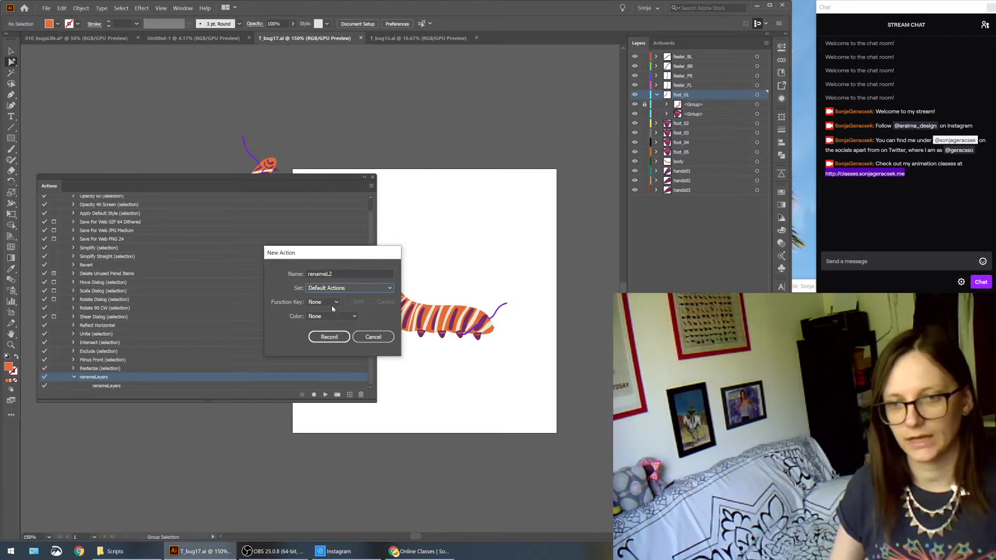
left_click(318, 303)
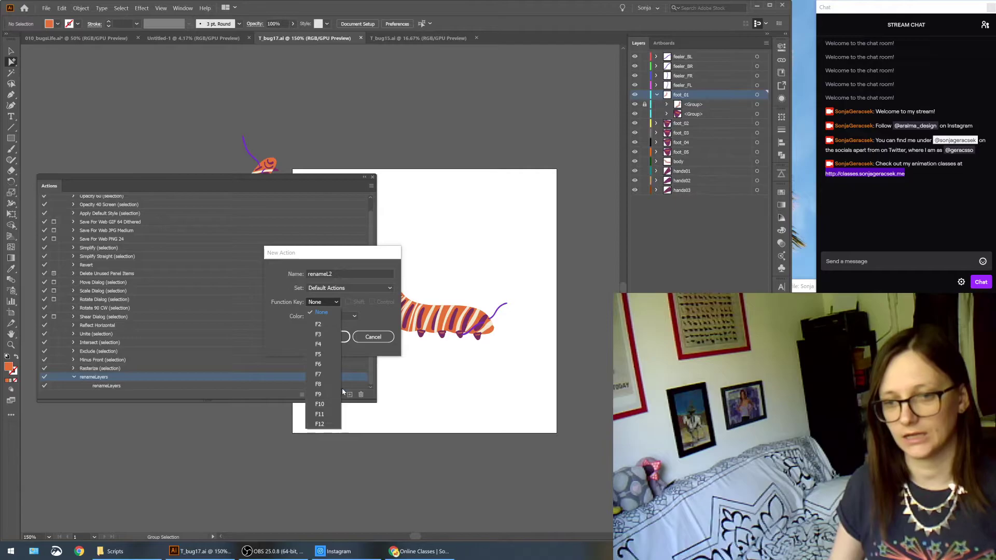
left_click(318, 335)
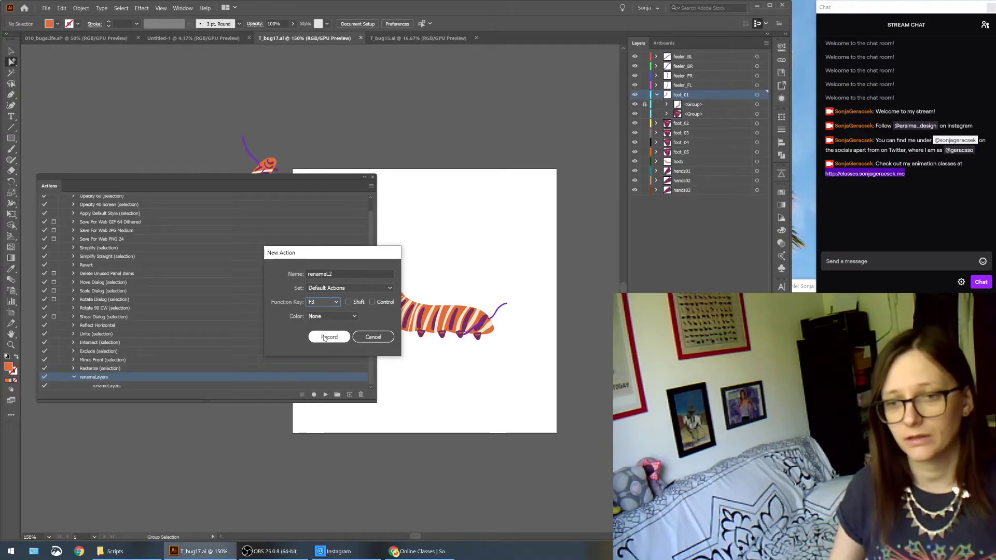
left_click(348, 302)
left_click(330, 304)
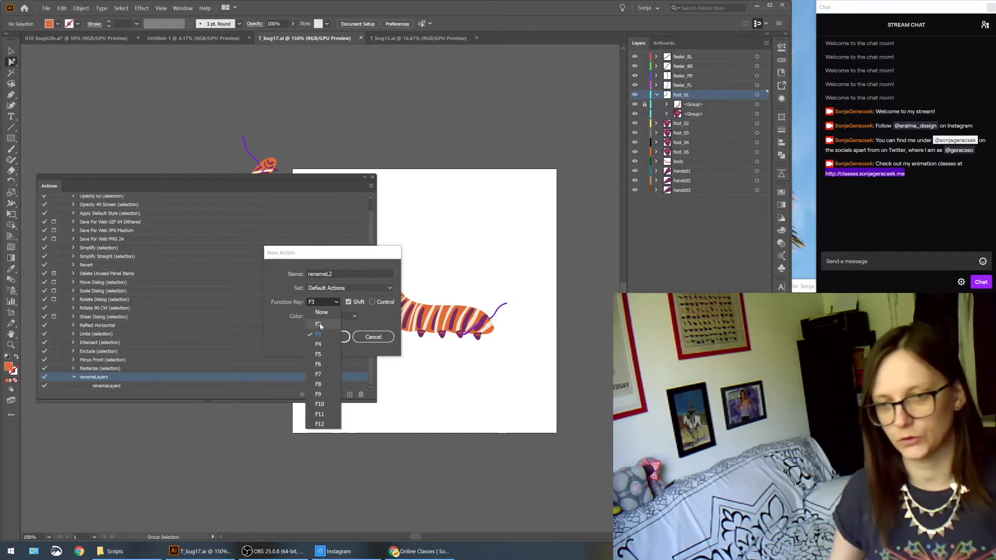
left_click(363, 312)
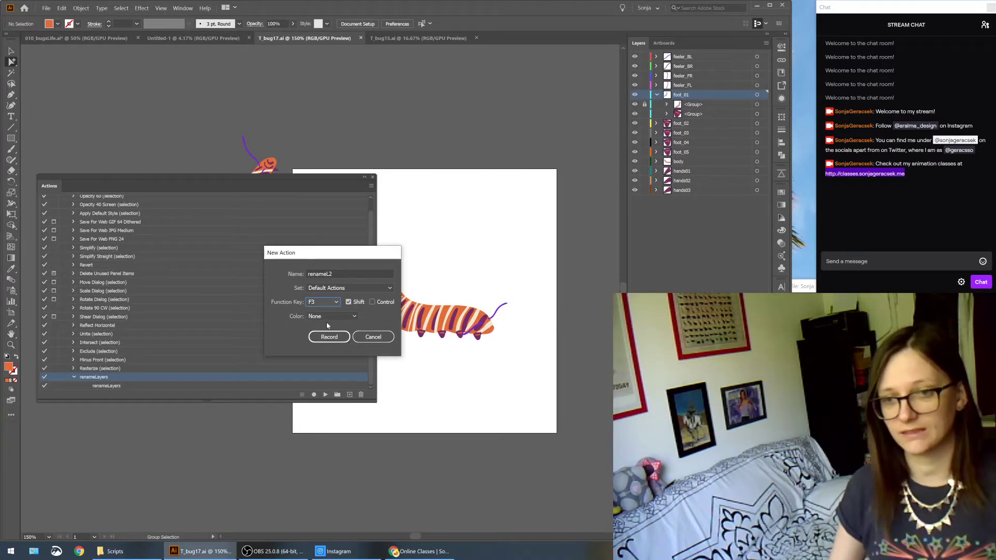
left_click(335, 316)
left_click(374, 318)
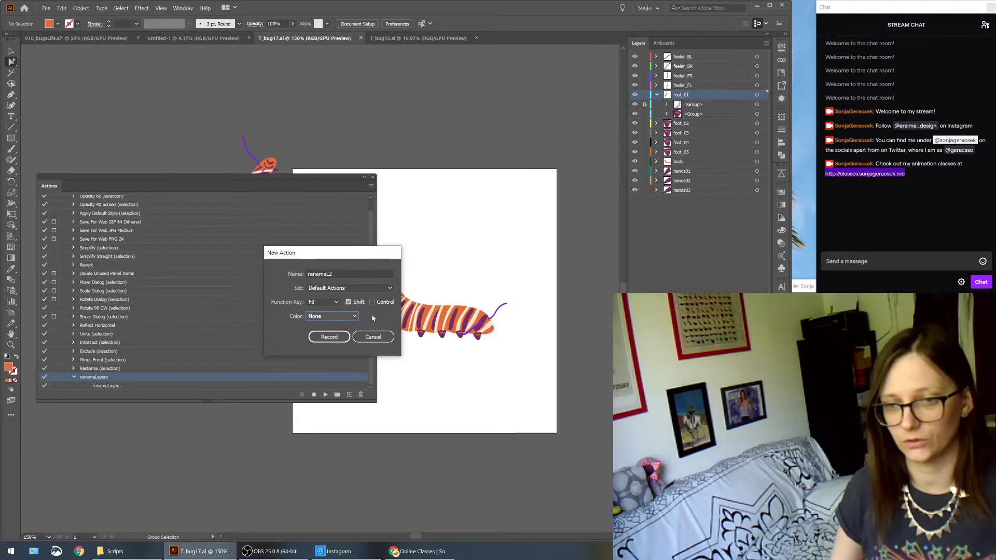
left_click(329, 338)
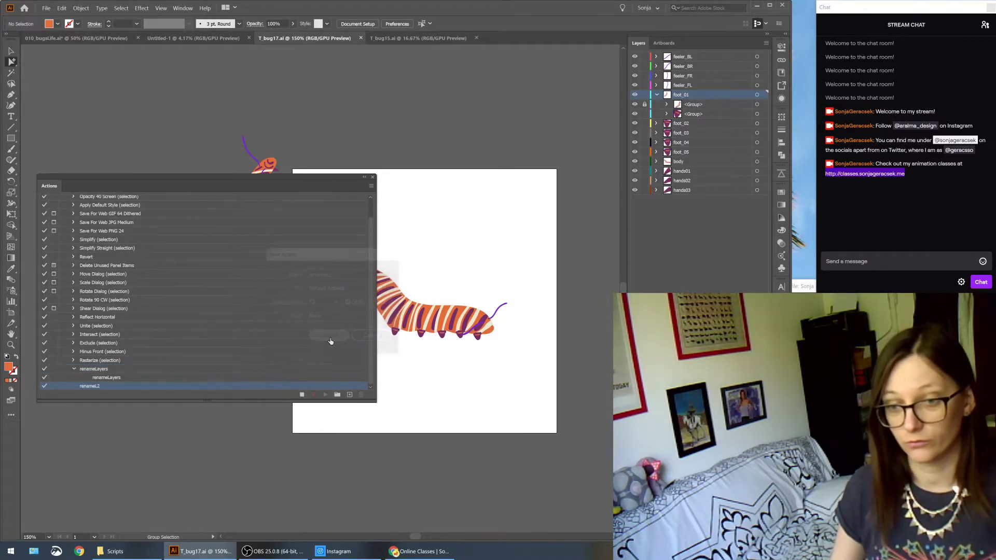
left_click(301, 395)
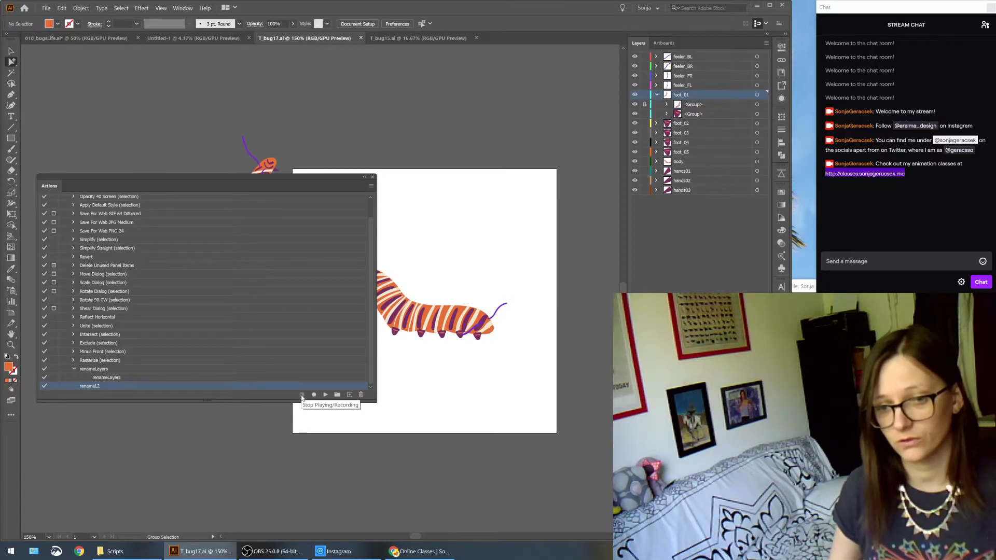
- Insert the renameLayers script as a menu item in the renameL2 action
left_click(372, 186)
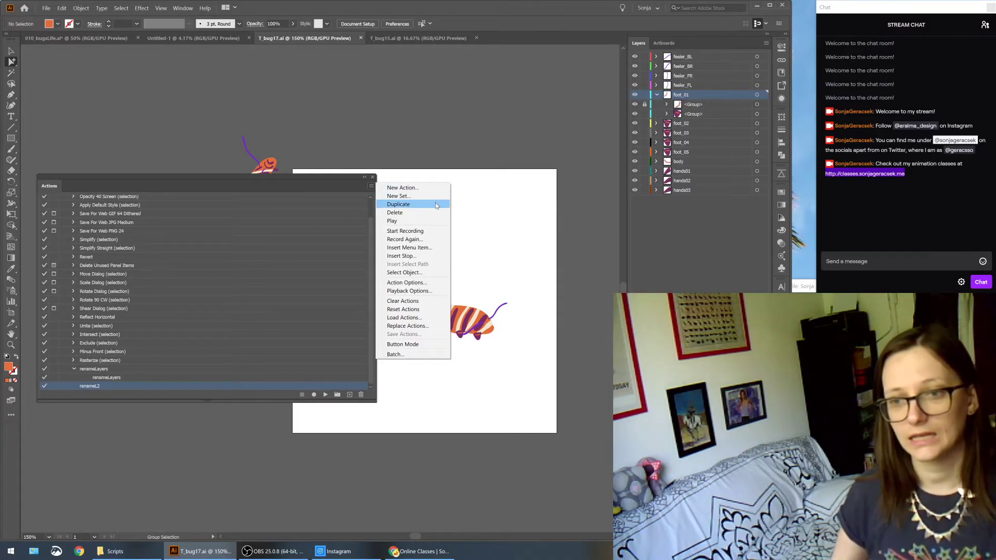
left_click(431, 248)
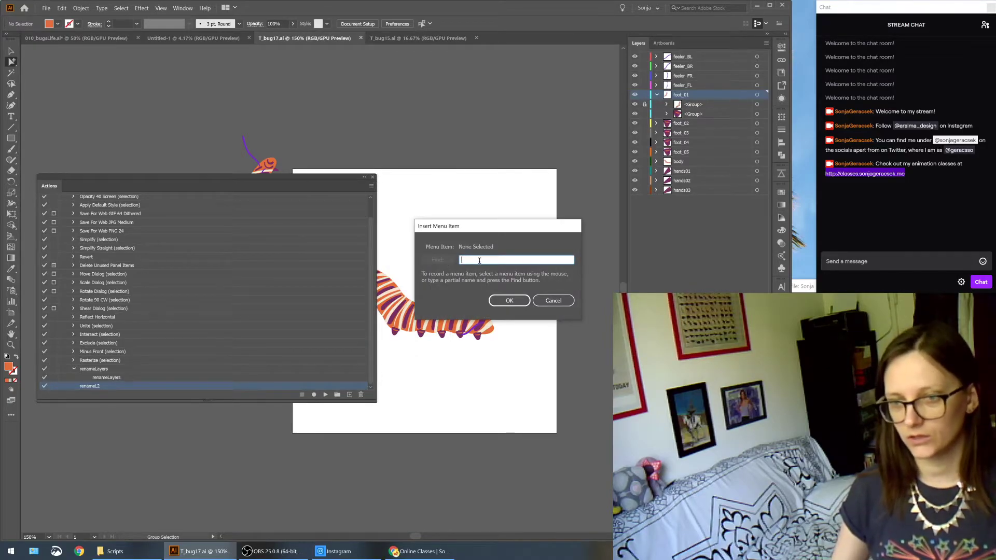
type("Scripts")
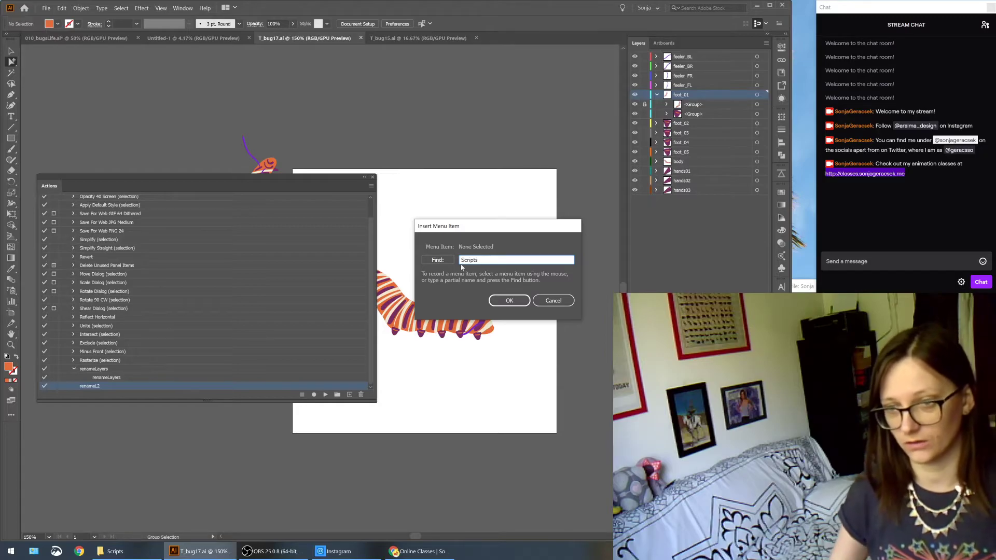
left_click(438, 260)
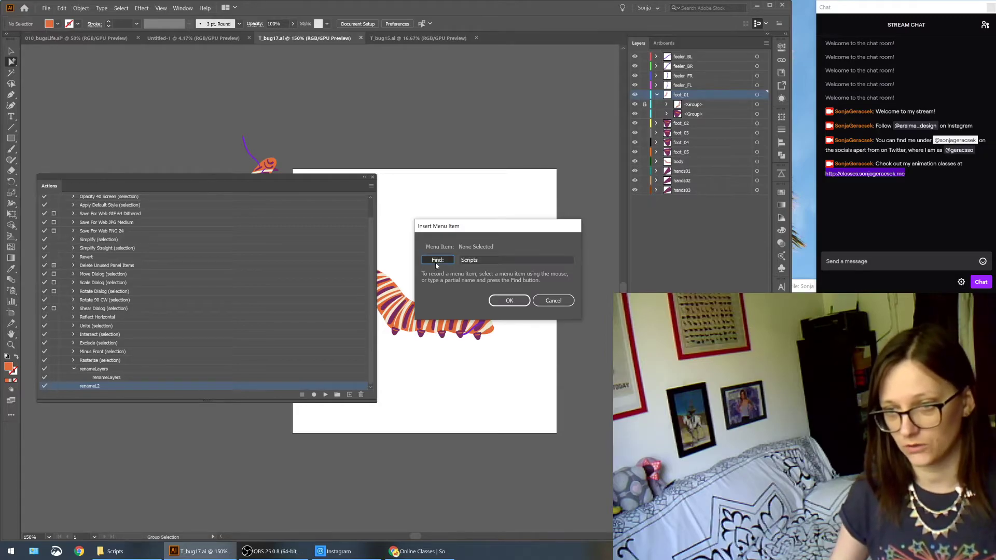
double_click(493, 259)
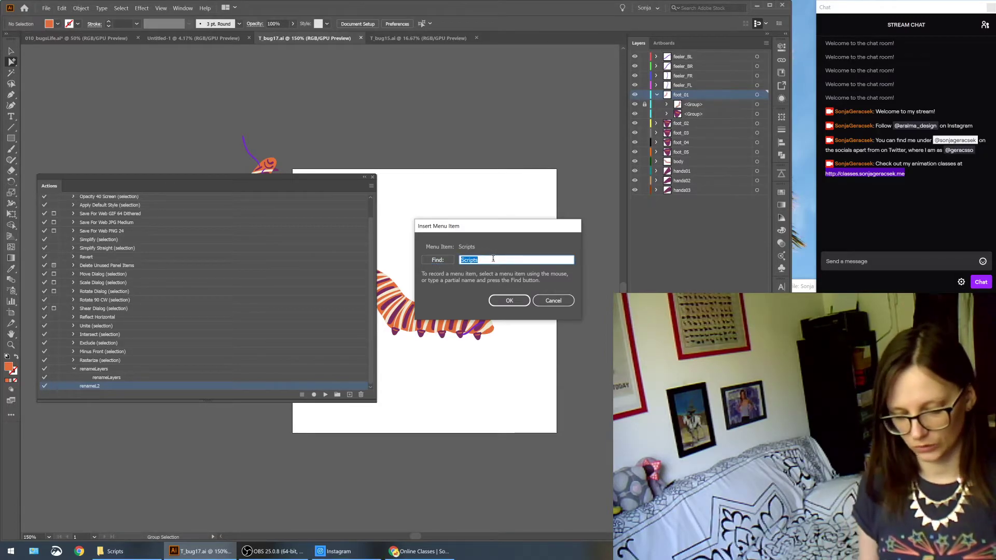
type("ren")
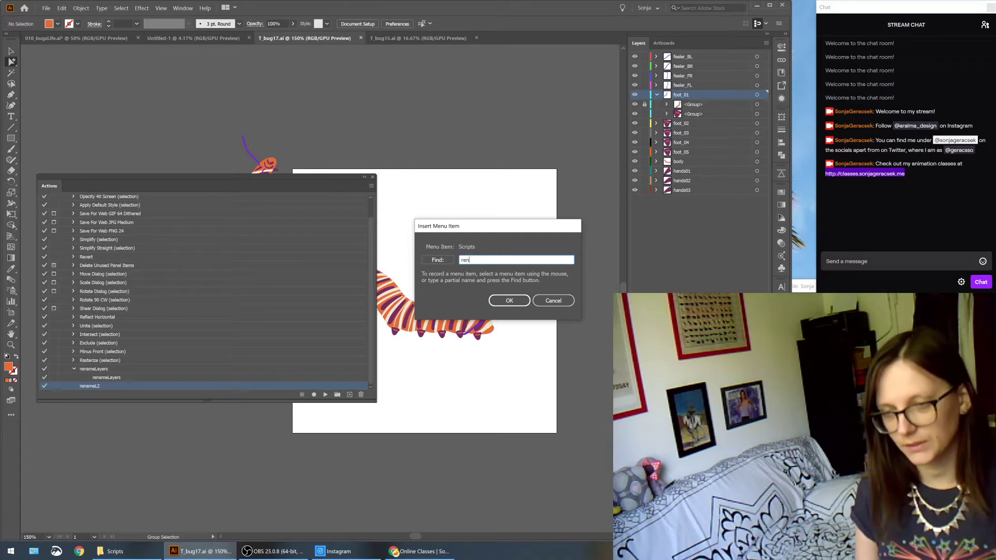
type("ameLayer")
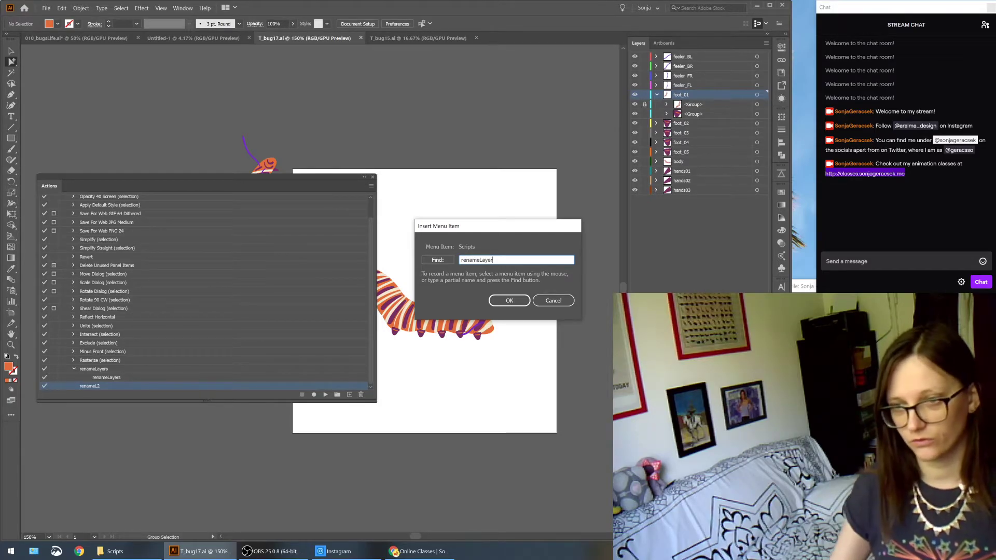
type("s")
left_click(438, 261)
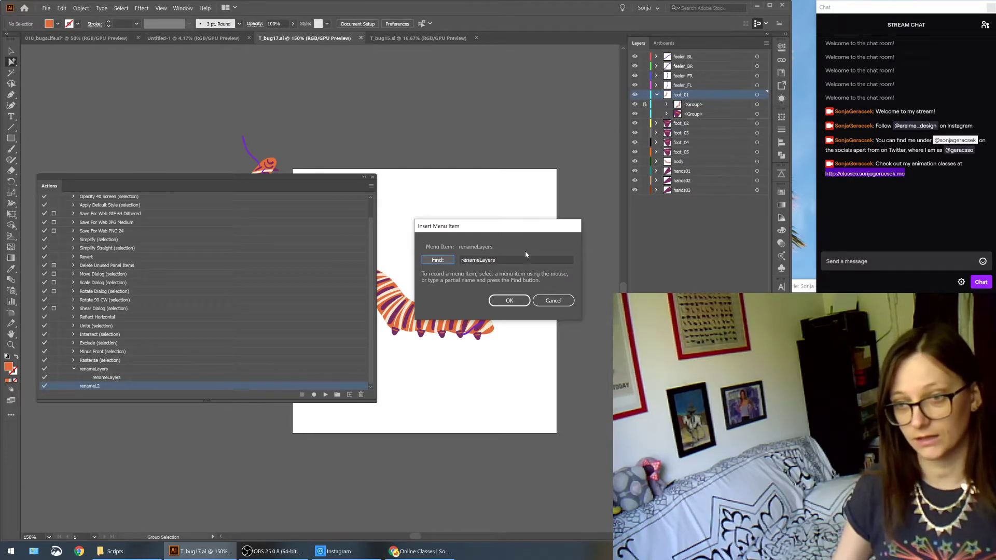
left_click(508, 299)
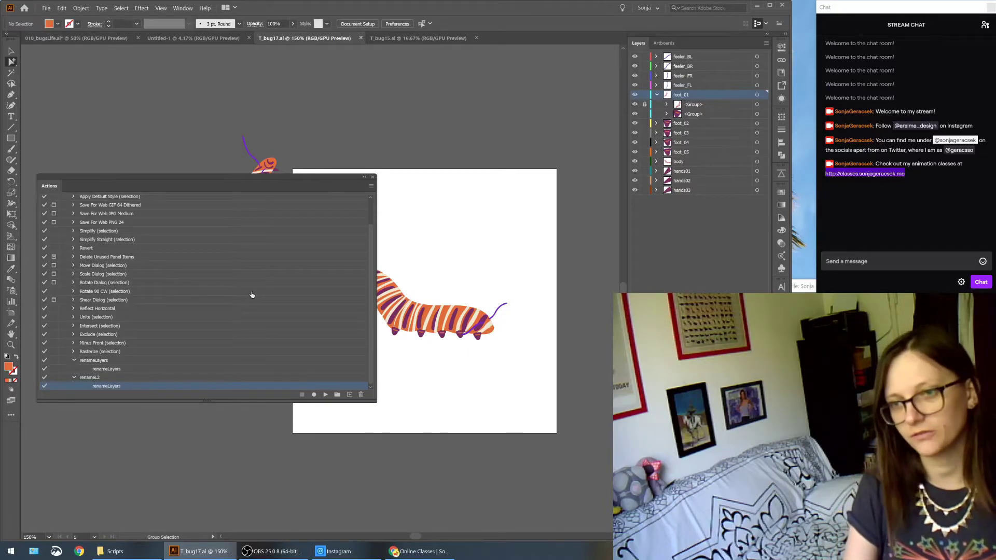
- Run the layer-renaming action to show its dialog, cancel it without renaming, and delete the renameL2 action
key("F2")
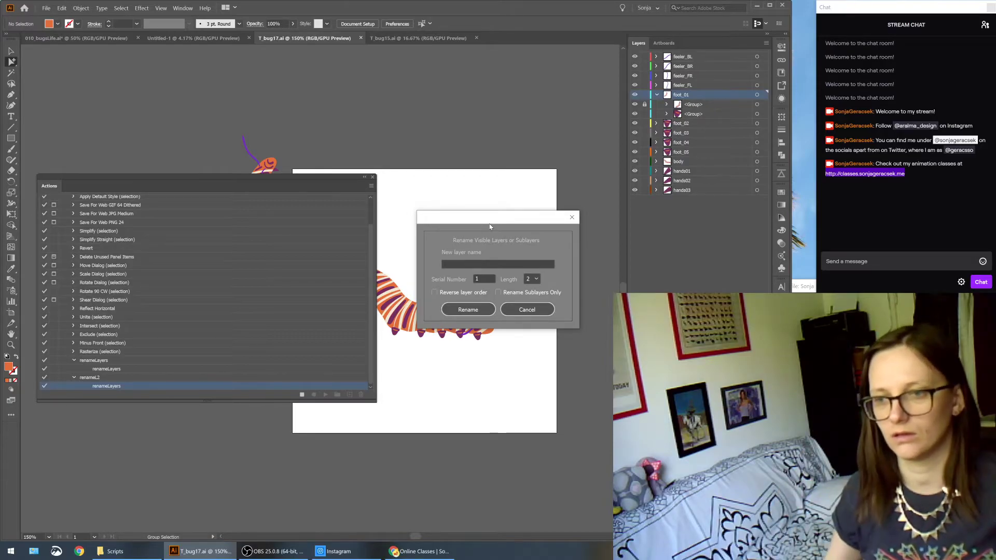
left_click(539, 309)
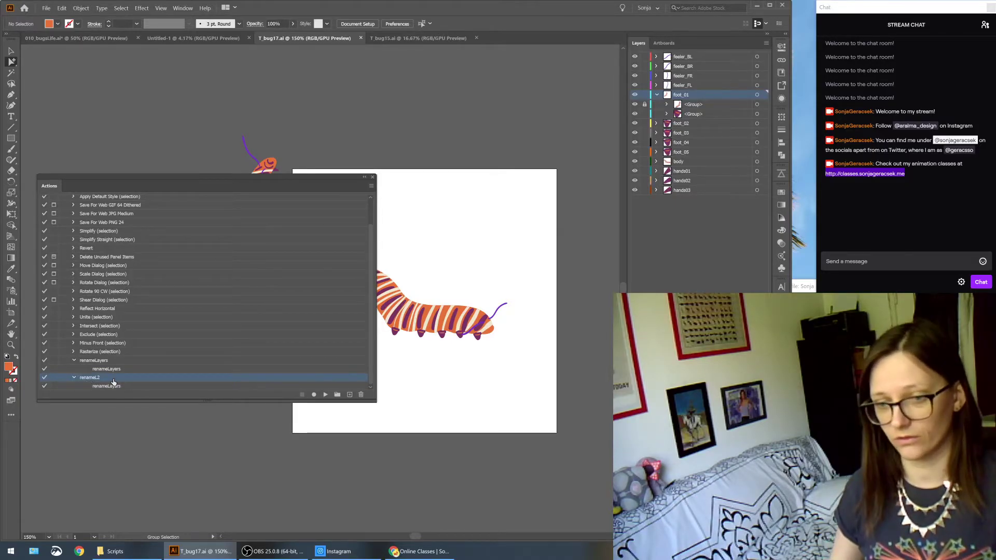
left_click(361, 395)
left_click(399, 289)
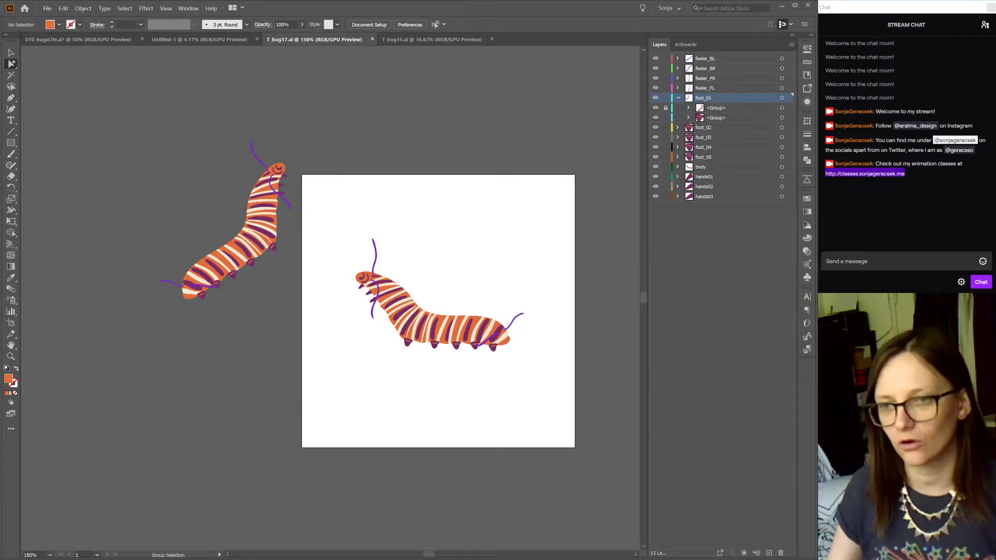
- Unlock the reference caterpillar group inside the foot_01 layer and delete it
left_click(667, 107)
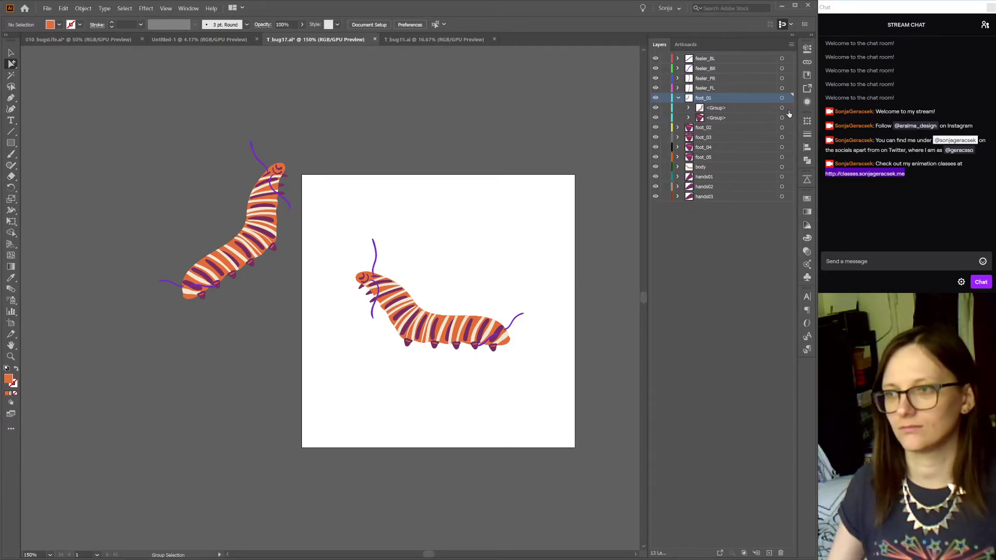
left_click(789, 114)
key("Delete")
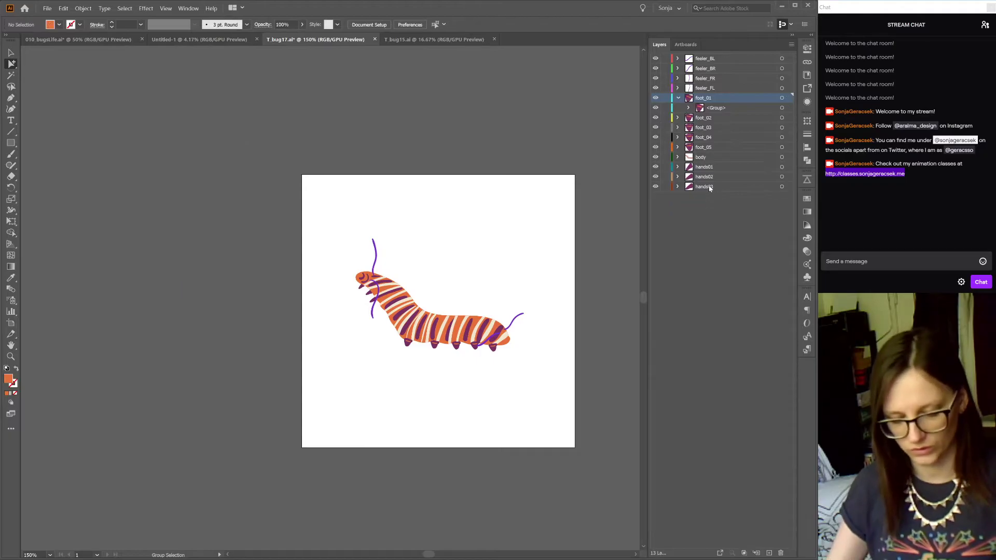
- Save T_bug17.ai and collapse the foot_01 layer, leaving no layer highlighted
key("ctrl+s")
left_click(678, 98)
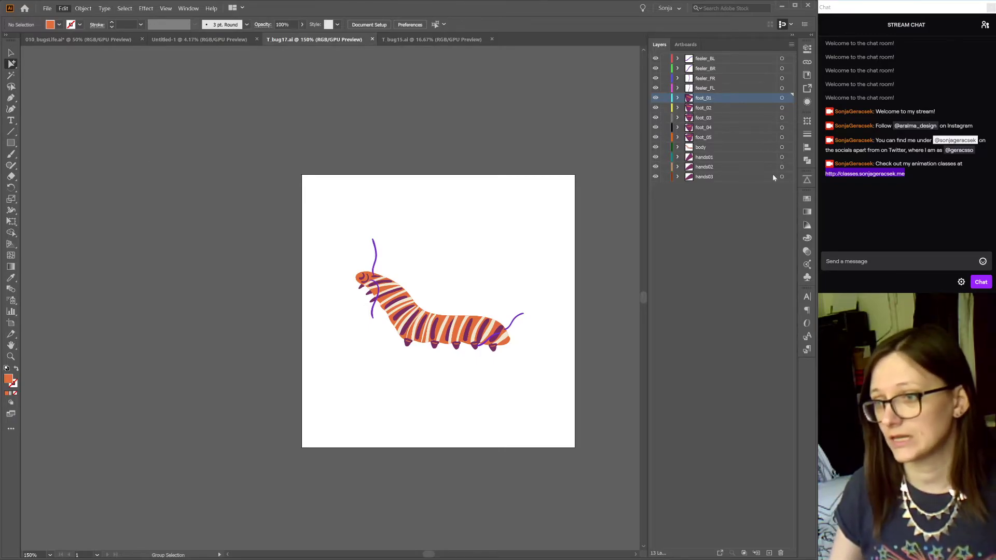
left_click(732, 198)
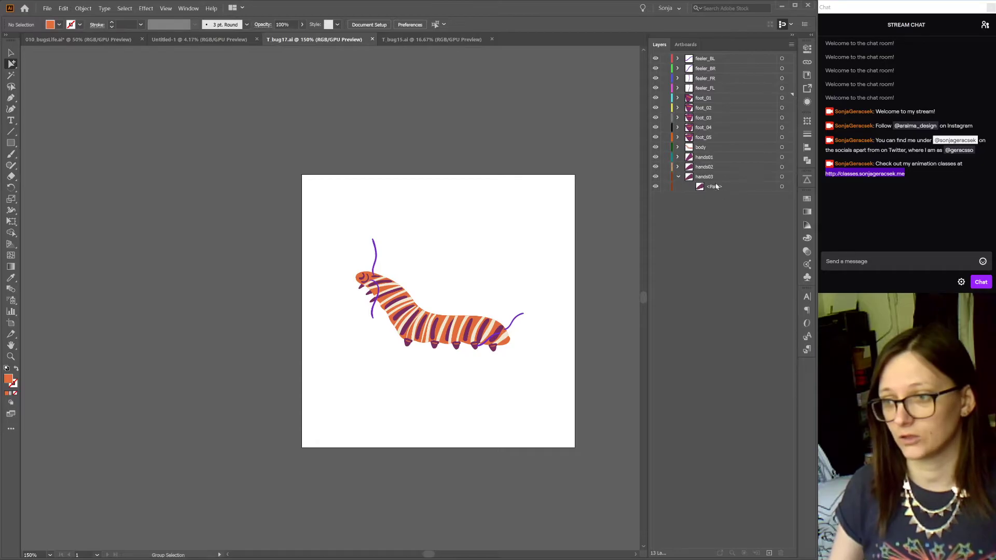
- Inspect the contents of the foot_01 and body layers, select all the body artwork, and look through the layer commands
left_click(678, 98)
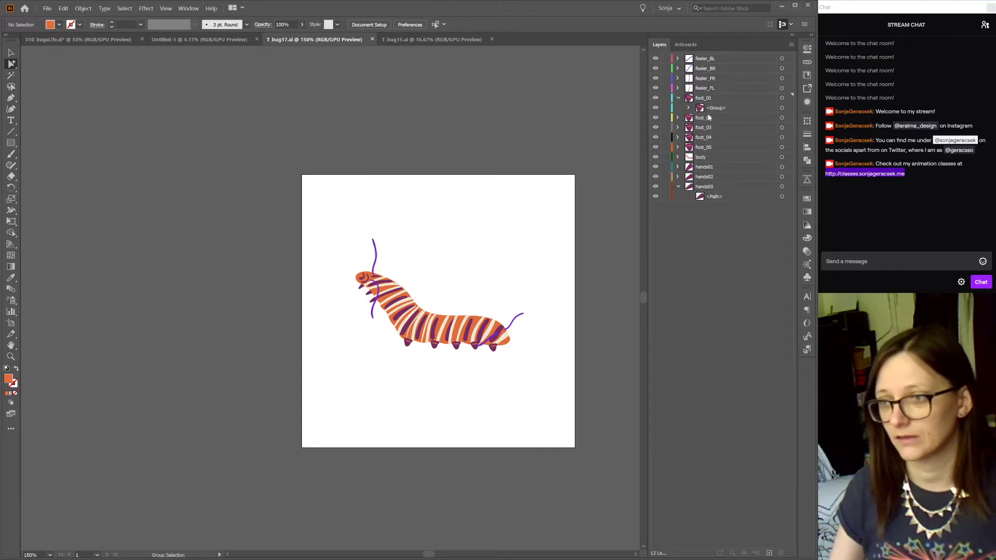
left_click(677, 157)
left_click(688, 167)
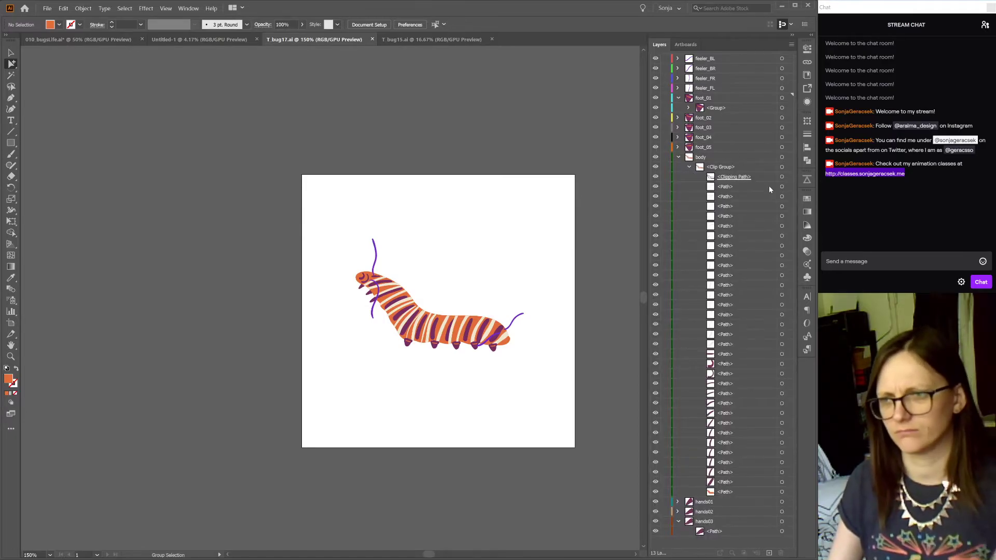
left_click(726, 156)
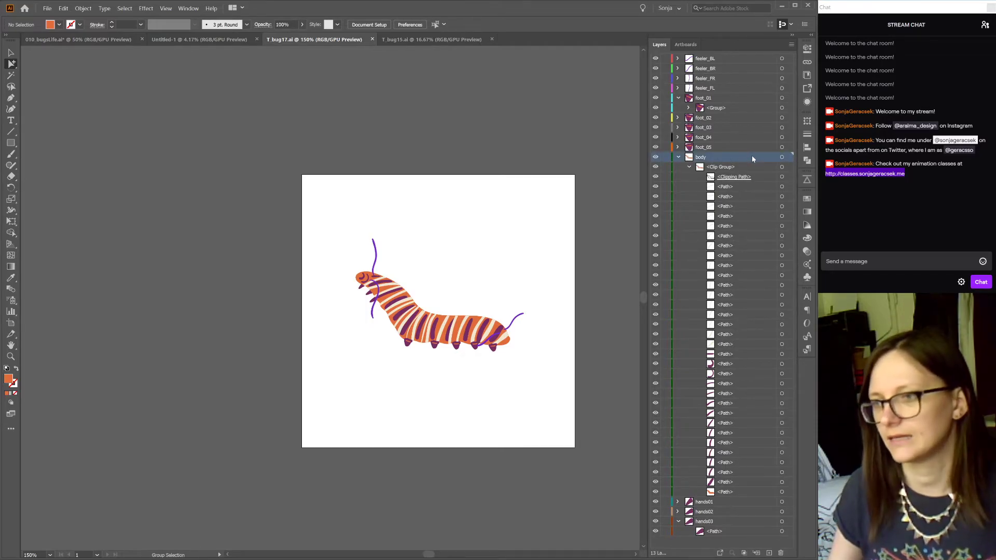
left_click(782, 158)
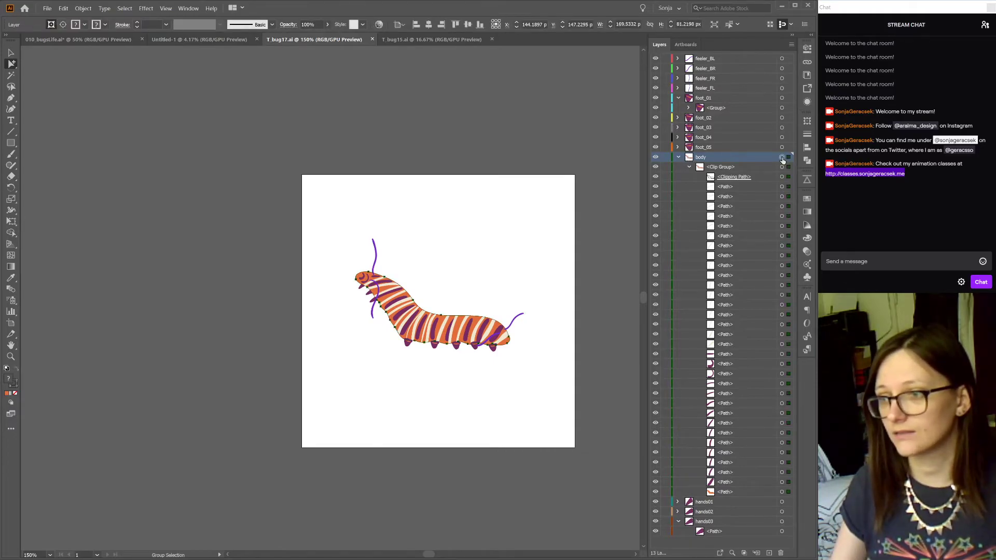
left_click(791, 45)
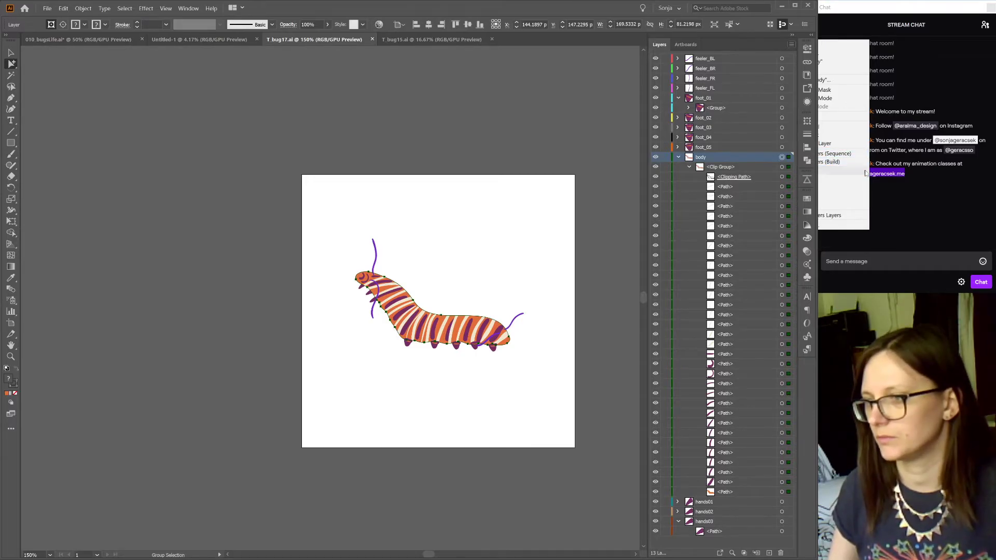
left_click(706, 161)
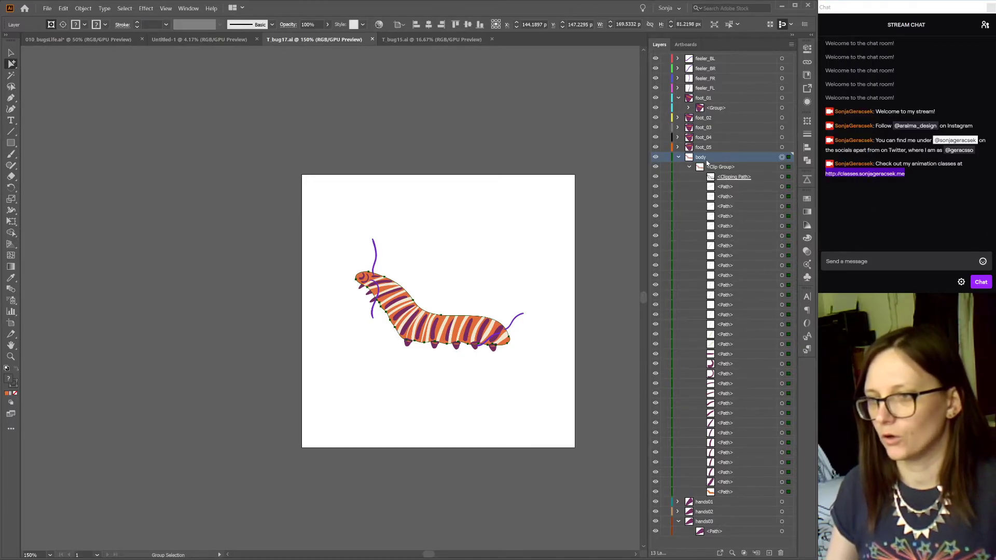
- Collapse the body, foot_01 and hands03 layers so only the top-level layers are listed
left_click(678, 158)
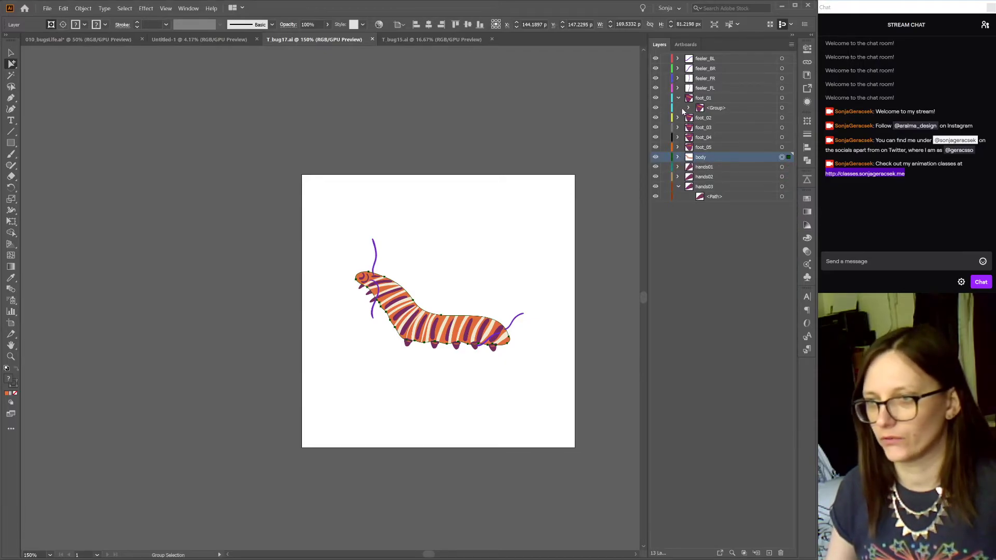
left_click(680, 99)
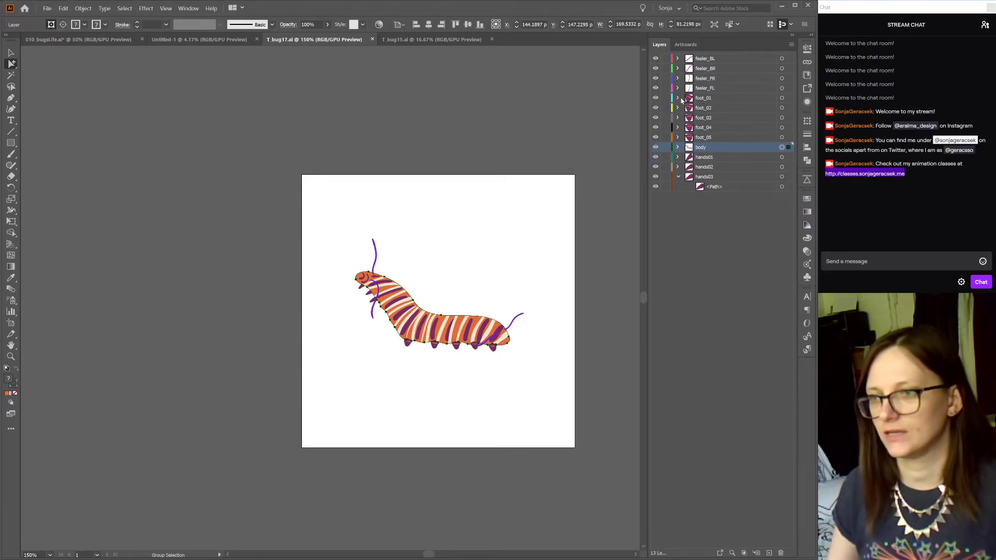
left_click(679, 177)
left_click_drag(545, 319, 471, 296)
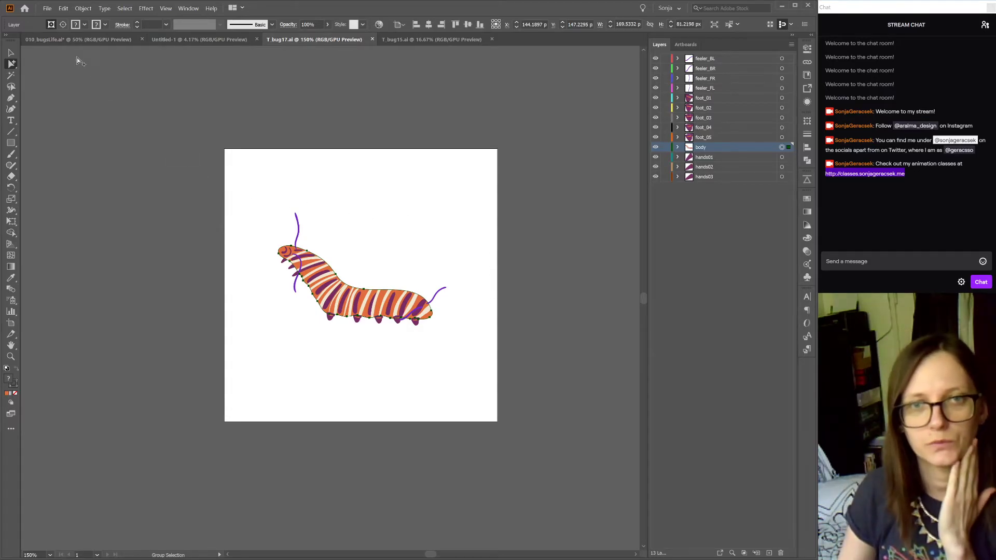
- Switch to 010_bugsLife.ai and examine the whole bug-and-leaf pattern
left_click(48, 38)
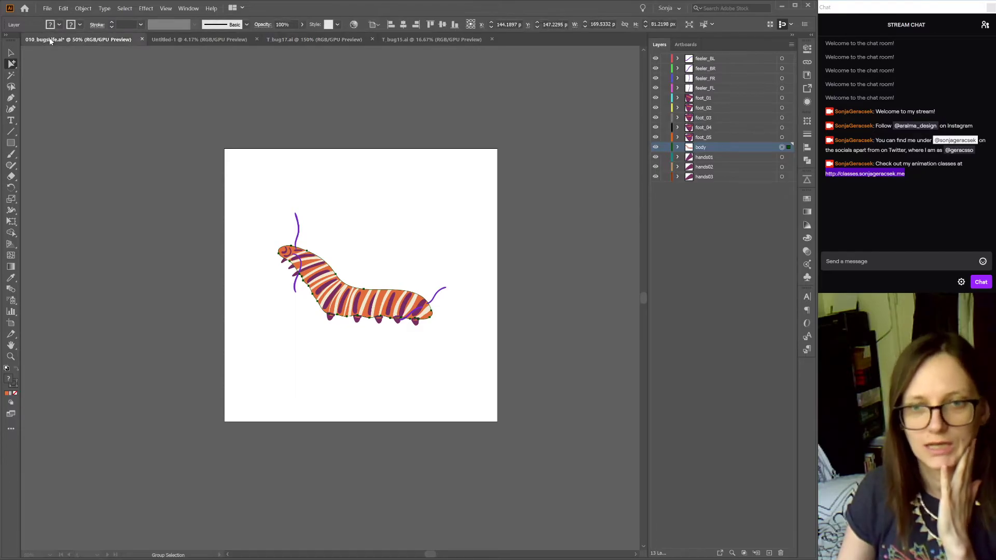
scroll(571, 446, "down", 1)
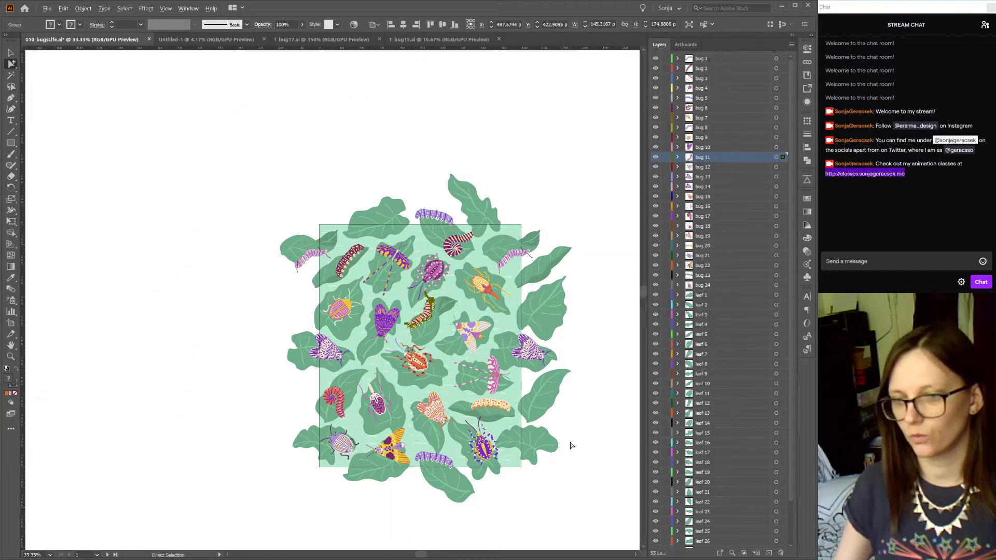
left_click_drag(590, 390, 511, 380)
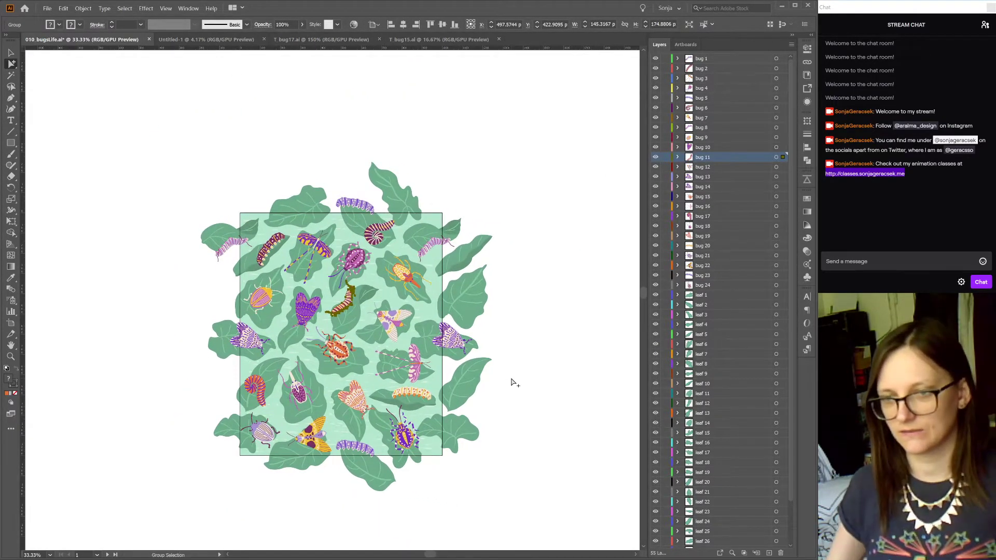
left_click(466, 294)
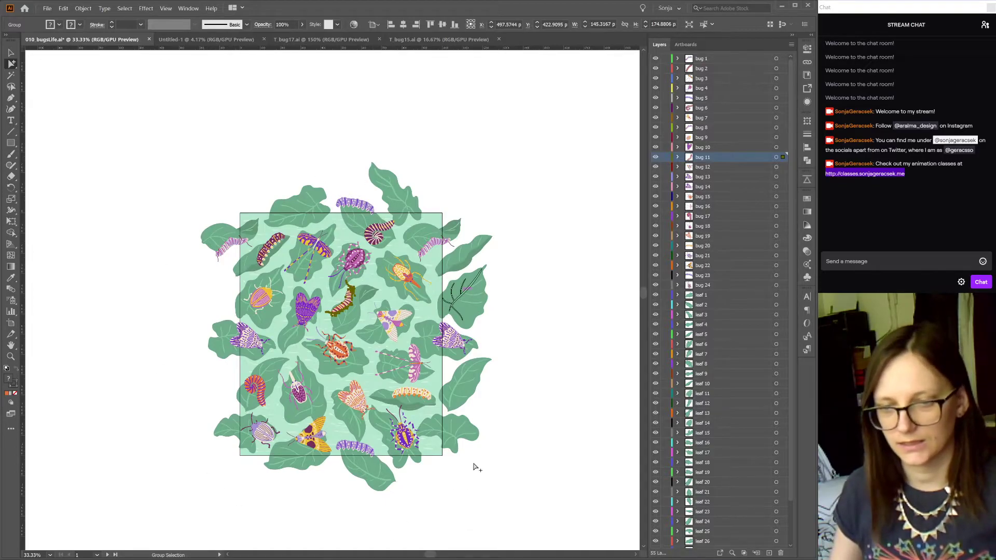
left_click(516, 396)
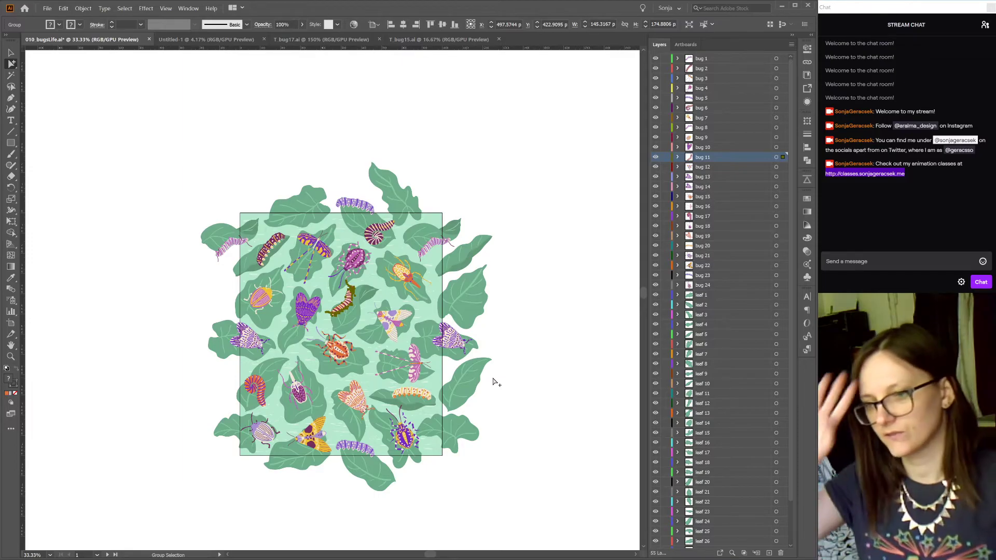
- Select all artwork on the bug 12 moth's layer to check what it contains, and deselect it
left_click(404, 314)
left_click(776, 166)
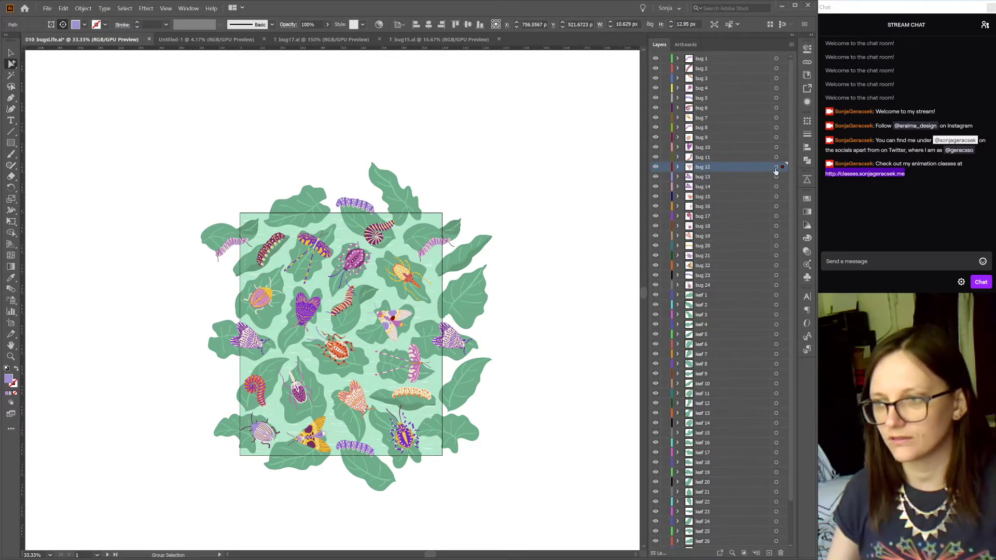
key("a")
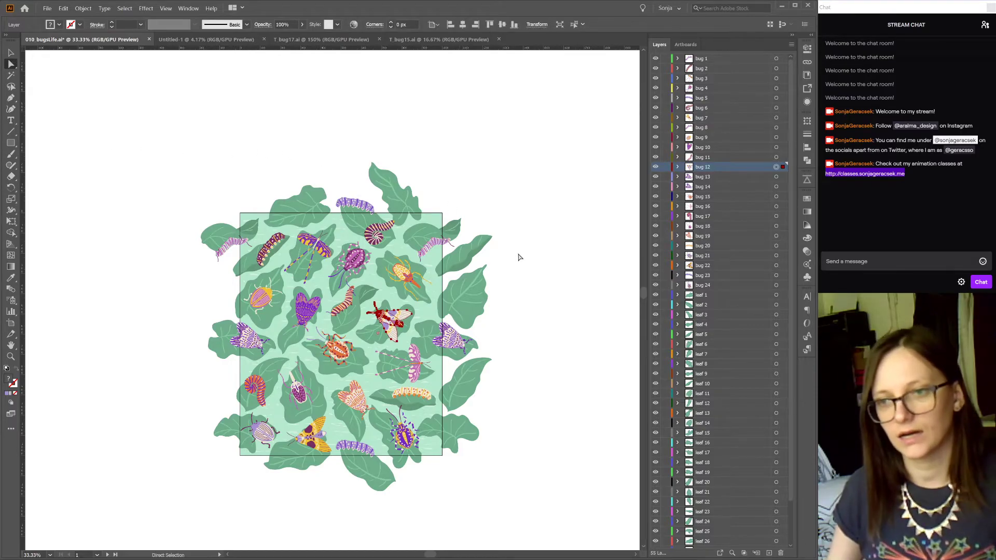
key("v")
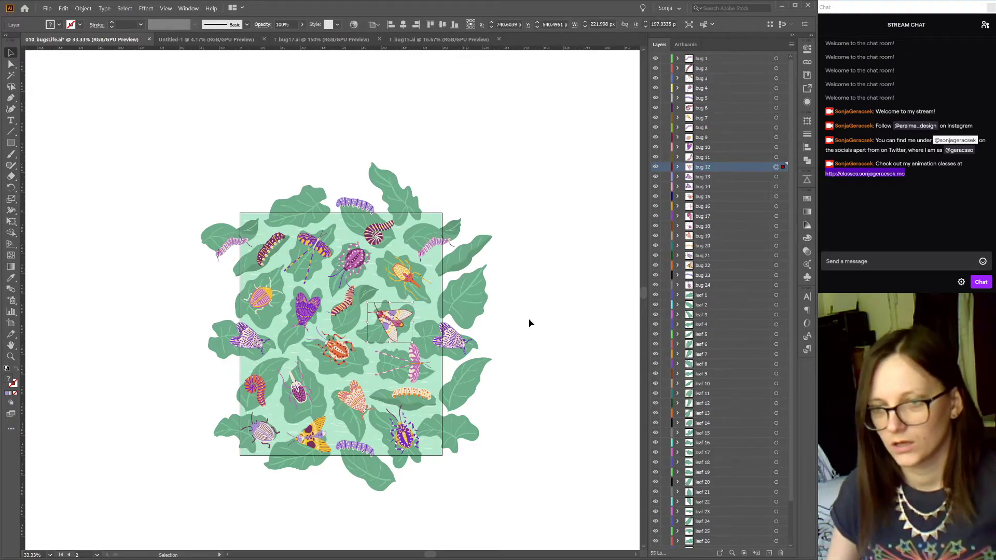
left_click(531, 323)
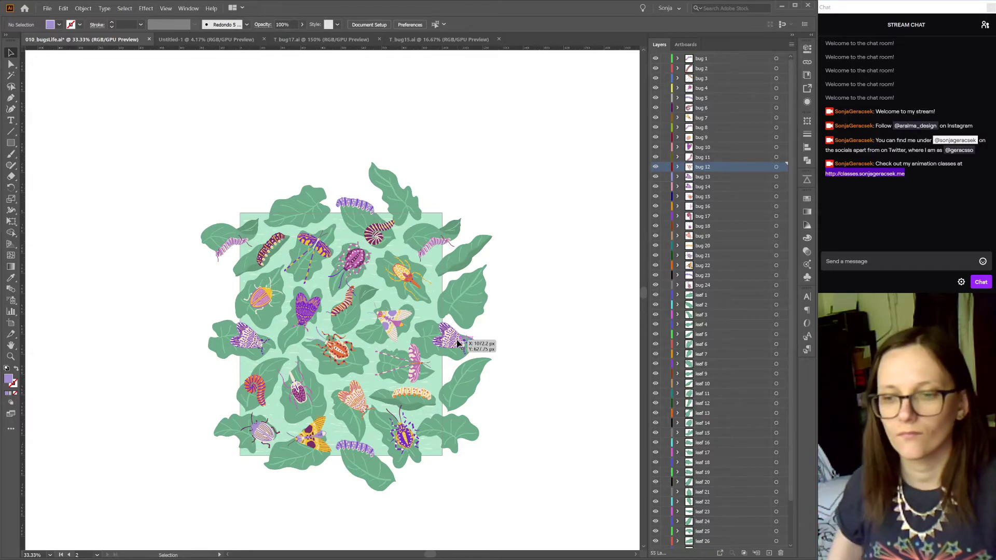
- Select two leaves near the pattern's lower right edge and the central orange beetle to check their layers
left_click(466, 389)
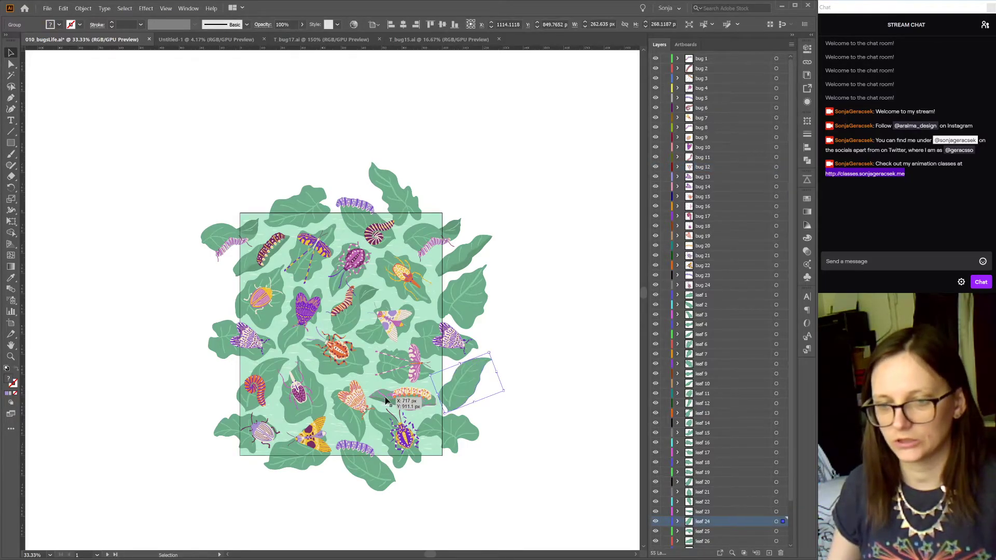
left_click(394, 378)
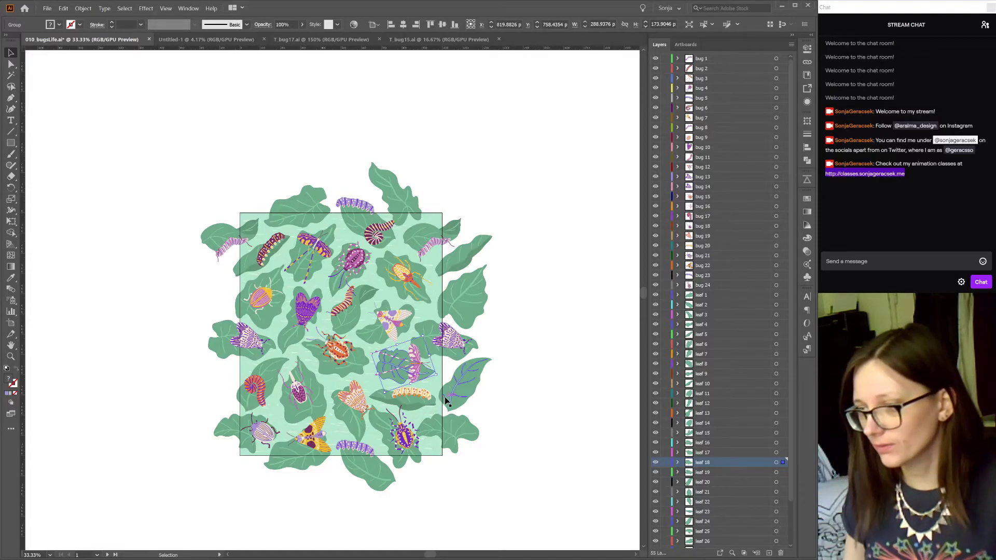
left_click(473, 378)
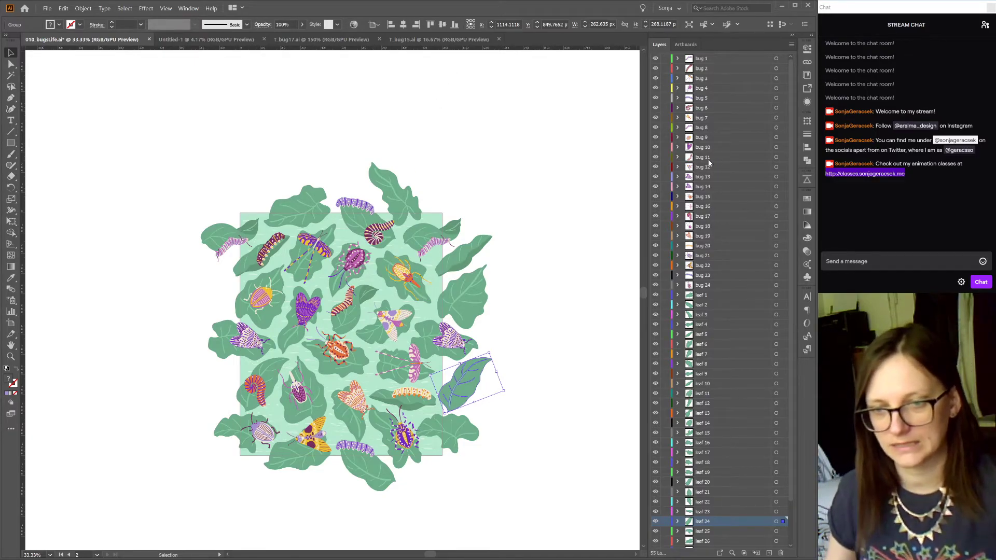
left_click(338, 357)
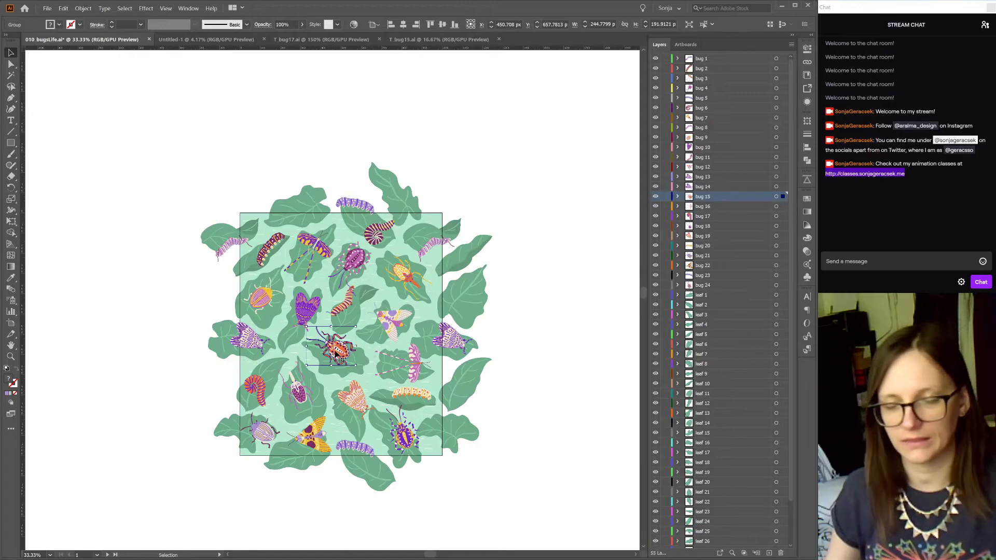
- Compare T_bug17.ai with the 010_bugsLife.ai pattern, checking the layers of the yellow long-snouted beetle and the orange moth
left_click(322, 40)
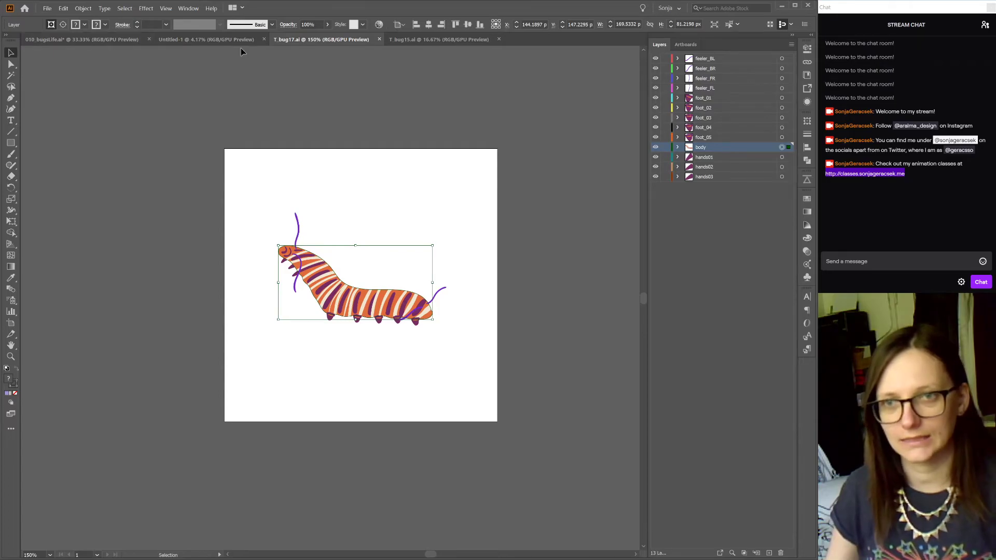
left_click(97, 42)
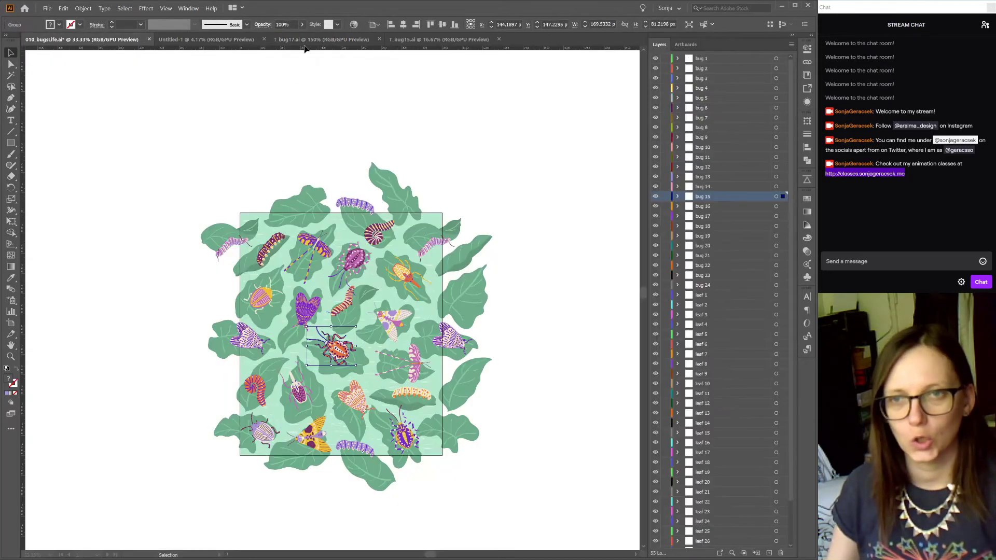
left_click(399, 271)
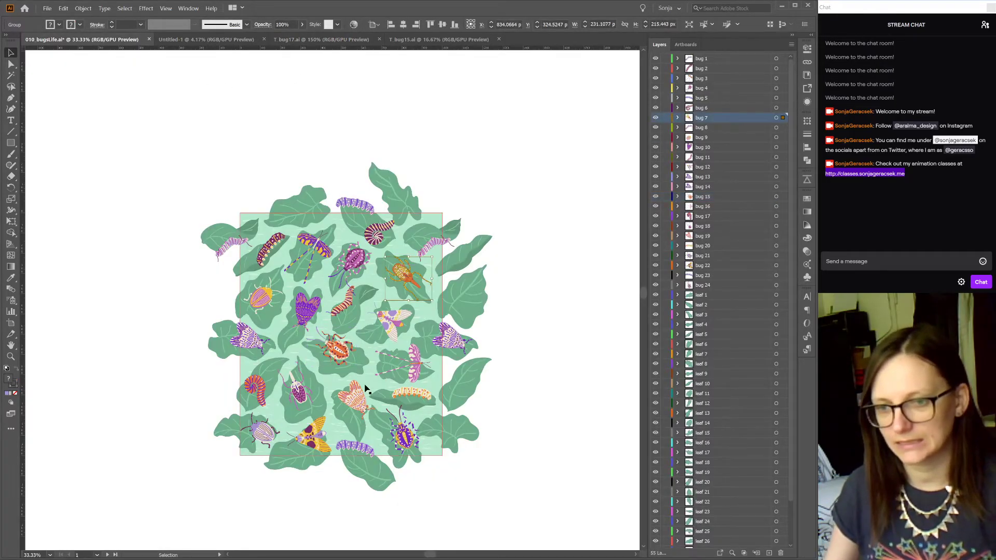
left_click(363, 404)
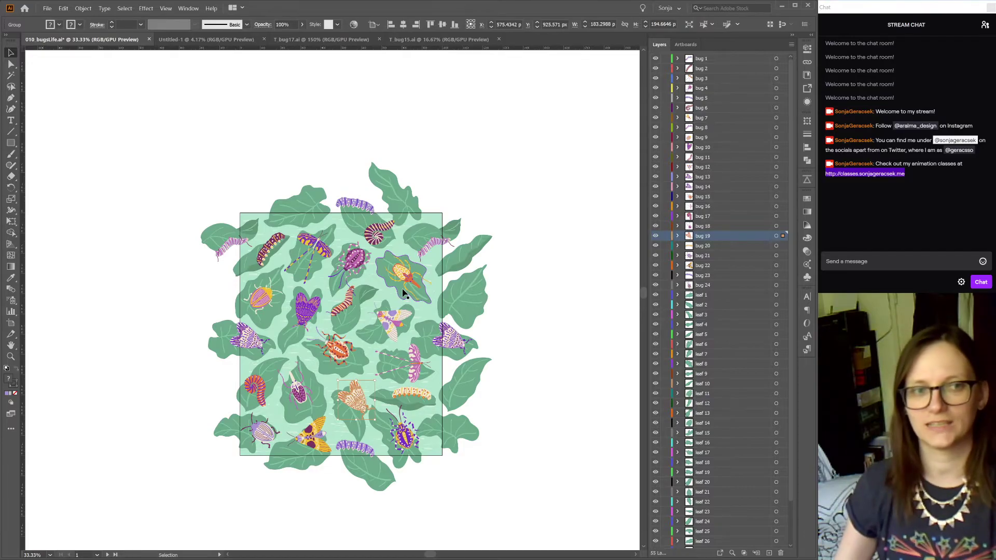
- Examine the cream-and-purple moth's wing and body details up close and its place in the overall pattern
left_click_drag(402, 318, 381, 288)
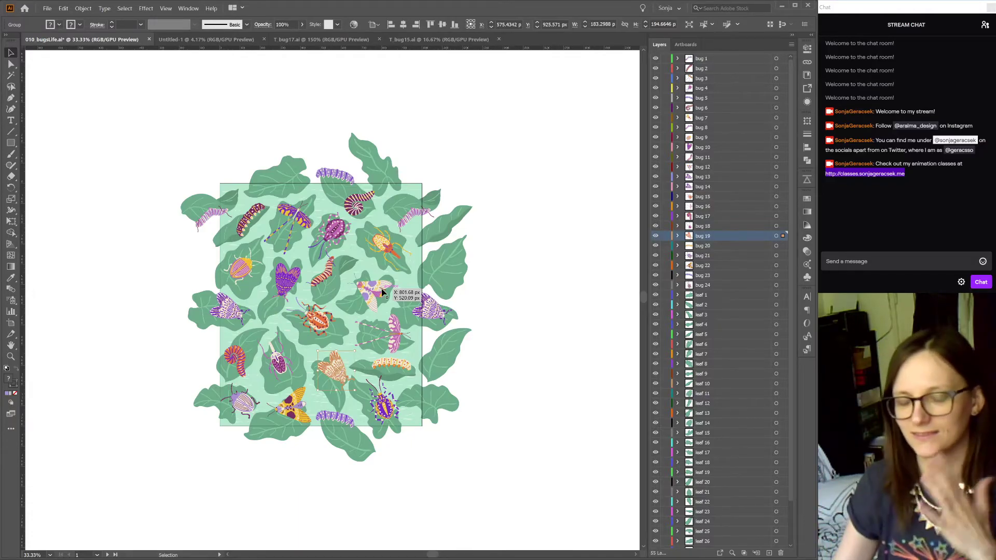
scroll(338, 306, "up", 2)
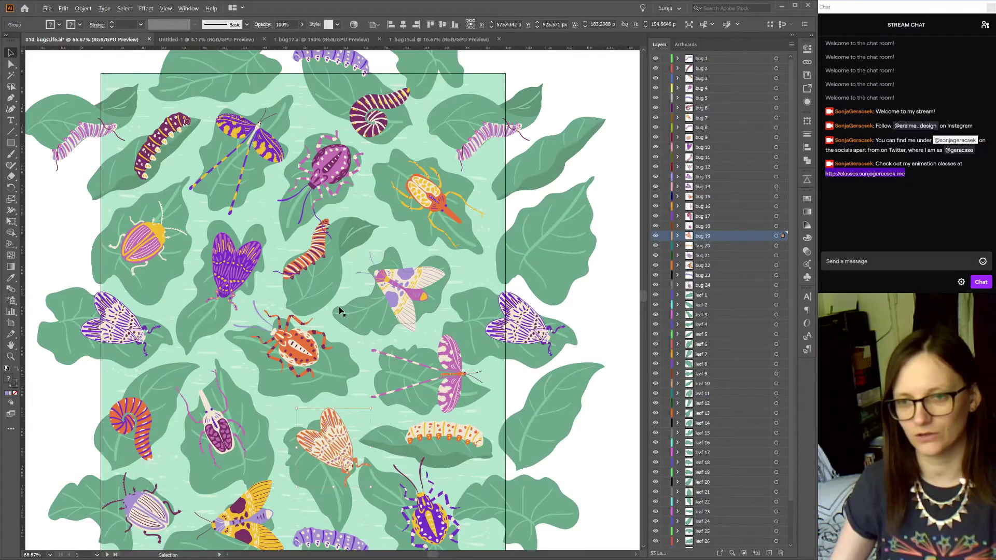
scroll(338, 307, "up", 2)
scroll(338, 306, "down", 1)
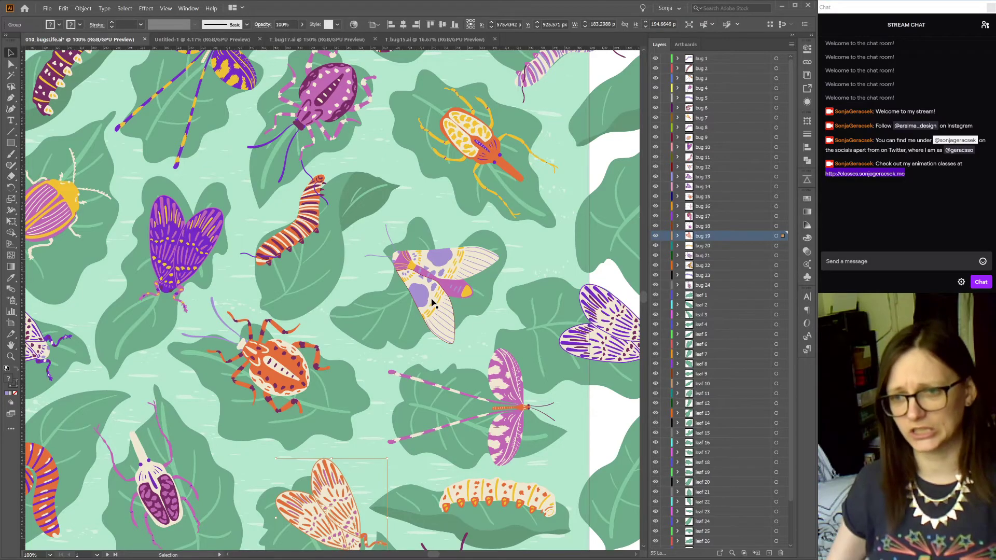
scroll(432, 302, "up", 3)
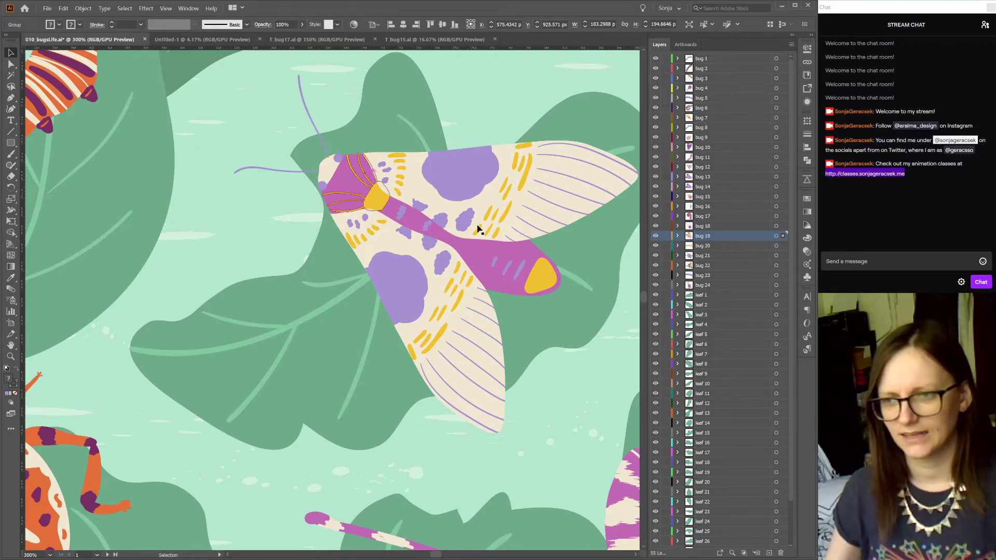
scroll(550, 306, "down", 2)
scroll(547, 286, "up", 4)
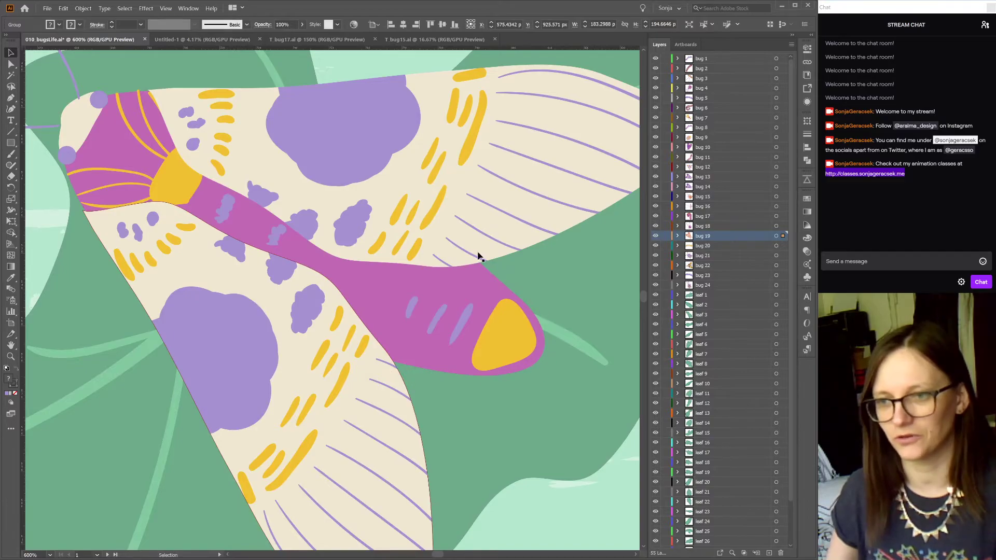
scroll(479, 255, "down", 5)
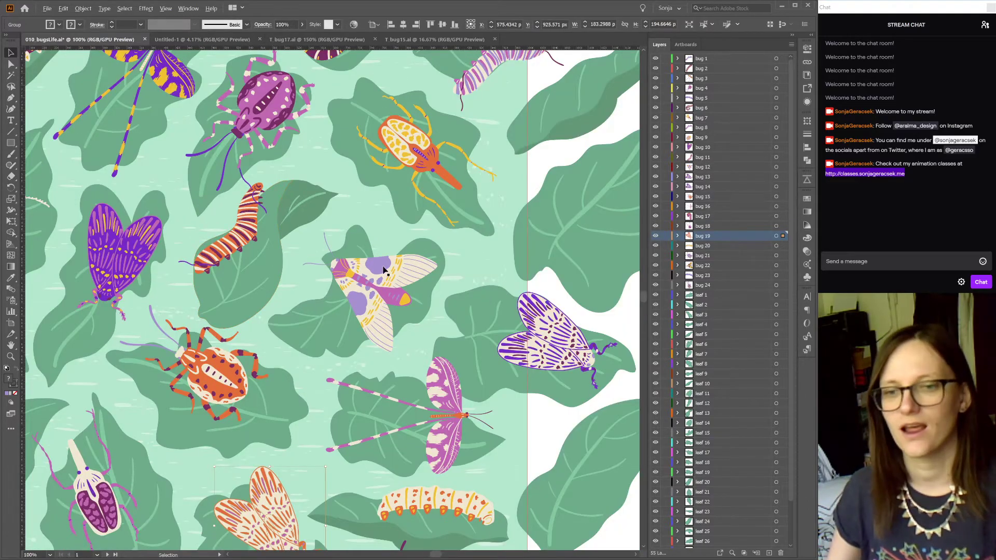
scroll(384, 270, "down", 3)
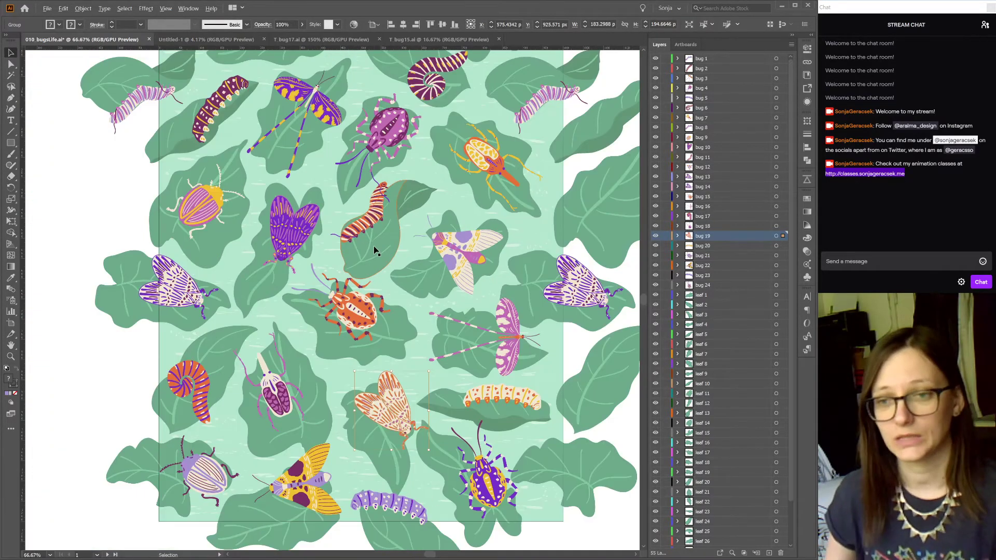
scroll(477, 251, "up", 1)
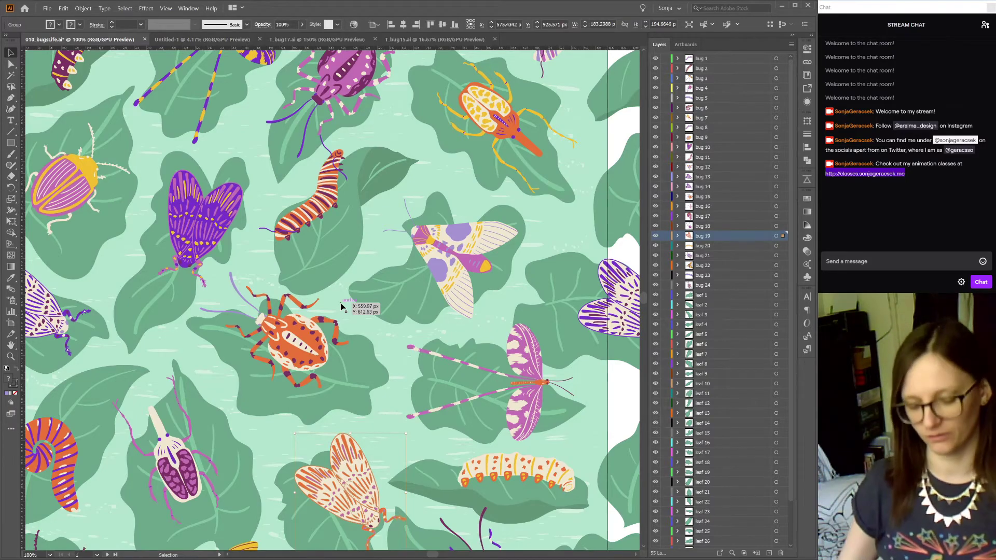
key("ctrl+minus")
key("ctrl+minus")
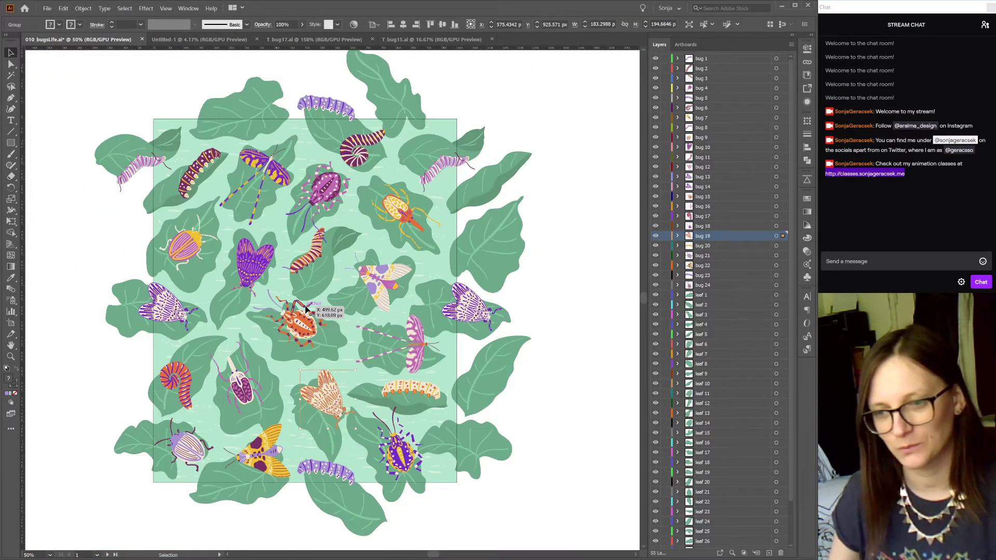